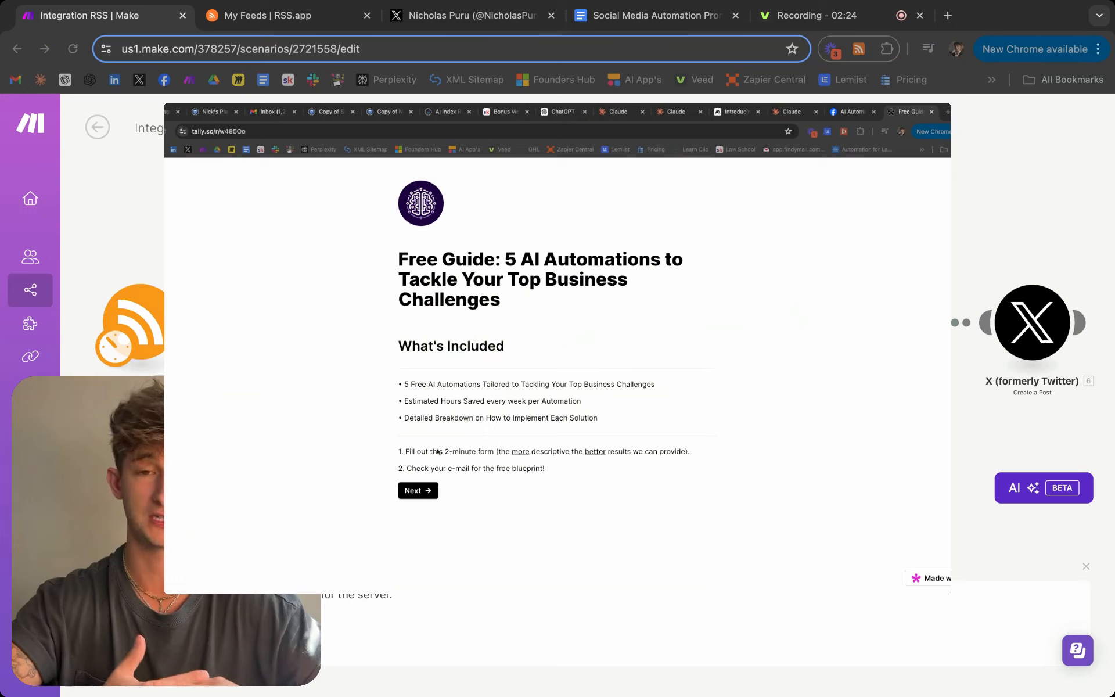
# Fill in the free guide form with the first name, company name Reprise and website repriseai.us.
pyautogui.click(426, 491)
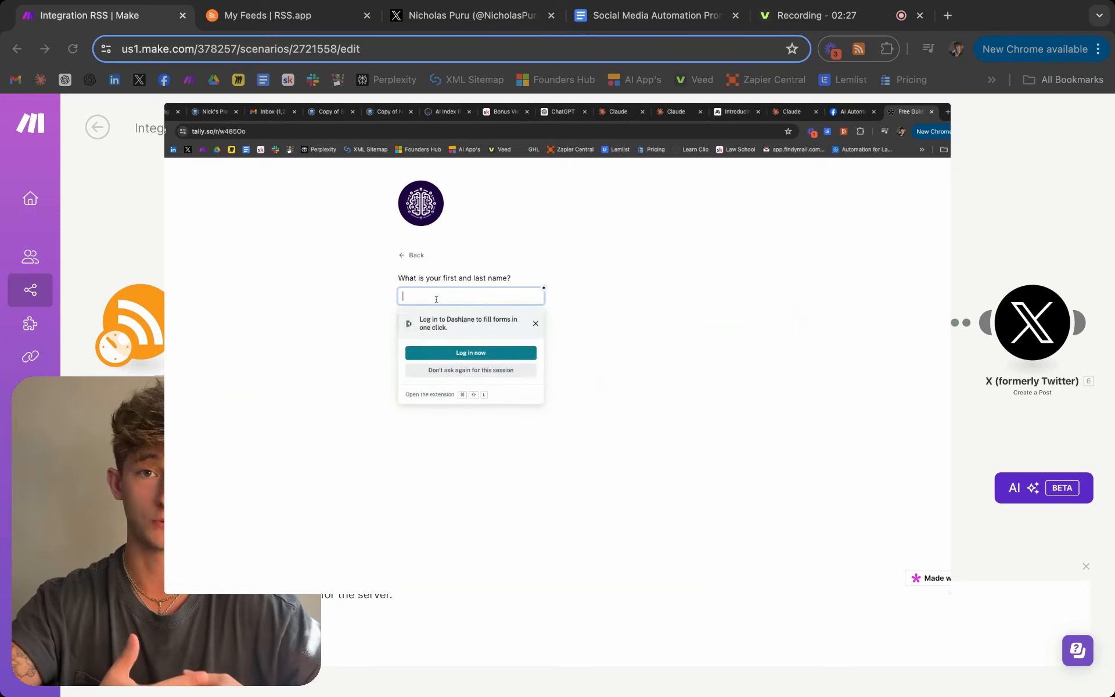
pyautogui.write('Nick')
pyautogui.click(419, 323)
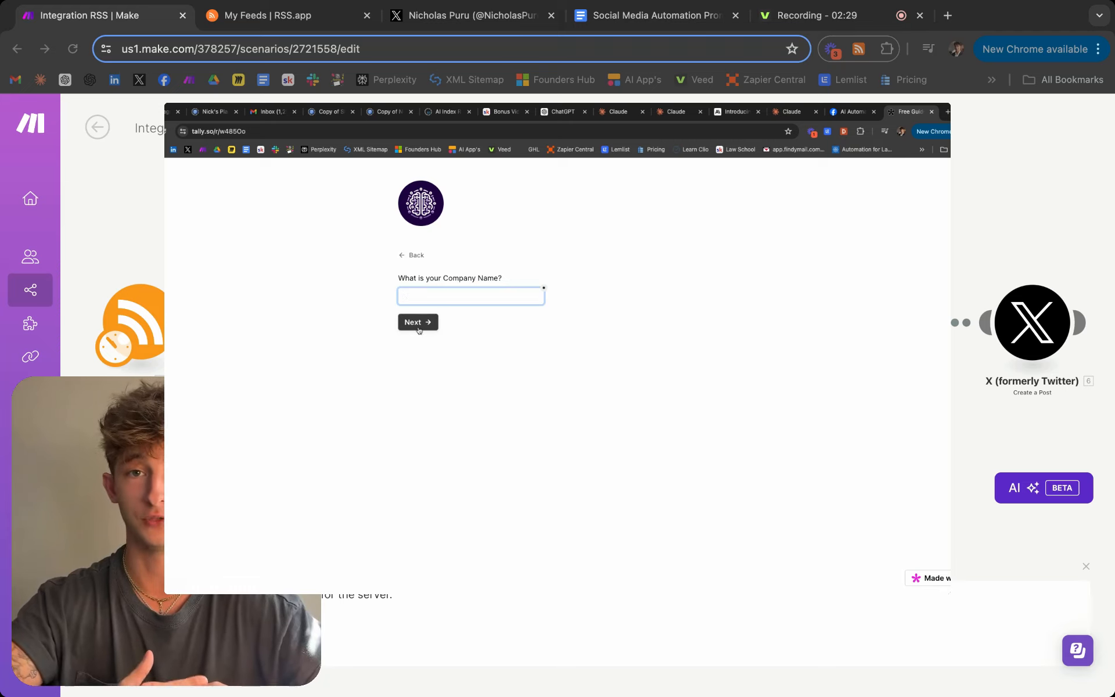
pyautogui.write('Reprise')
pyautogui.click(419, 327)
pyautogui.write('repriseai.us')
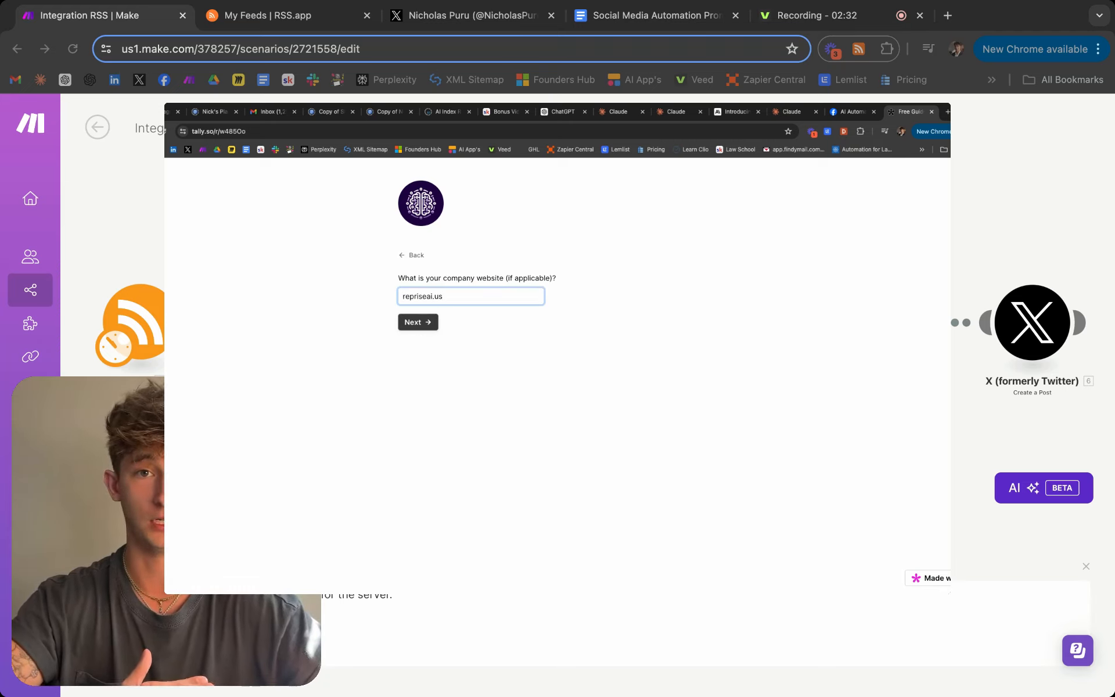
pyautogui.press('Return')
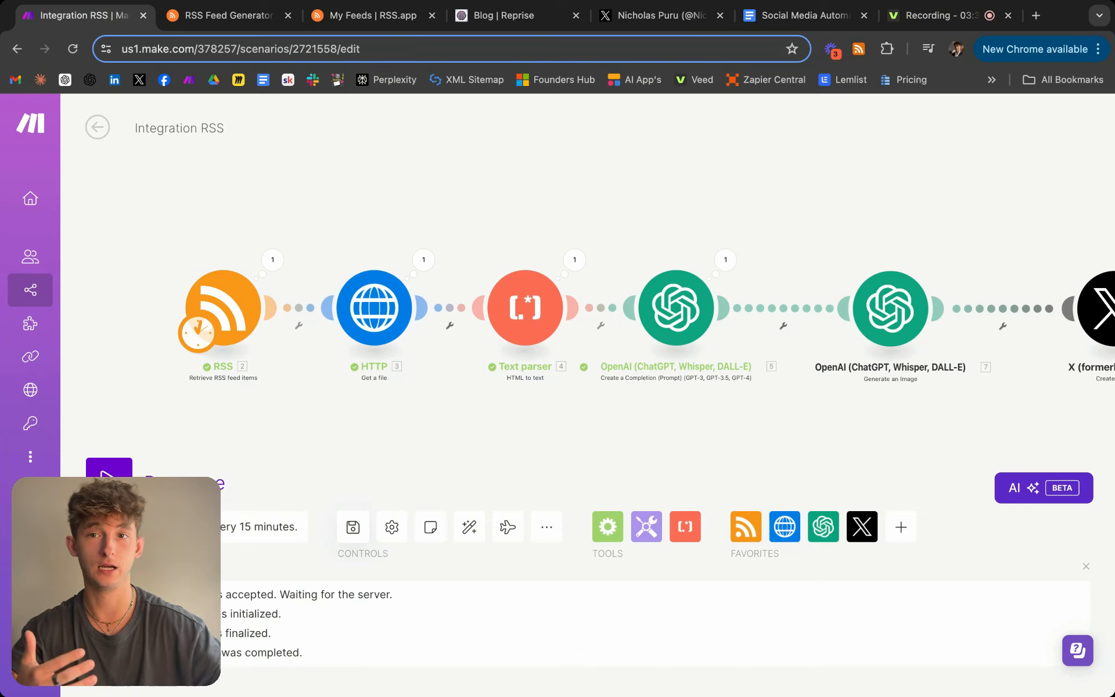
# Switch to RSS.app, look at its home page, and open The Rundown AI feed from the saved feeds.
pyautogui.click(203, 17)
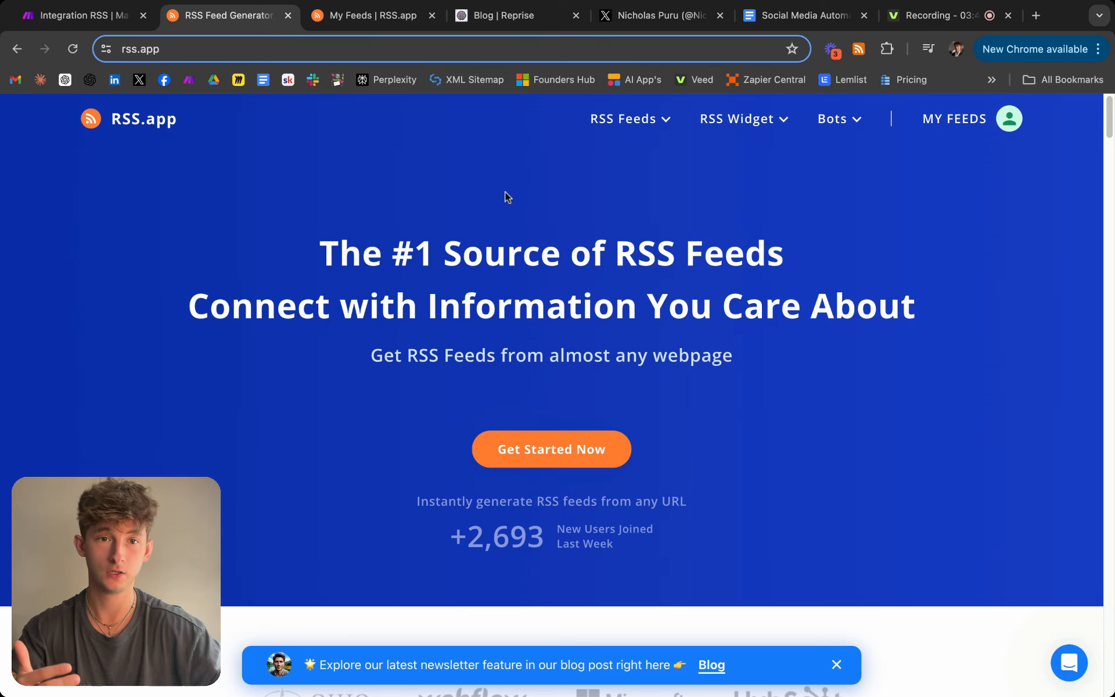
pyautogui.scroll(-1, 506, 192)
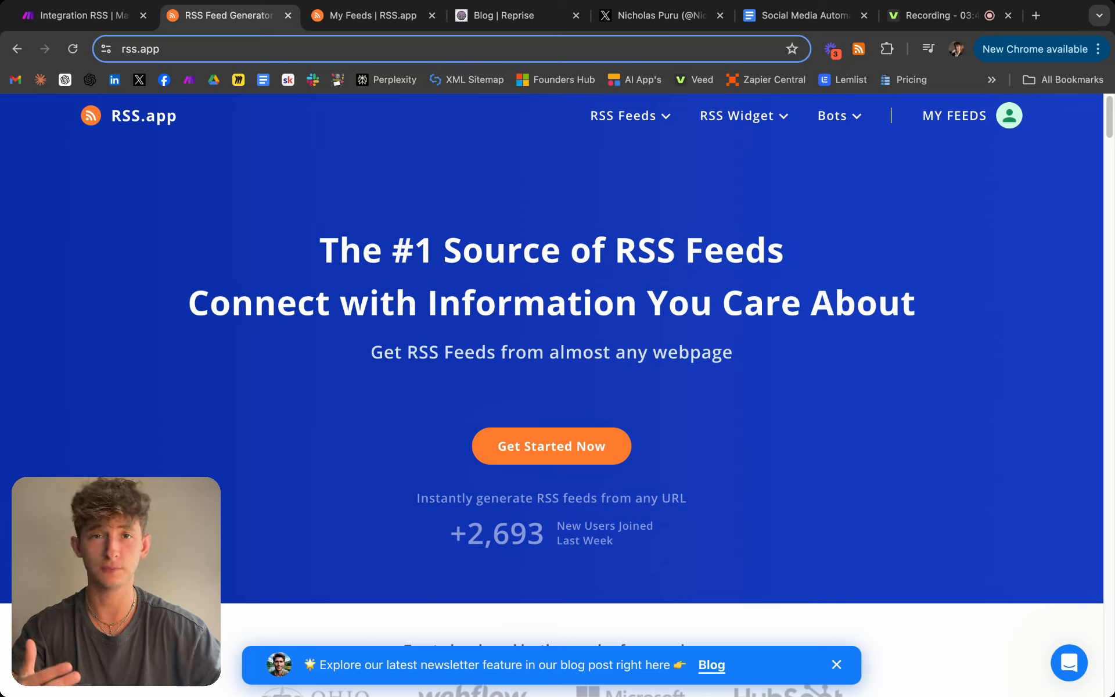
pyautogui.click(367, 22)
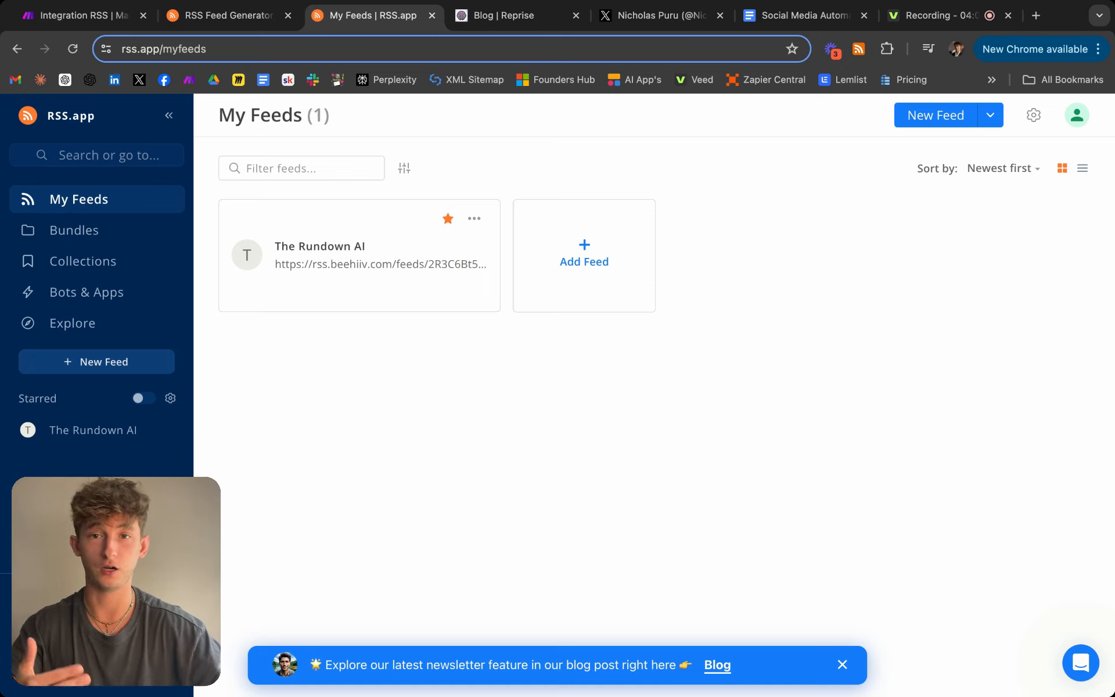
pyautogui.click(332, 265)
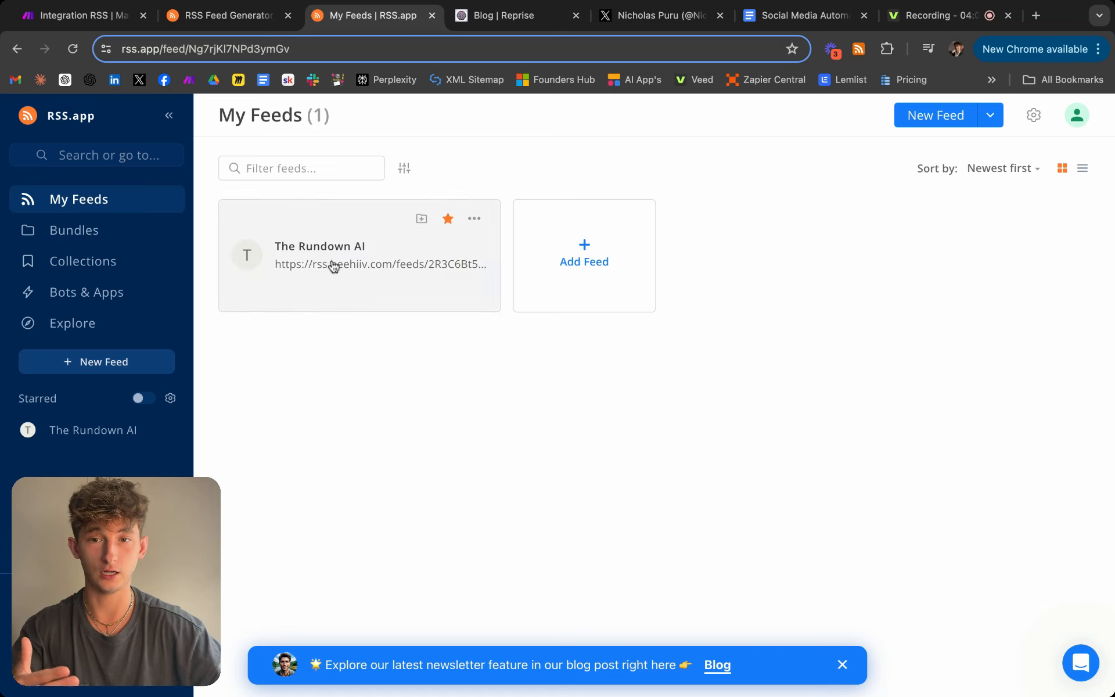
# Examine the newsletter content that The Rundown AI feed delivers, from its introduction through the individual news stories.
pyautogui.scroll(-1, 505, 381)
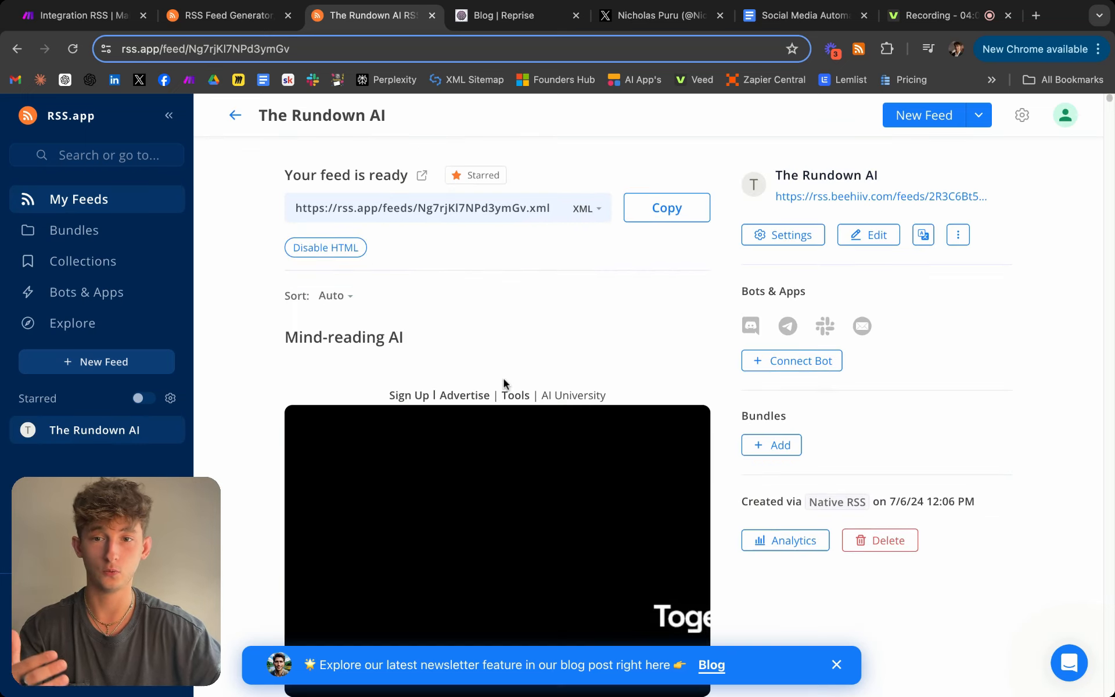
pyautogui.scroll(-5, 257, 399)
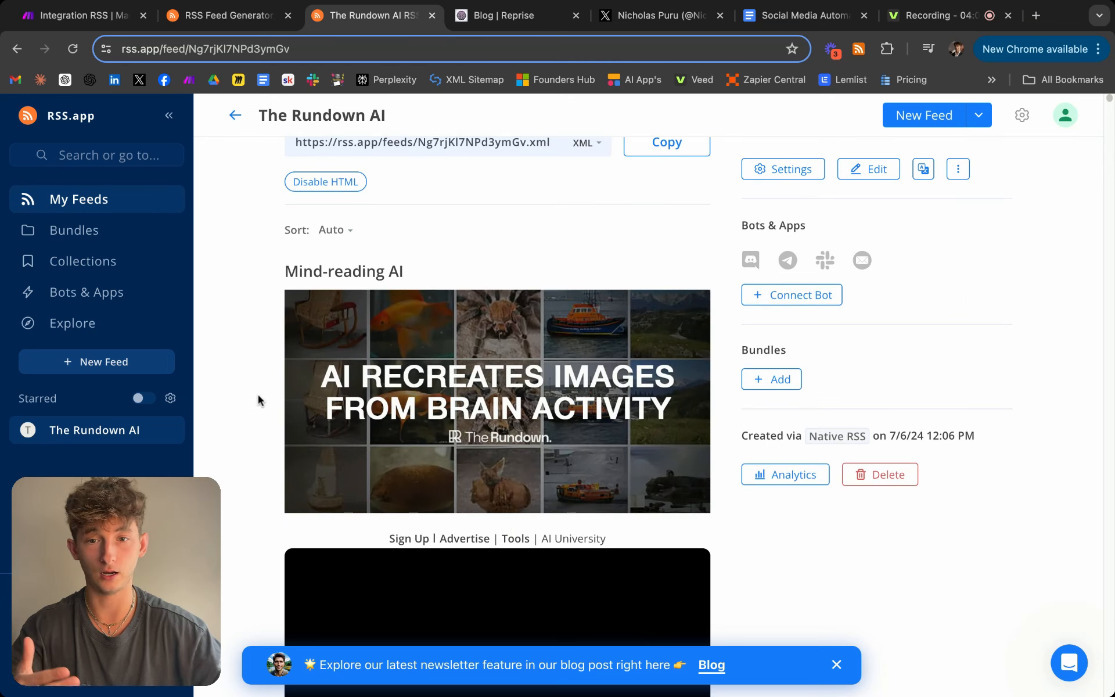
pyautogui.scroll(-1, 259, 400)
pyautogui.scroll(6, 261, 398)
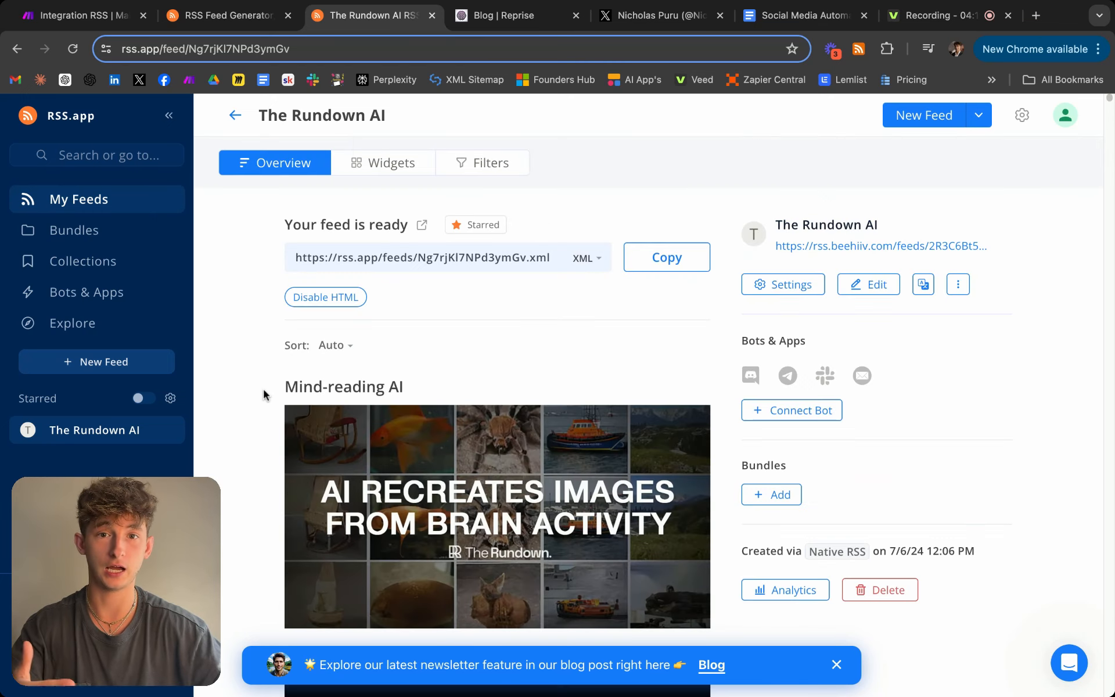
pyautogui.scroll(-15, 274, 426)
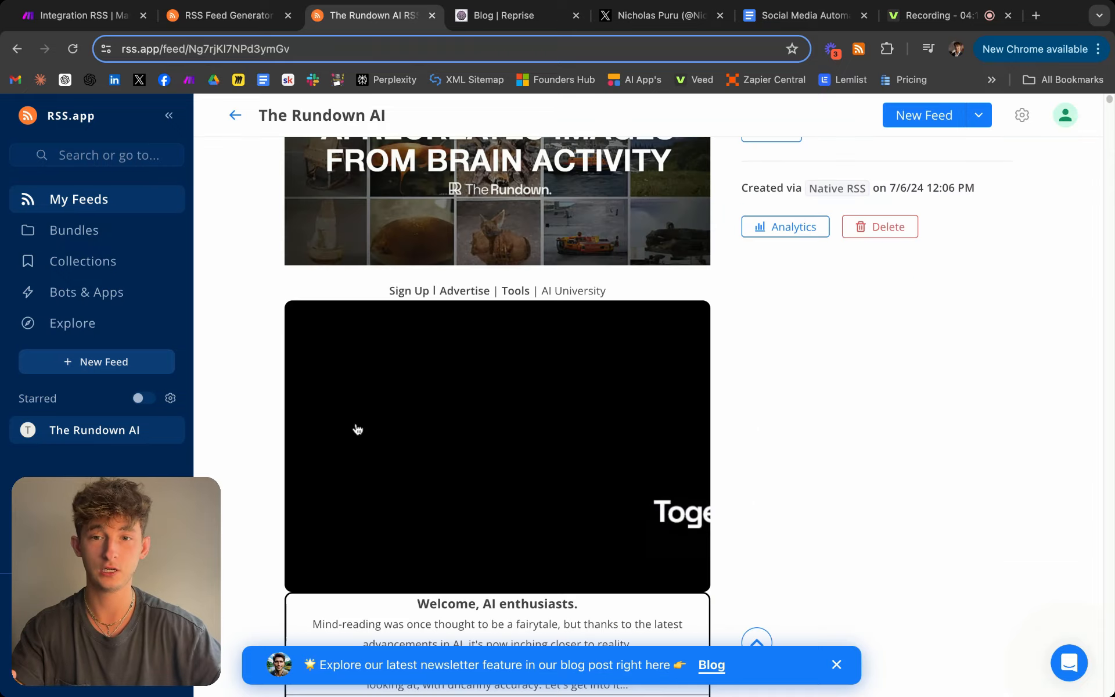
pyautogui.scroll(-15, 364, 418)
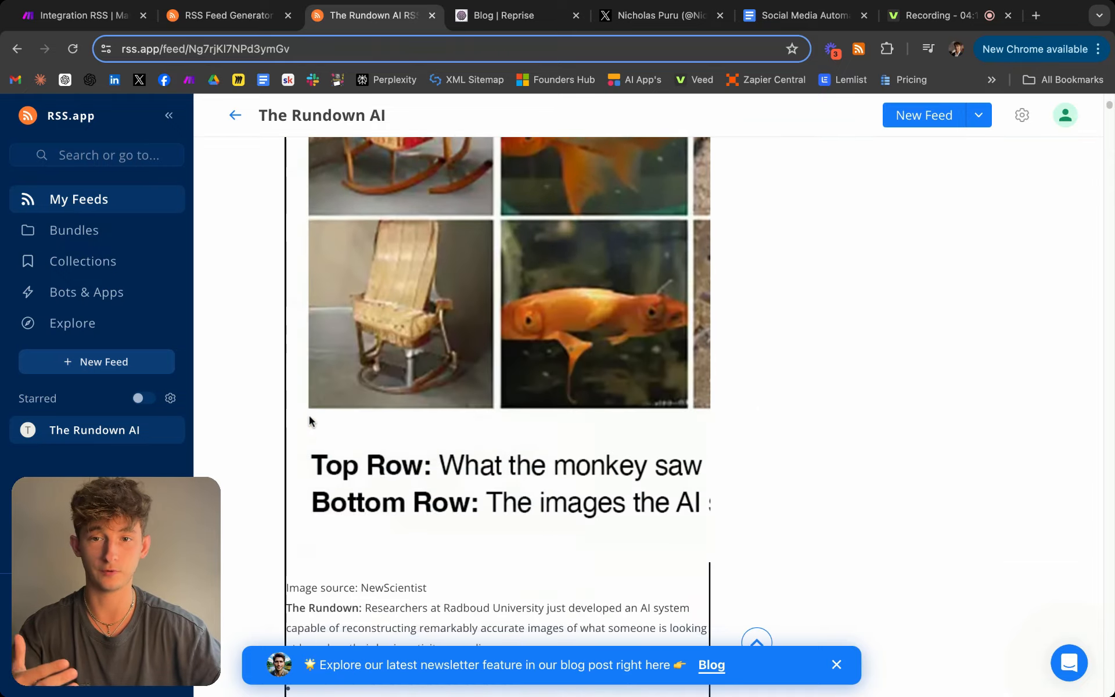
pyautogui.scroll(-15, 401, 417)
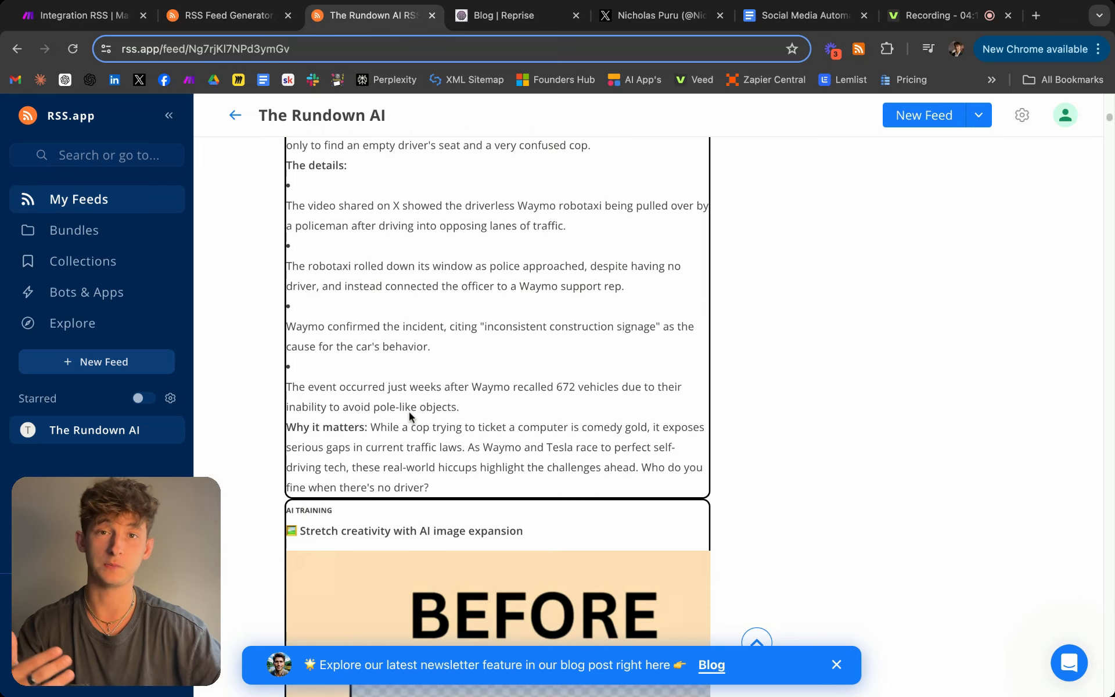
pyautogui.scroll(20, 409, 412)
pyautogui.scroll(10, 273, 197)
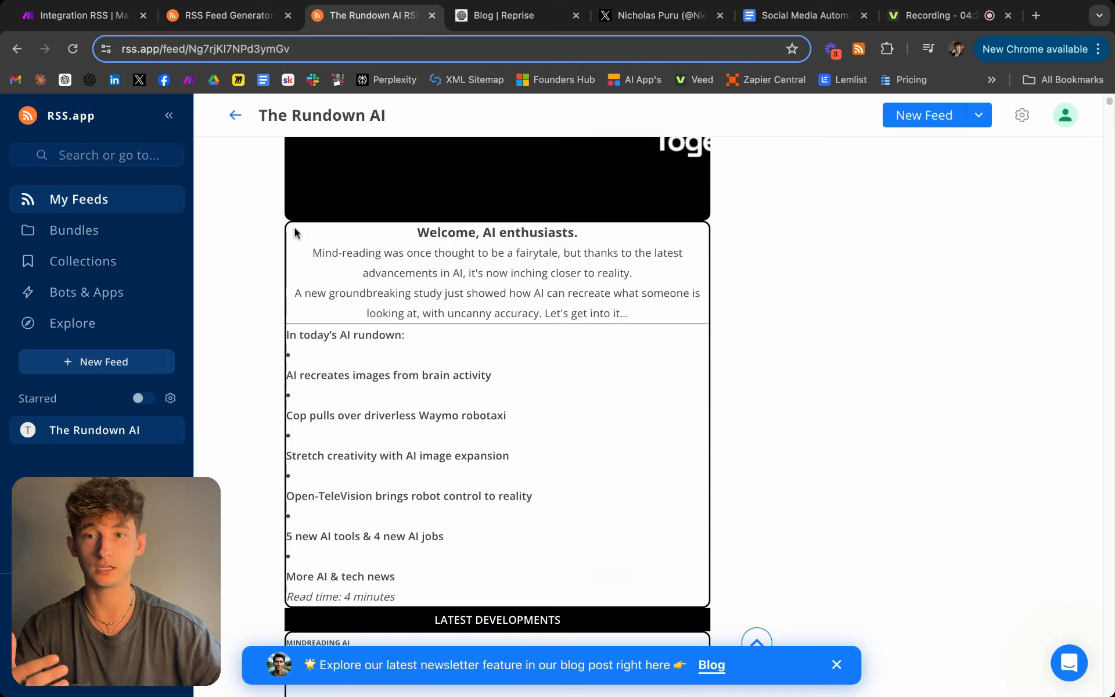
# Leave The Rundown AI feed, start adding a new feed, and look over the available website source types.
pyautogui.click(235, 115)
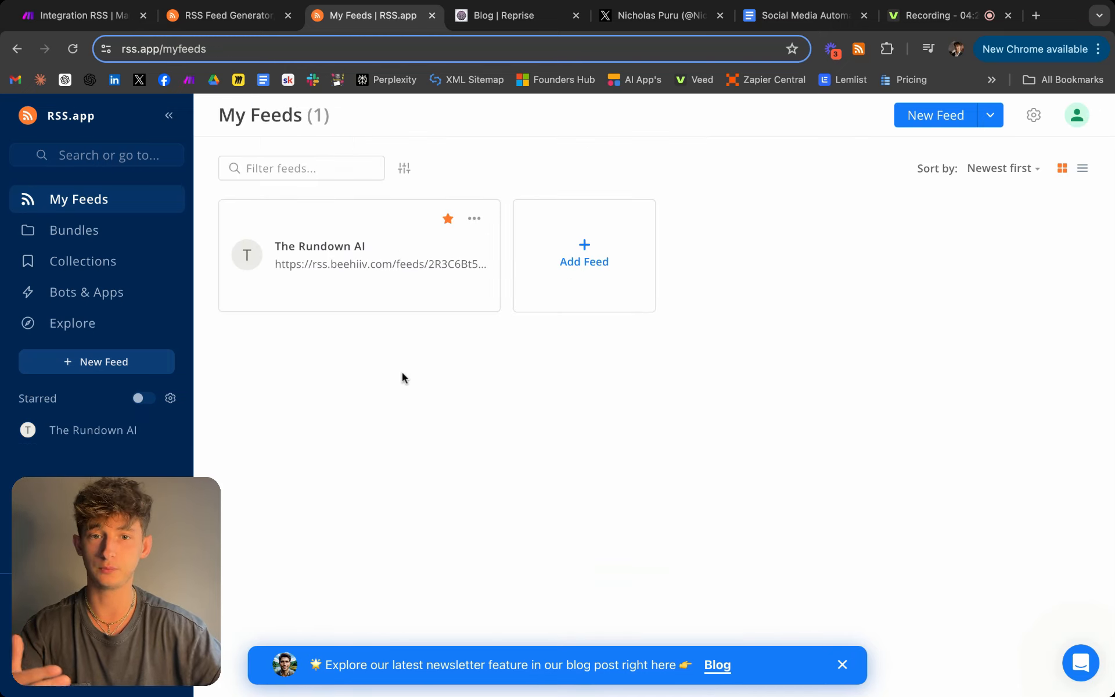
pyautogui.click(608, 259)
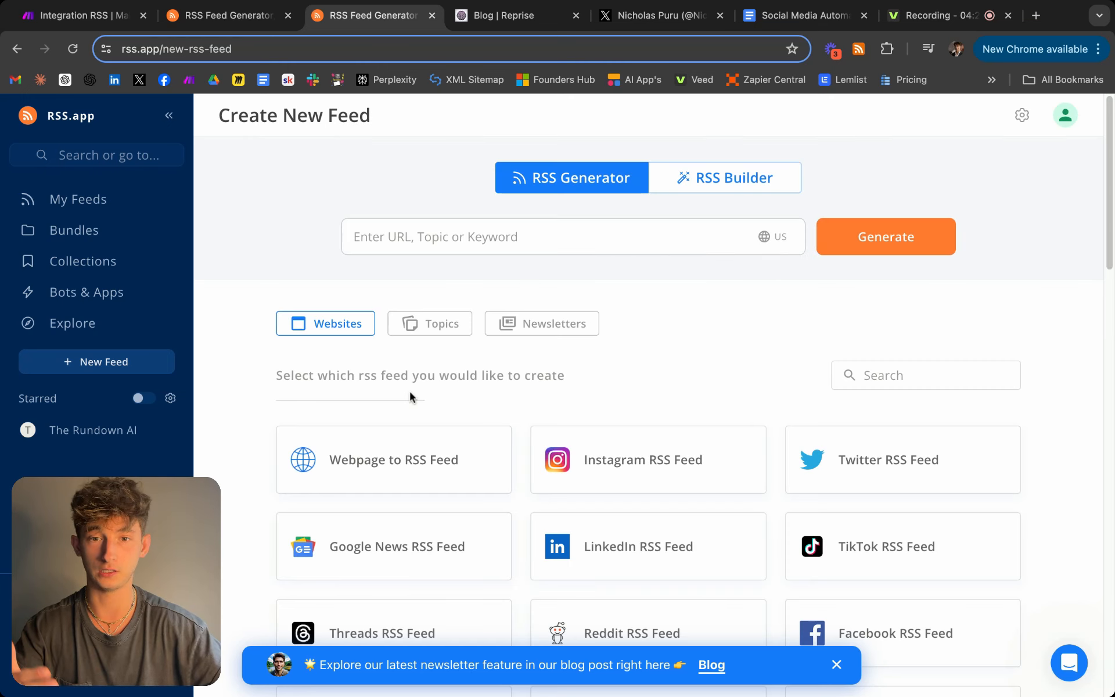
pyautogui.scroll(-4, 349, 291)
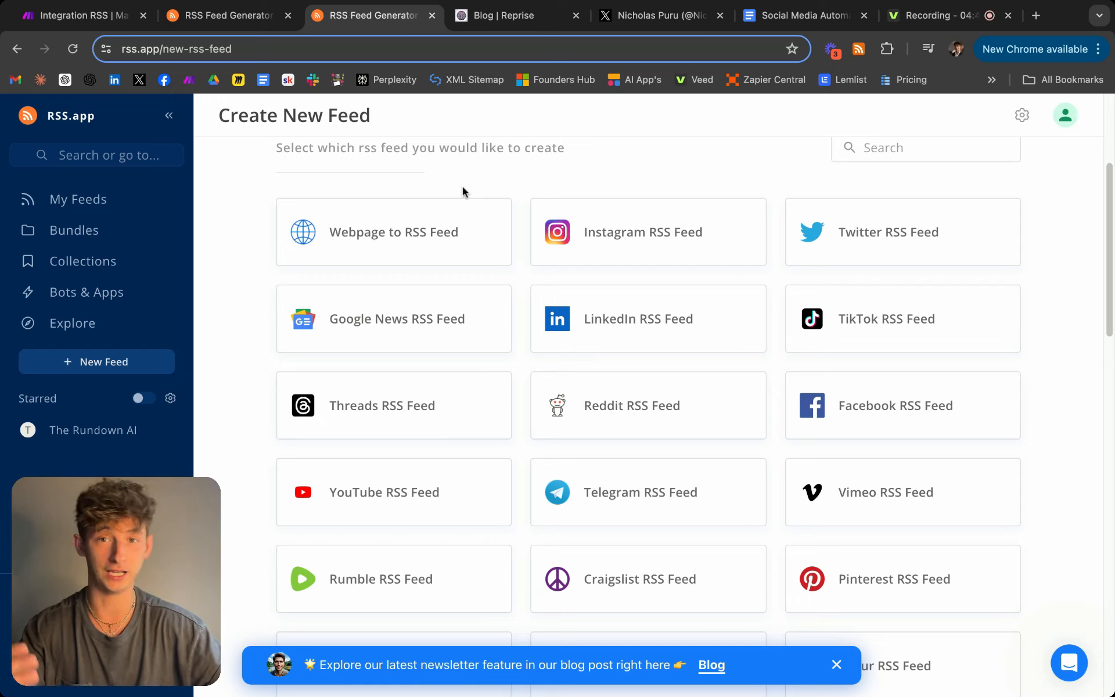
pyautogui.click(503, 15)
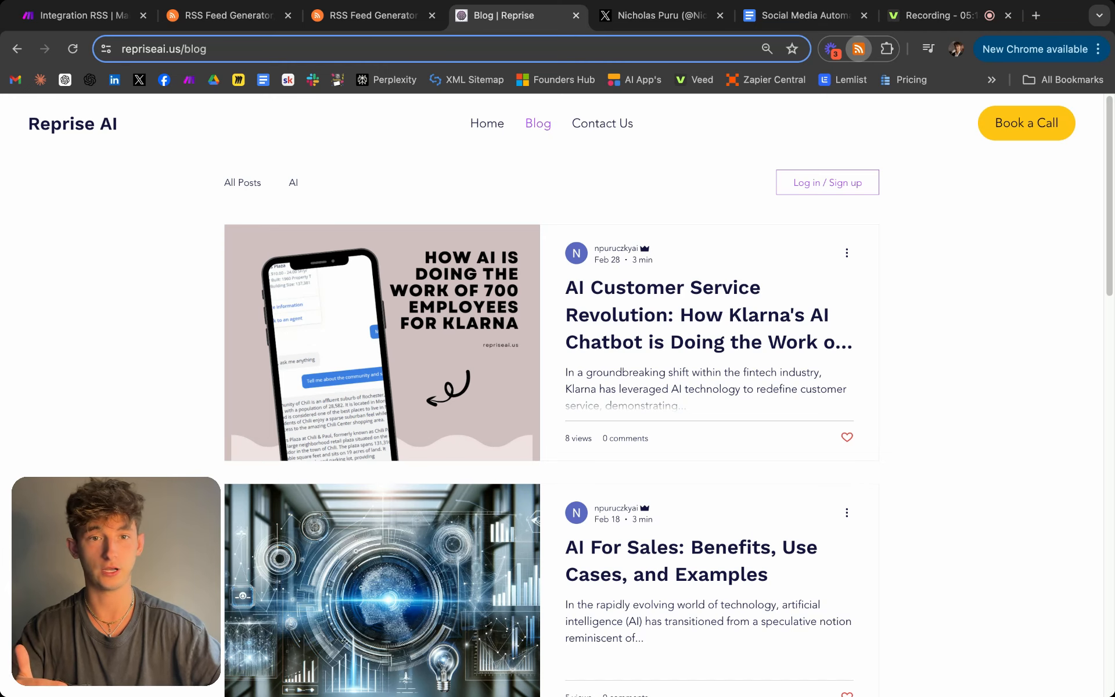
pyautogui.click(356, 22)
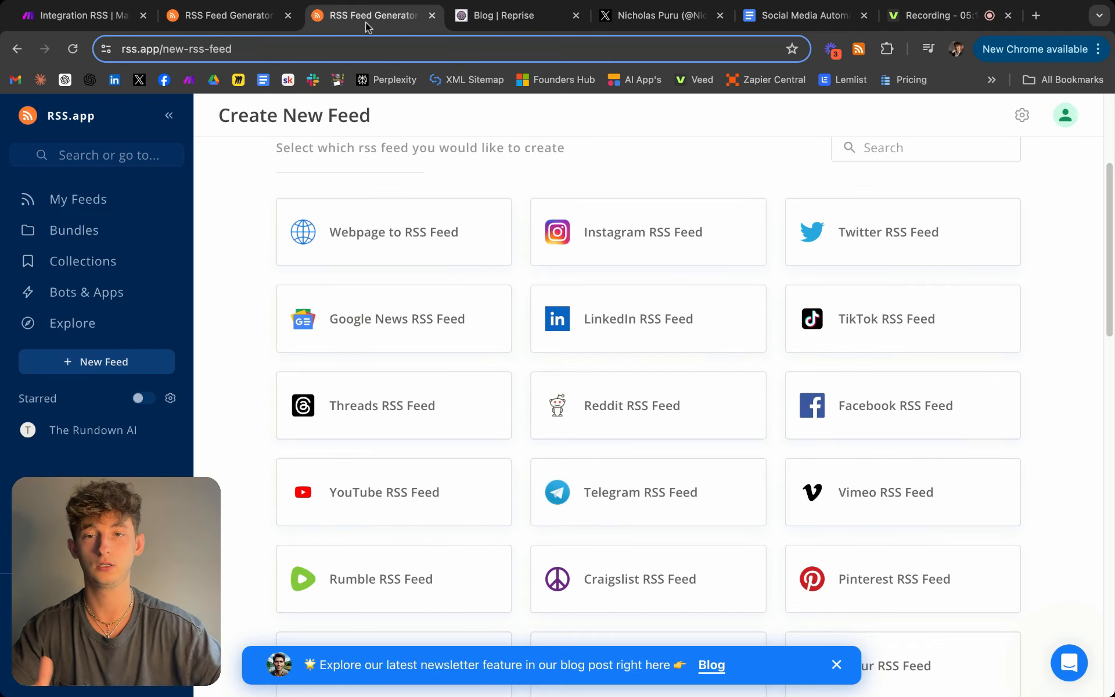
pyautogui.scroll(1, 453, 301)
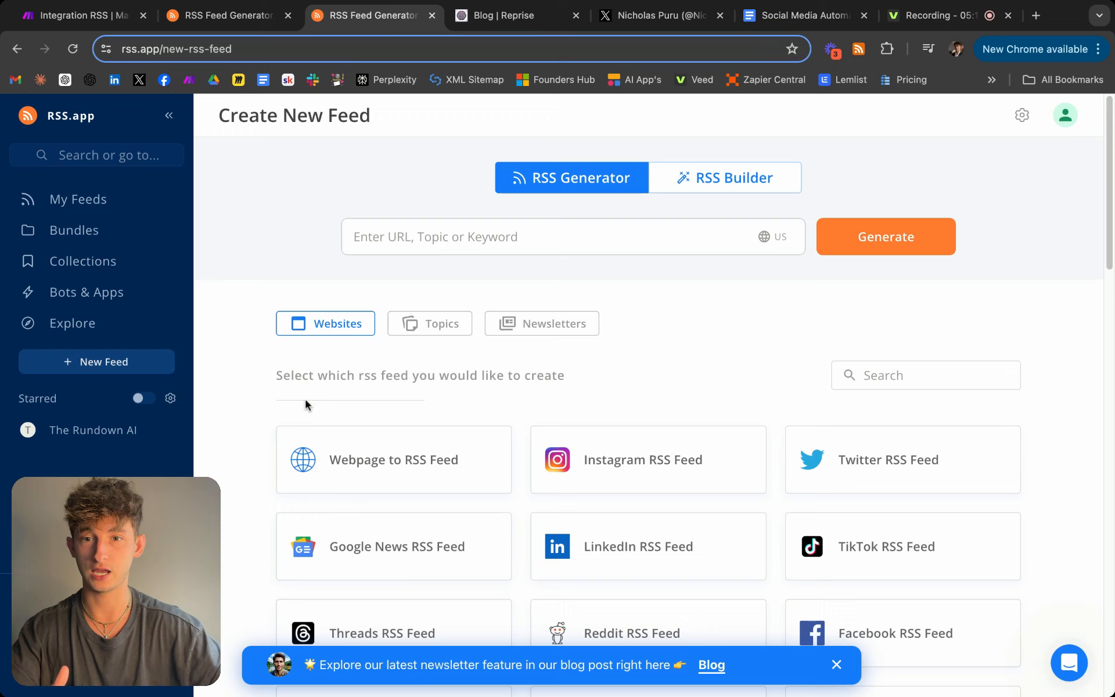
pyautogui.click(453, 237)
pyautogui.write('https://www.repriseai.us/blog-feed.xml')
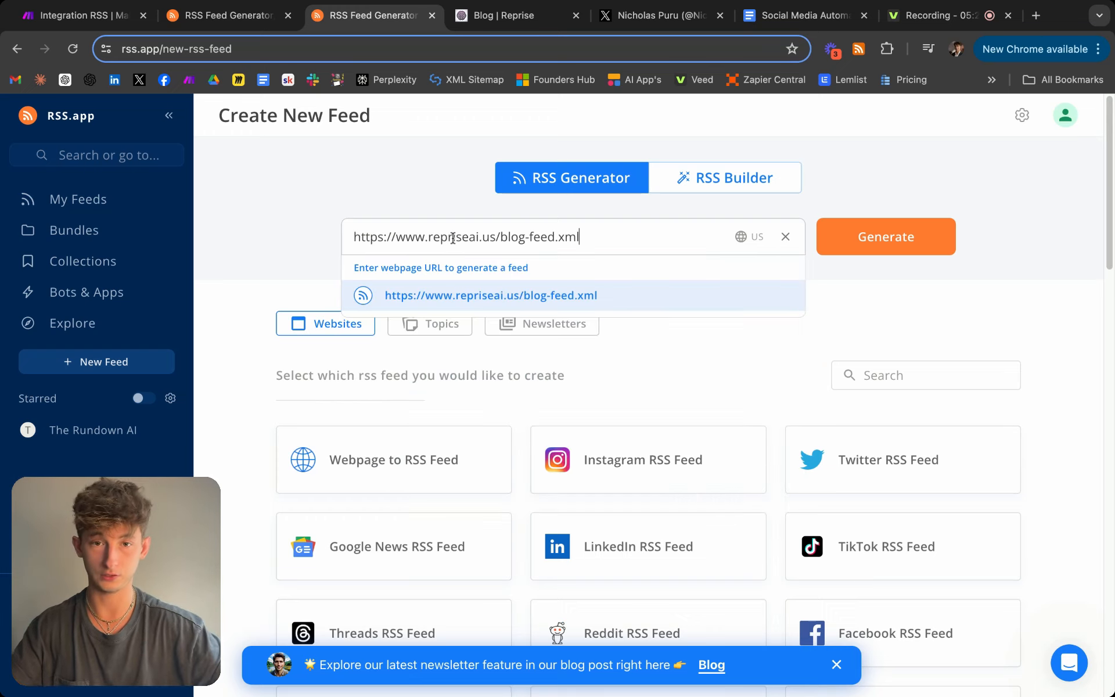
pyautogui.click(874, 235)
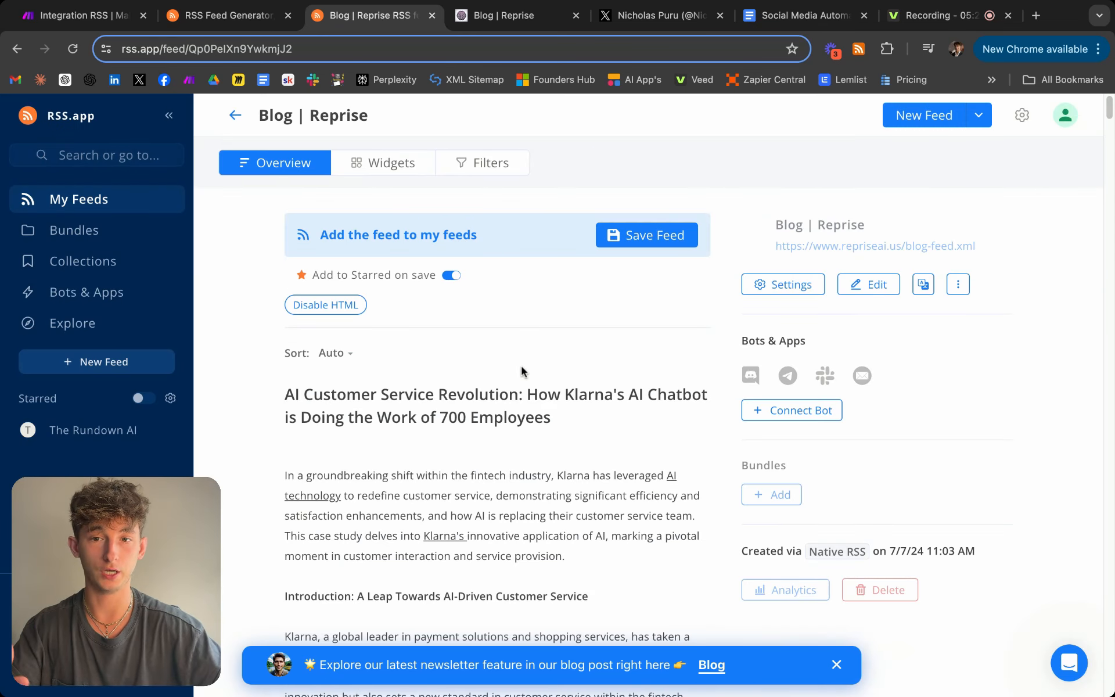
# Review the articles in the generated Reprise blog feed and return to feed creation without saving it.
pyautogui.scroll(-1, 244, 435)
pyautogui.scroll(-15, 353, 443)
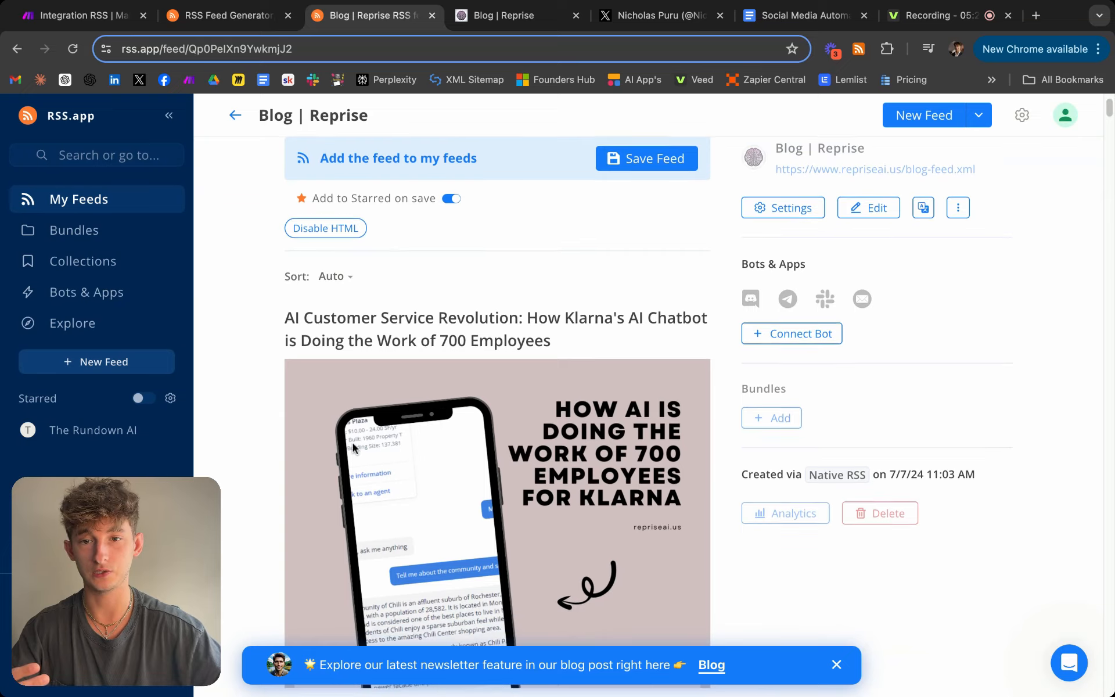
pyautogui.scroll(-5, 320, 478)
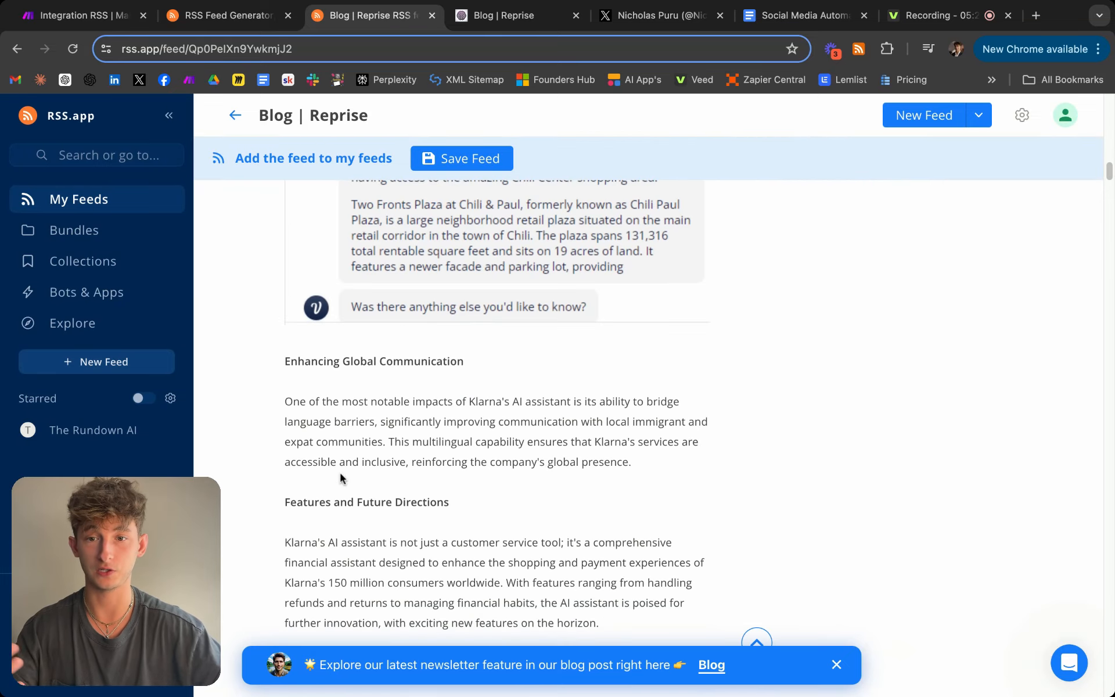
pyautogui.scroll(20, 325, 470)
pyautogui.scroll(1, 355, 453)
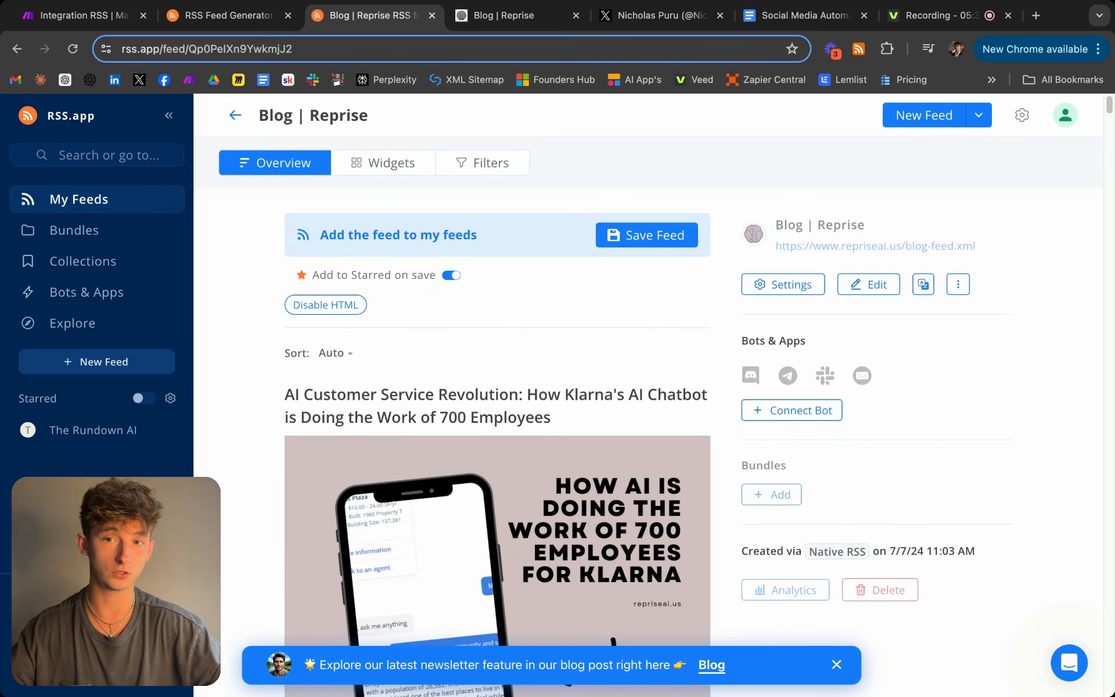
pyautogui.click(236, 116)
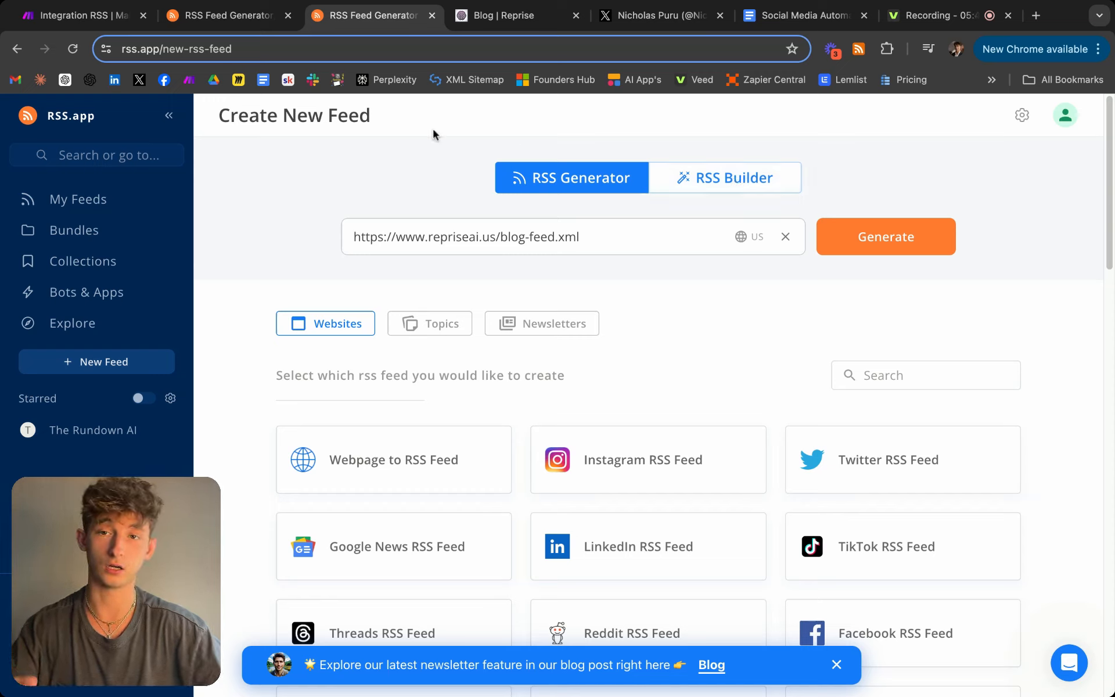
pyautogui.click(78, 16)
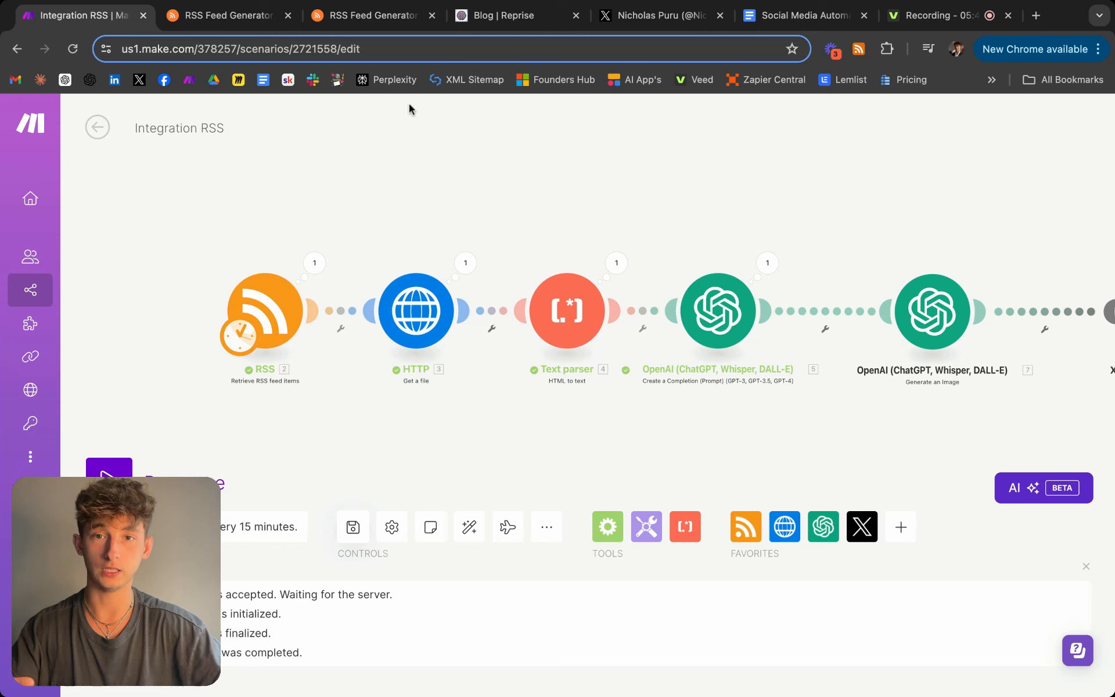
pyautogui.click(331, 22)
pyautogui.click(247, 24)
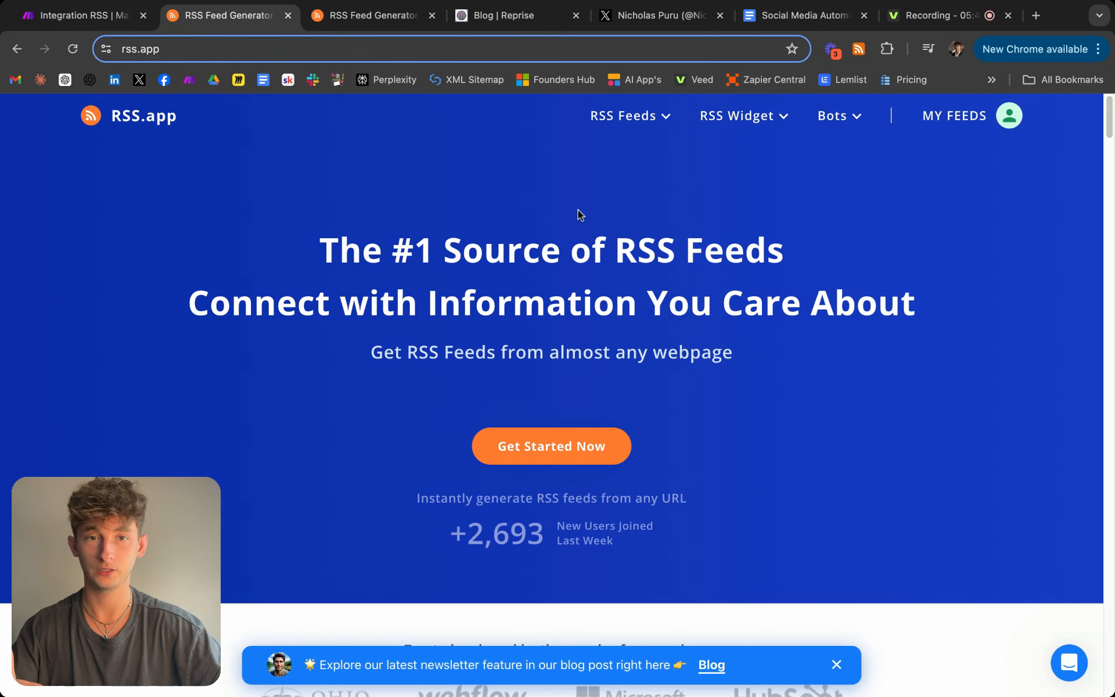
pyautogui.click(347, 22)
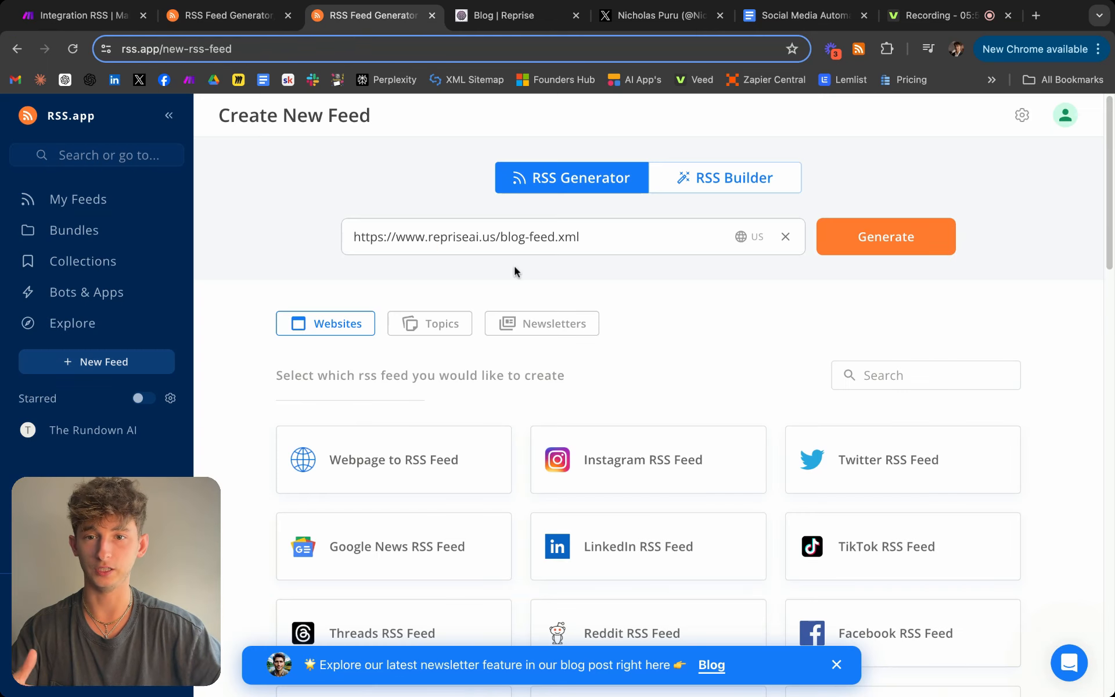
# Reopen The Rundown AI feed from the saved feeds and look through its latest newsletter content.
pyautogui.click(81, 201)
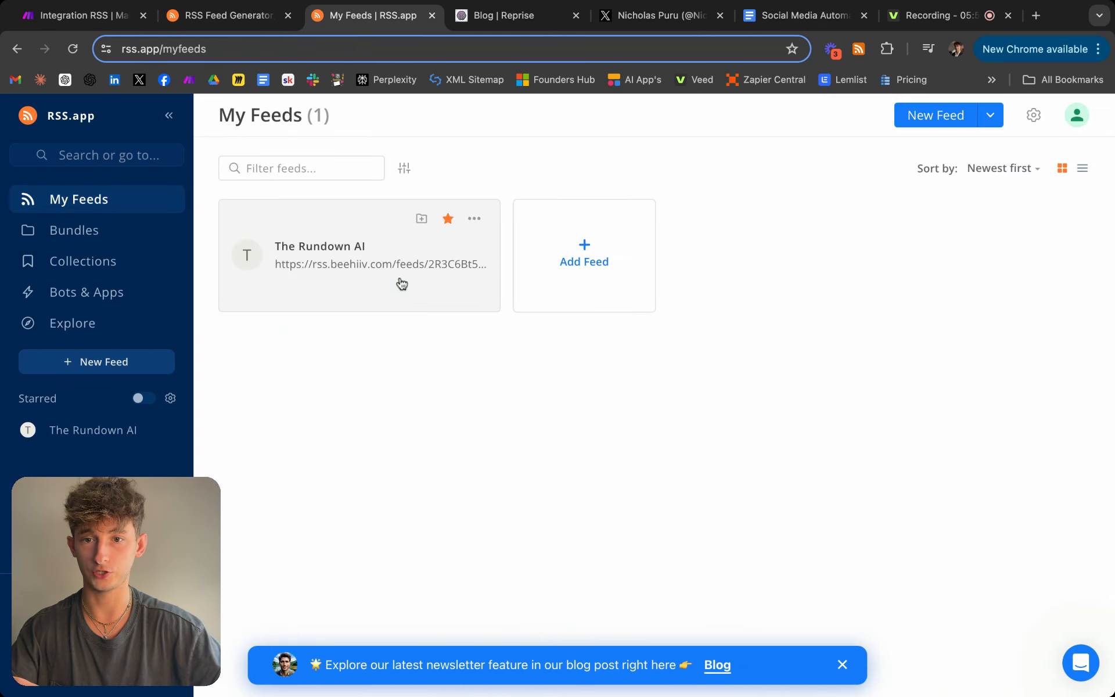
pyautogui.click(340, 270)
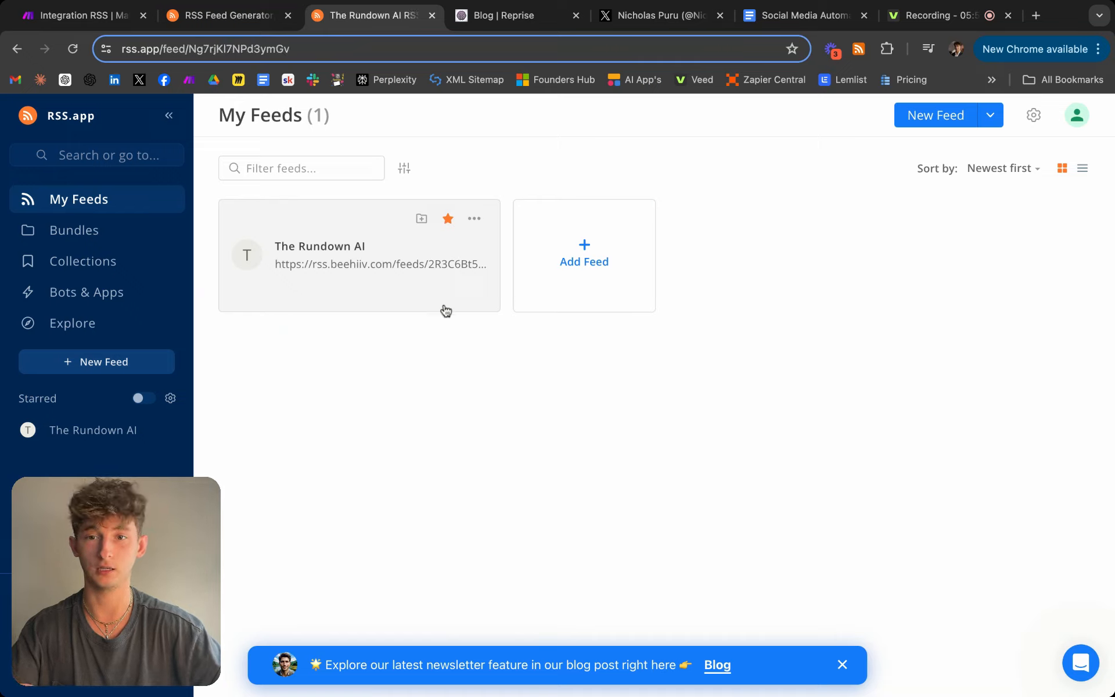
pyautogui.scroll(-1, 465, 390)
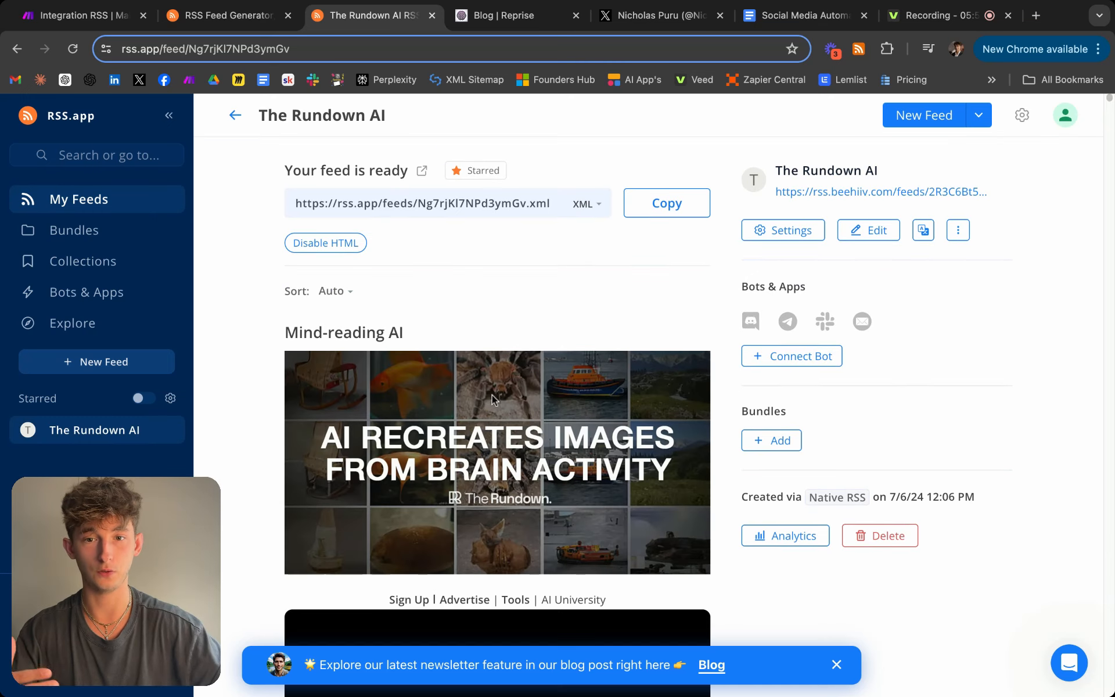
pyautogui.scroll(-6, 492, 395)
pyautogui.scroll(-12, 504, 414)
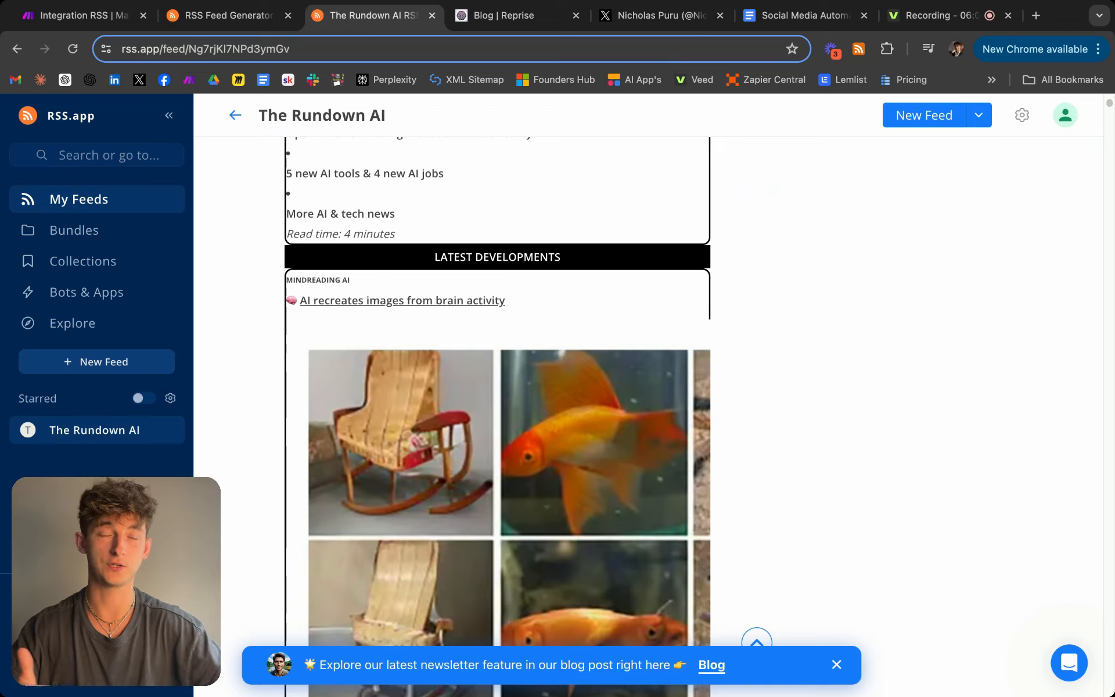
pyautogui.scroll(-1, 504, 402)
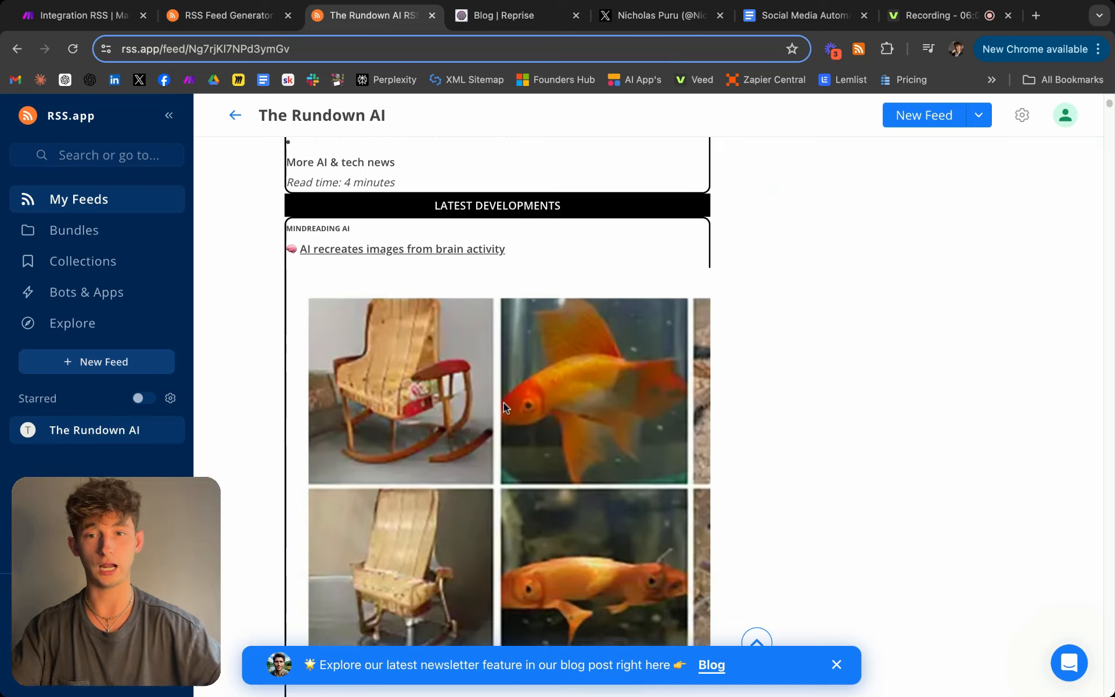
# Read further through The Rundown AI newsletter, from the latest developments to the AI image expansion section.
pyautogui.scroll(-5, 504, 402)
pyautogui.scroll(-20, 465, 418)
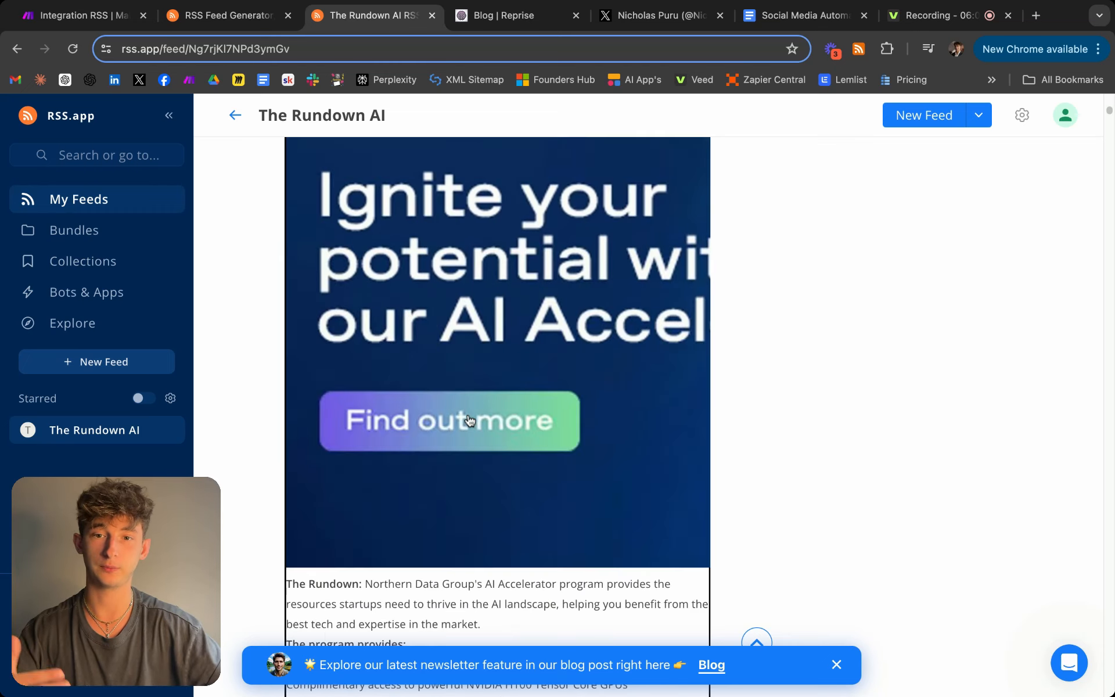
pyautogui.scroll(-11, 477, 406)
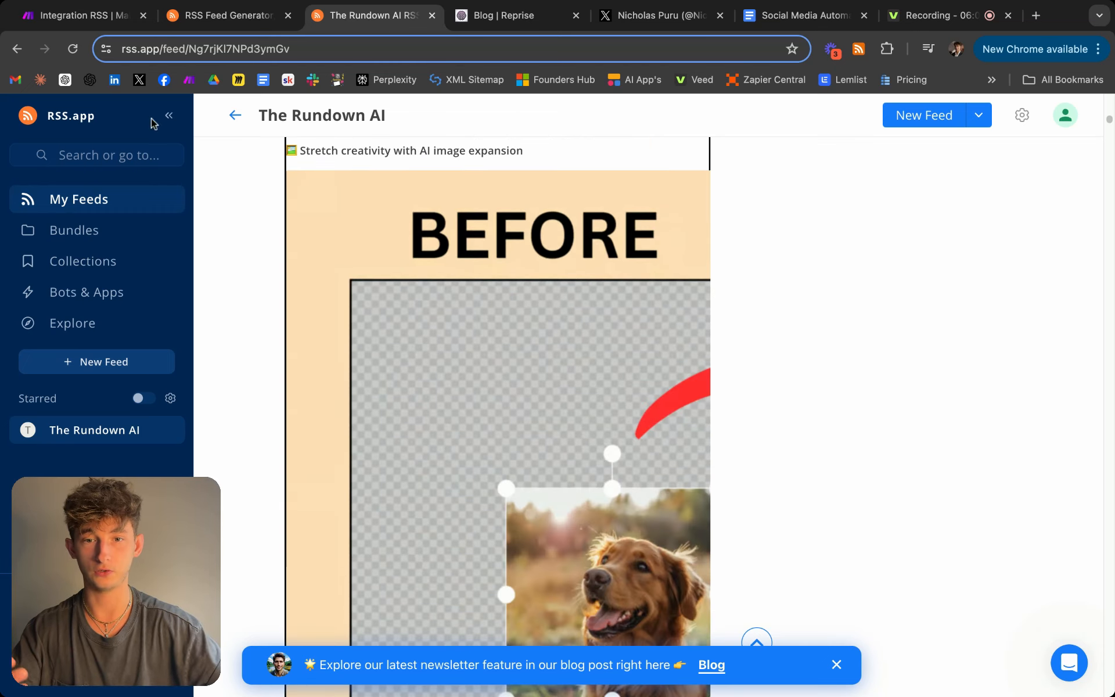
# Switch to the existing Integration RSS scenario in Make and review its module chain from RSS through OpenAI to X.
pyautogui.click(81, 15)
pyautogui.hscroll(7, 467, 229)
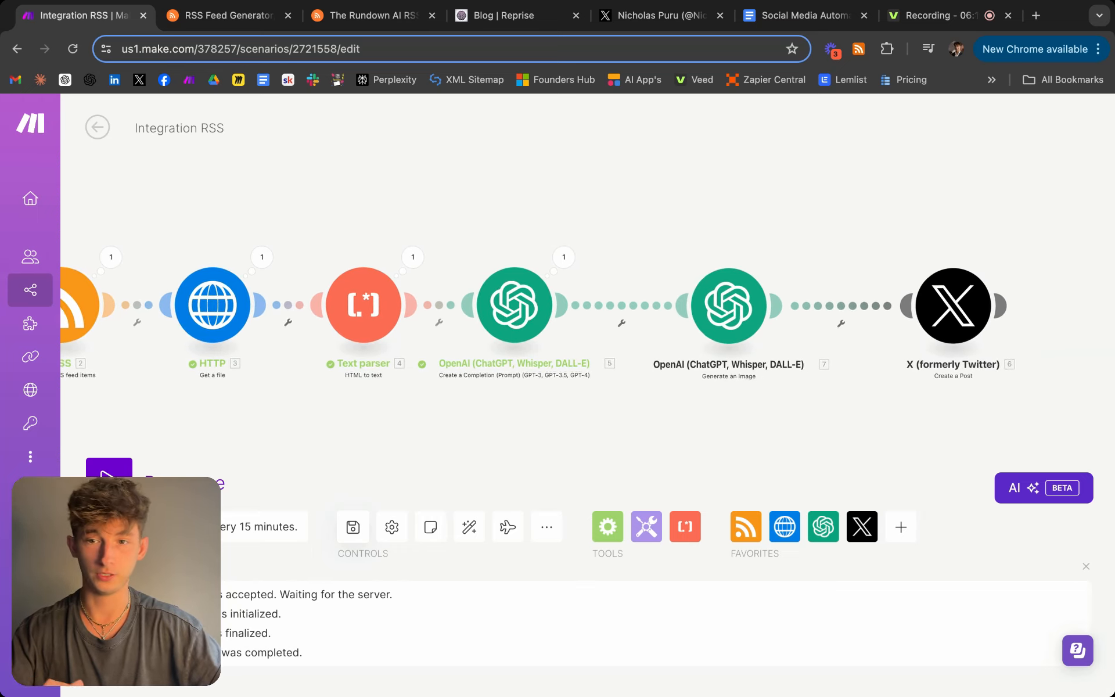
pyautogui.hscroll(-3, 467, 230)
pyautogui.hscroll(-1, 467, 230)
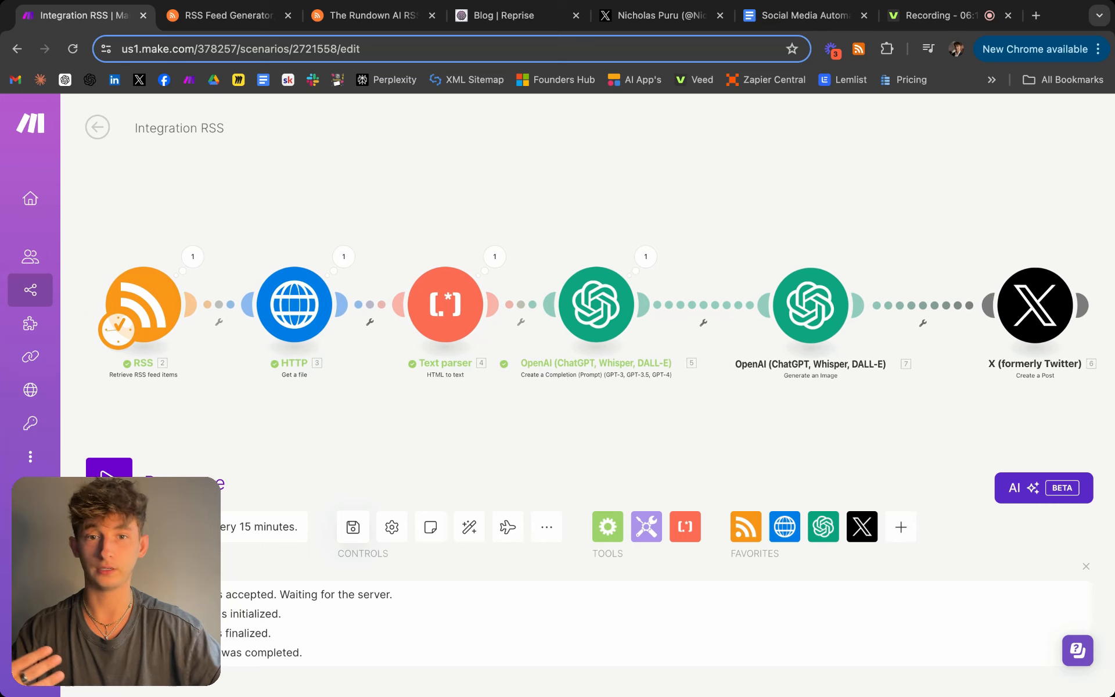
pyautogui.hscroll(1, 467, 230)
pyautogui.scroll(-1, 299, 263)
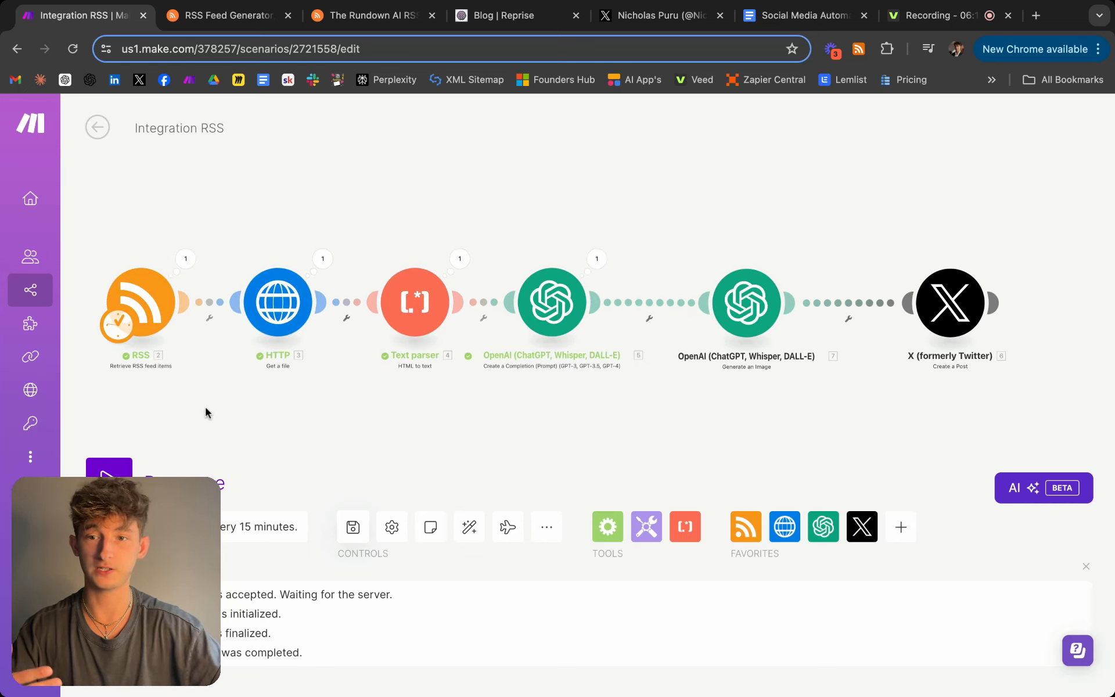
pyautogui.hscroll(-5, 205, 407)
pyautogui.hscroll(4, 314, 411)
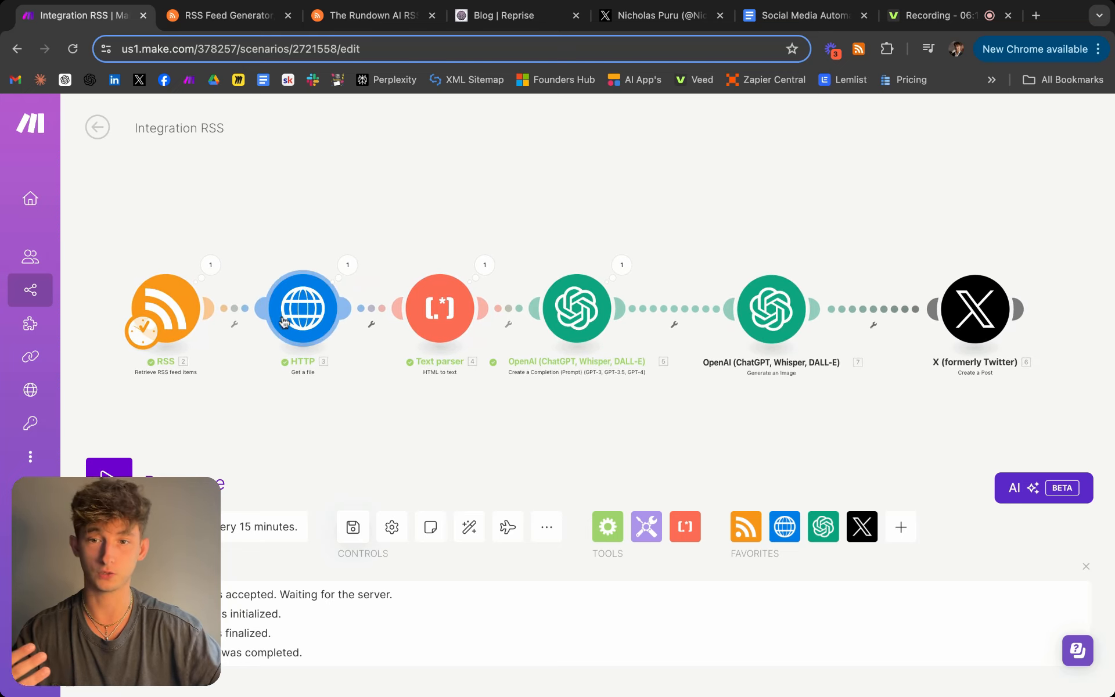
pyautogui.hscroll(2, 383, 389)
pyautogui.hscroll(3, 384, 389)
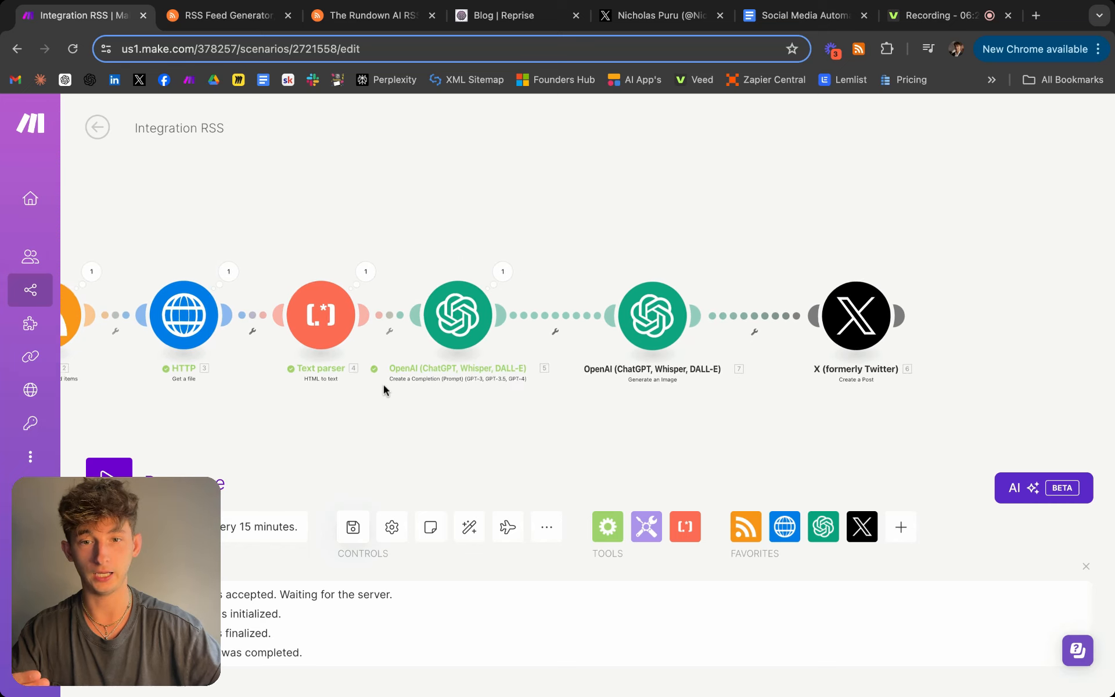
pyautogui.hscroll(1, 445, 411)
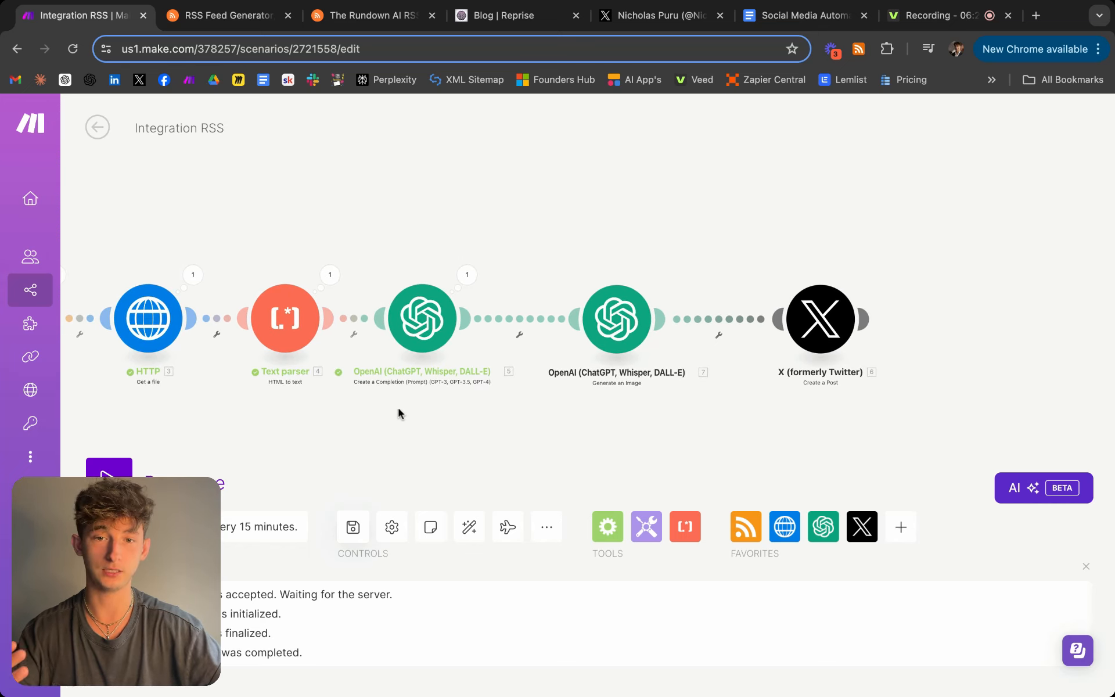
pyautogui.hscroll(1, 413, 415)
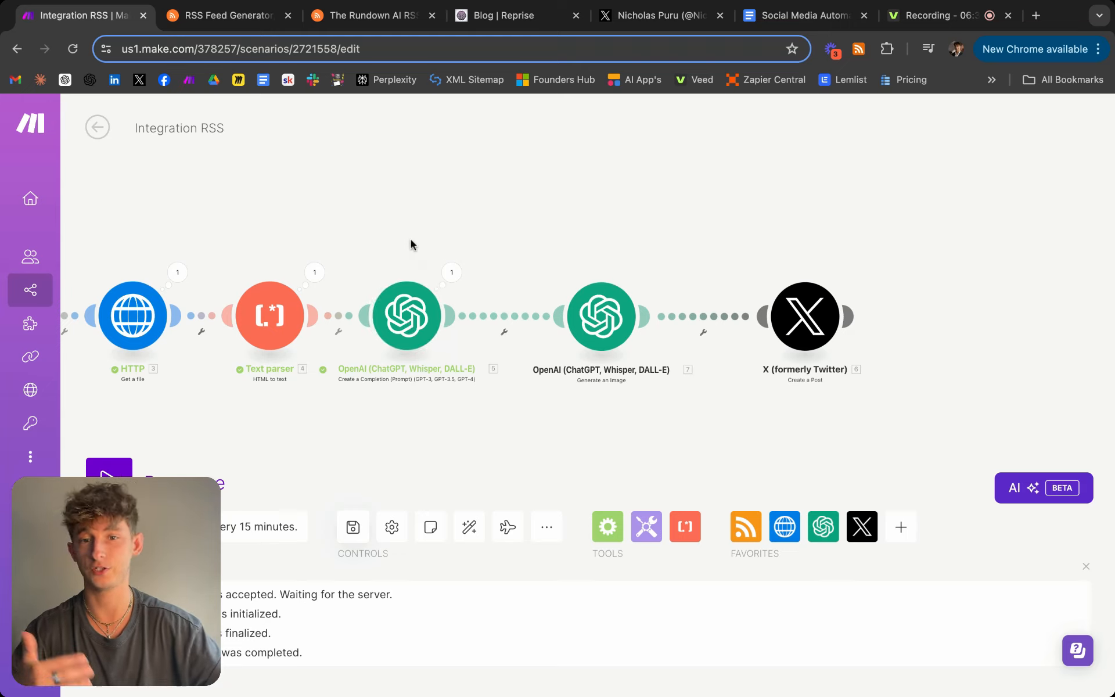
pyautogui.hscroll(2, 410, 238)
pyautogui.hscroll(-2, 410, 238)
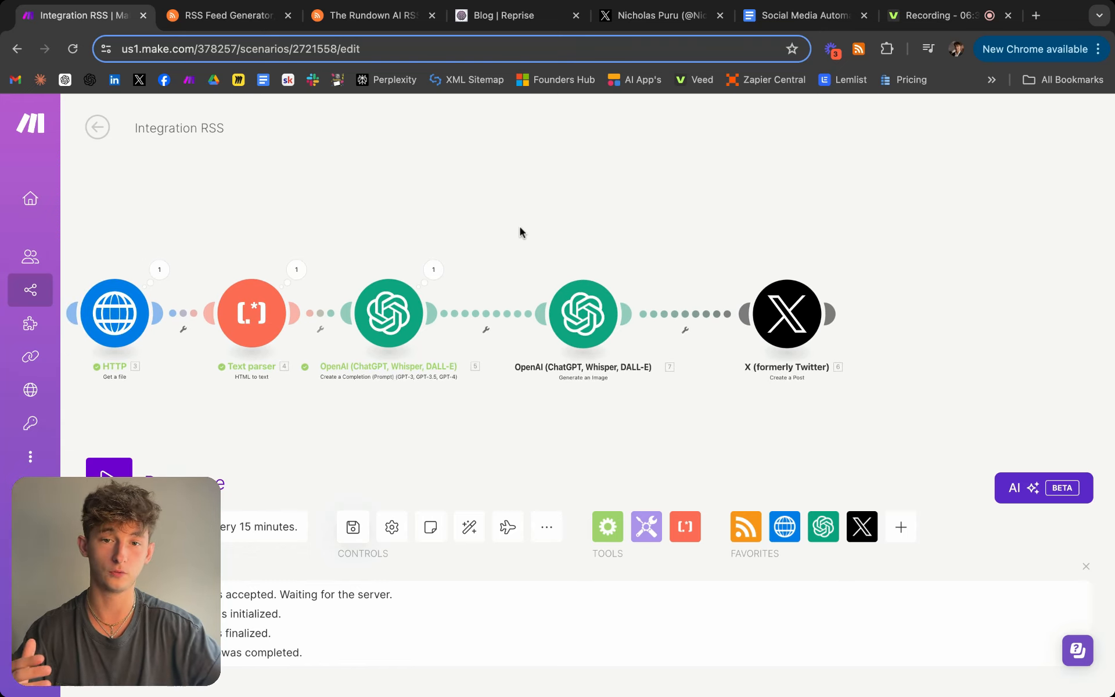
pyautogui.hscroll(2, 526, 230)
pyautogui.hscroll(3, 667, 238)
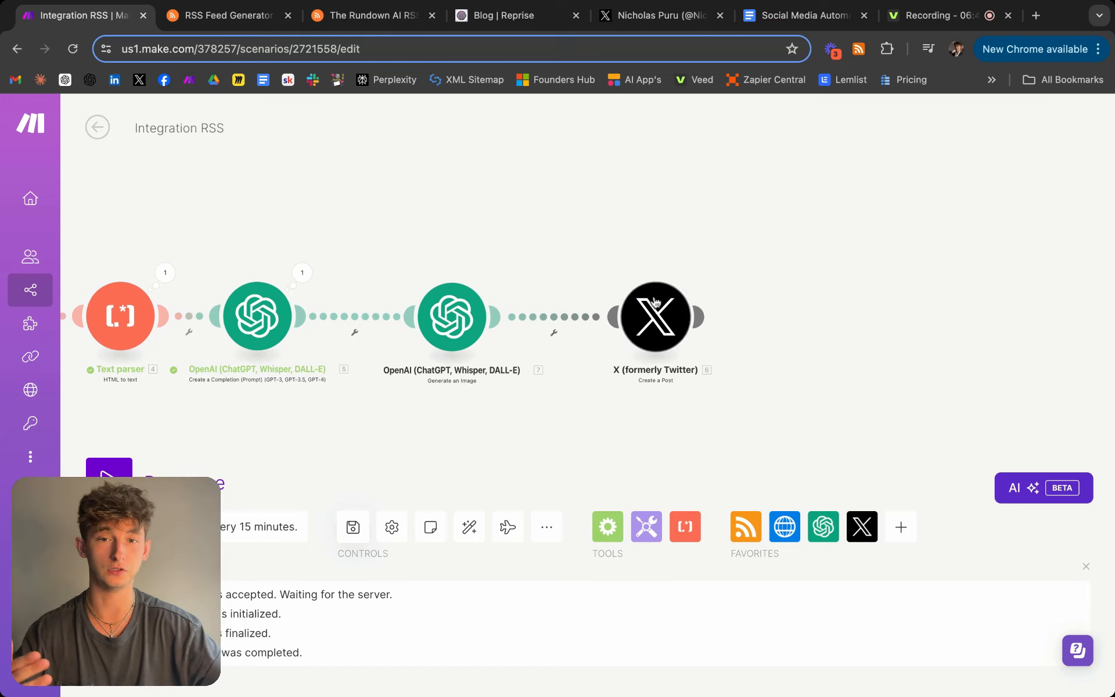
pyautogui.hscroll(-1, 601, 223)
pyautogui.hscroll(-6, 601, 222)
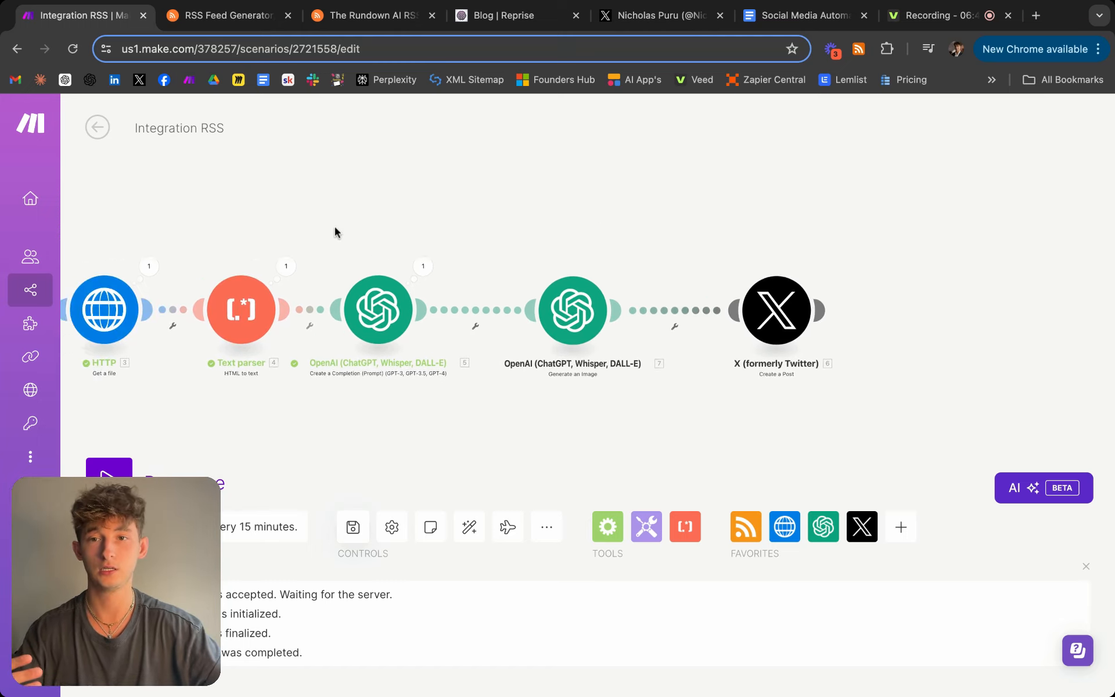
# Open Make in a separate browser tab beside the existing scenario and create a new scenario.
pyautogui.click(1037, 15)
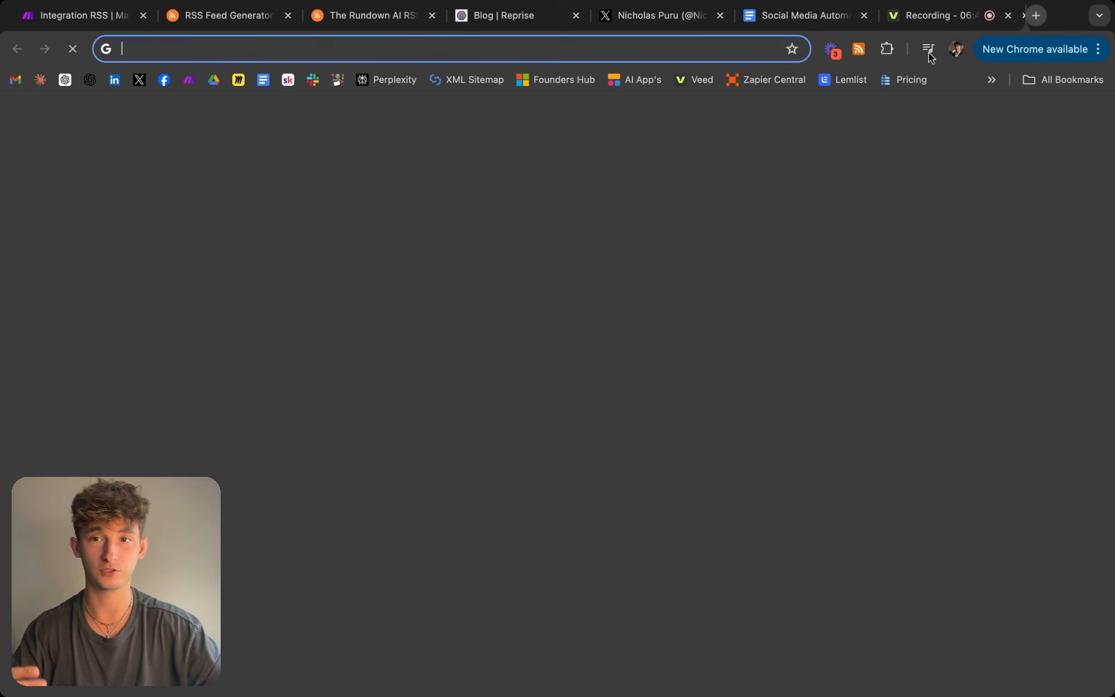
pyautogui.click(189, 80)
pyautogui.moveTo(959, 26); pyautogui.dragTo(219, 25)
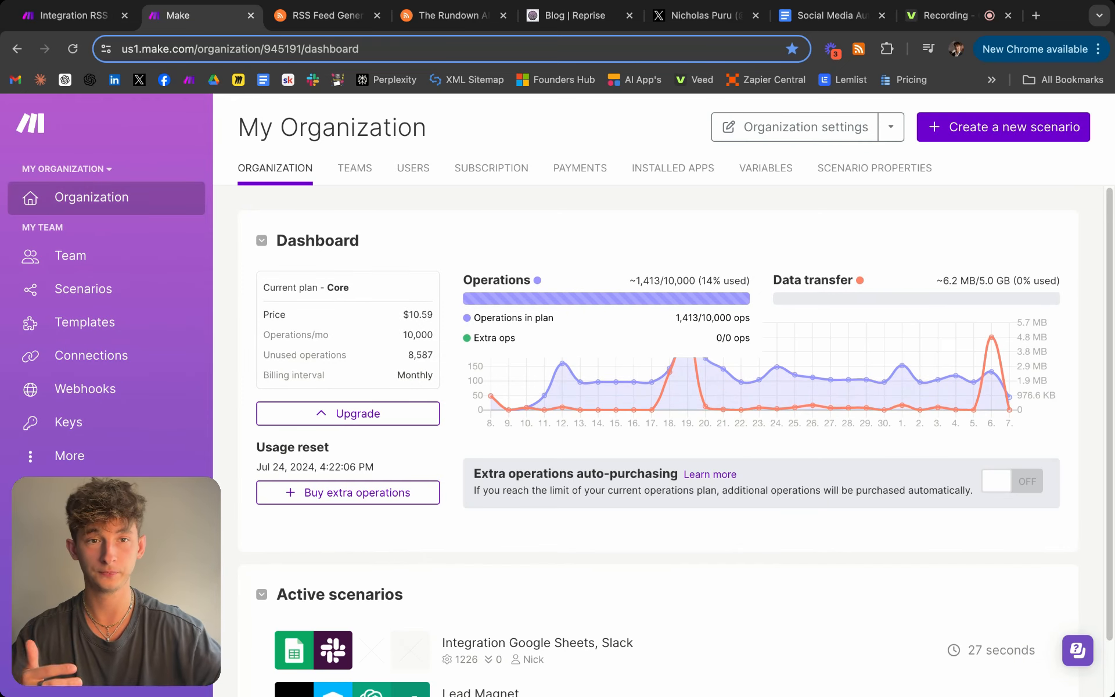
pyautogui.click(974, 132)
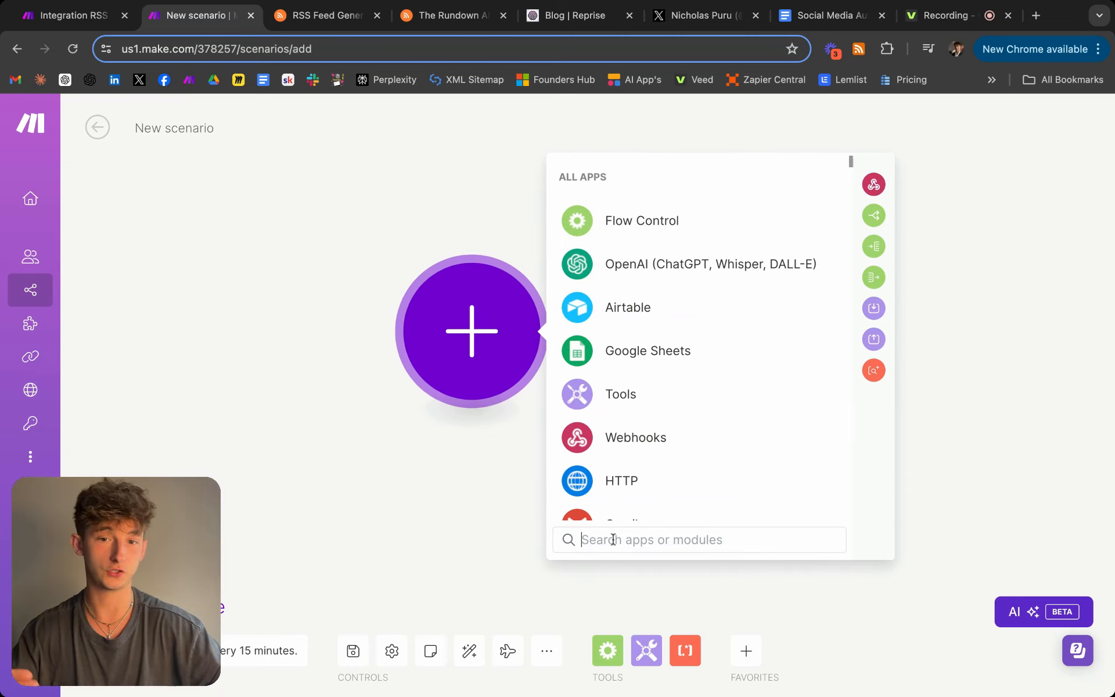
# Find the RSS app and add its Retrieve RSS feed items action as the scenario's first module.
pyautogui.write('rss')
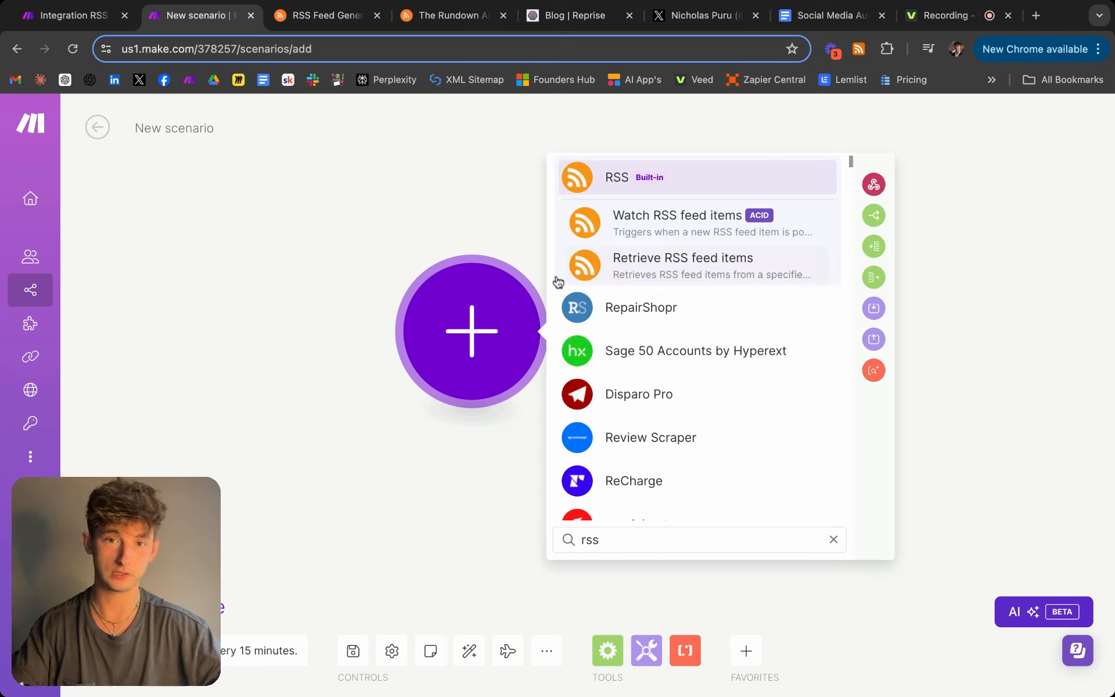
pyautogui.click(578, 187)
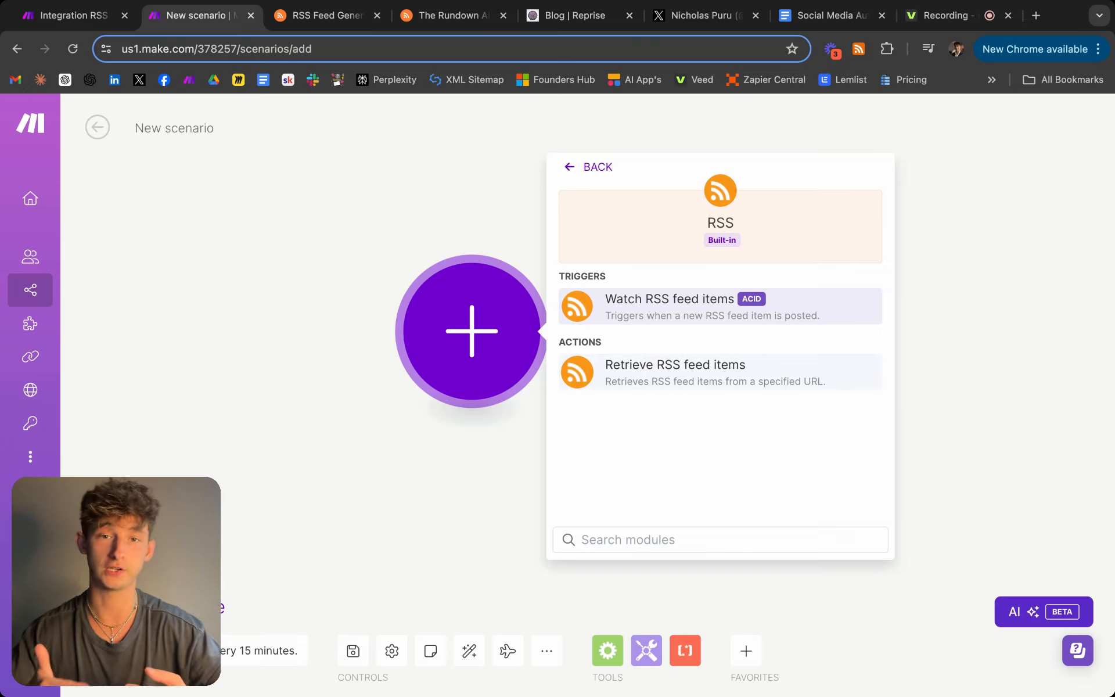
pyautogui.click(653, 387)
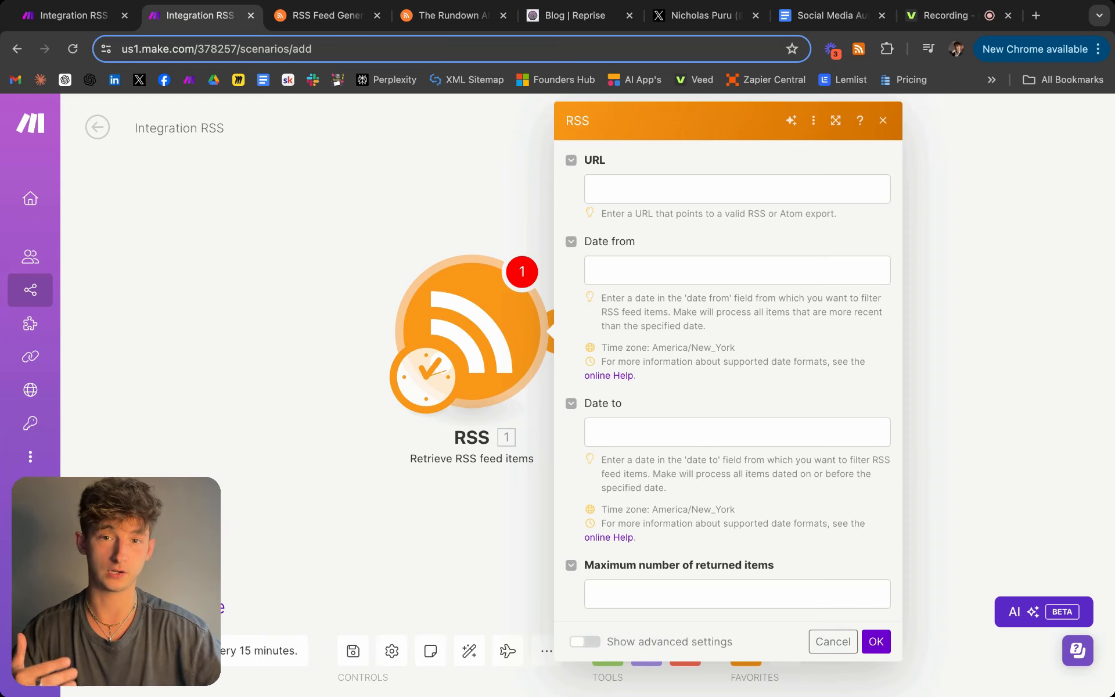
# Copy The Rundown AI feed's XML link from RSS.app and enter it as the URL of the new RSS module in Make.
pyautogui.click(328, 16)
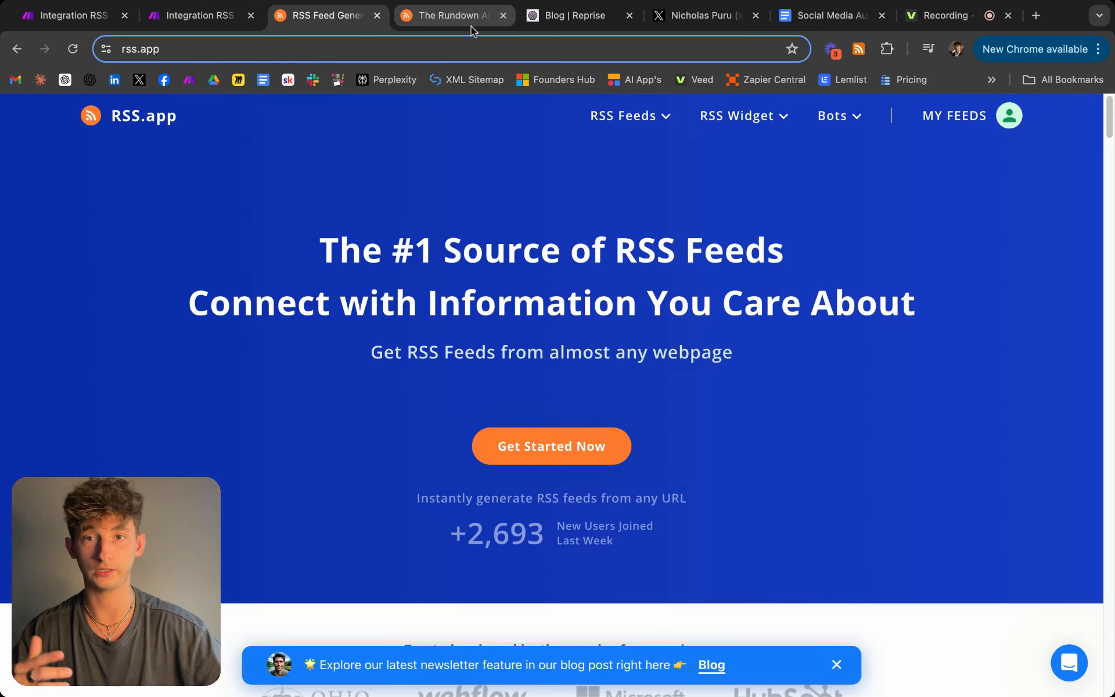
pyautogui.click(377, 16)
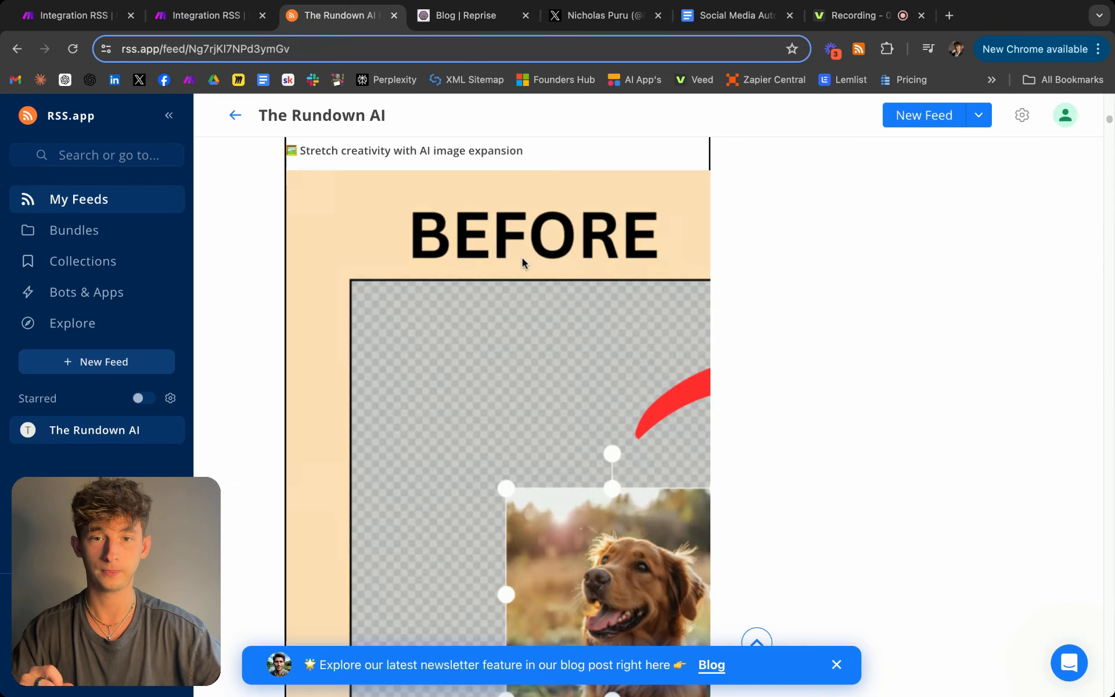
pyautogui.scroll(-10, 521, 257)
pyautogui.scroll(15, 536, 297)
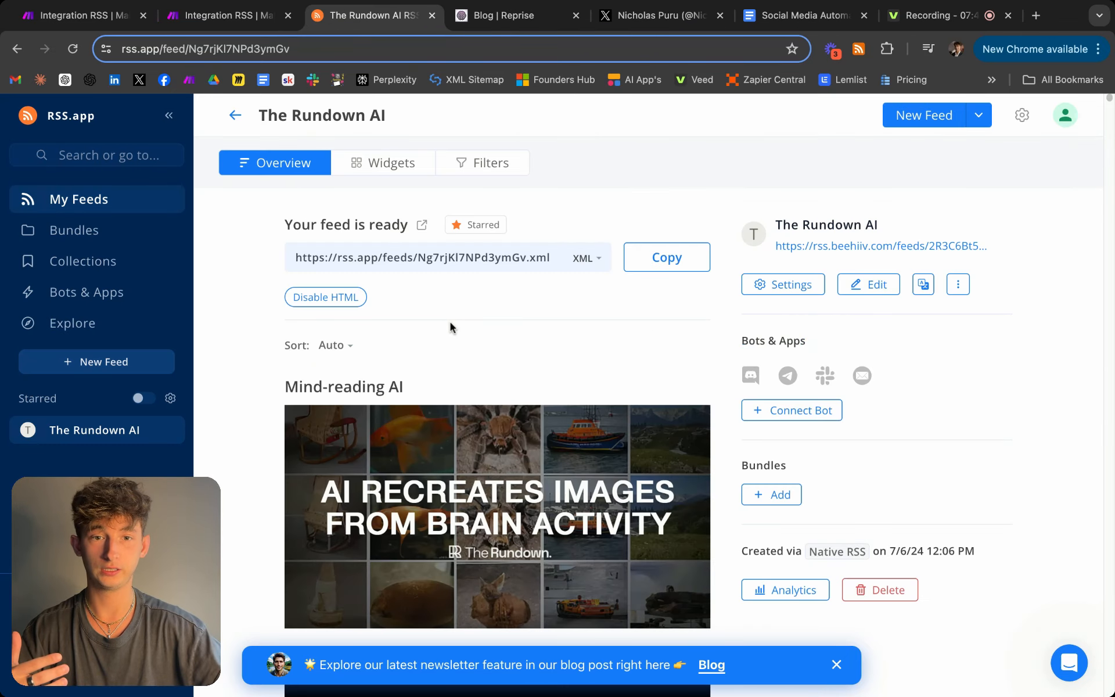
pyautogui.click(667, 261)
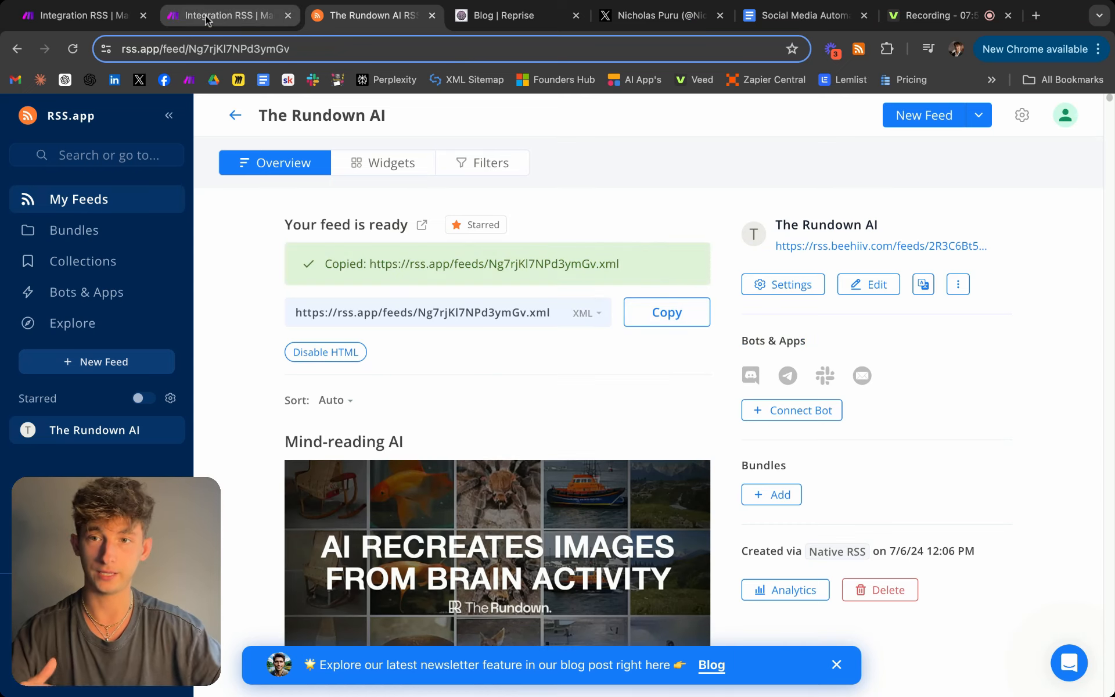
pyautogui.click(206, 17)
pyautogui.click(659, 186)
pyautogui.press('super+v')
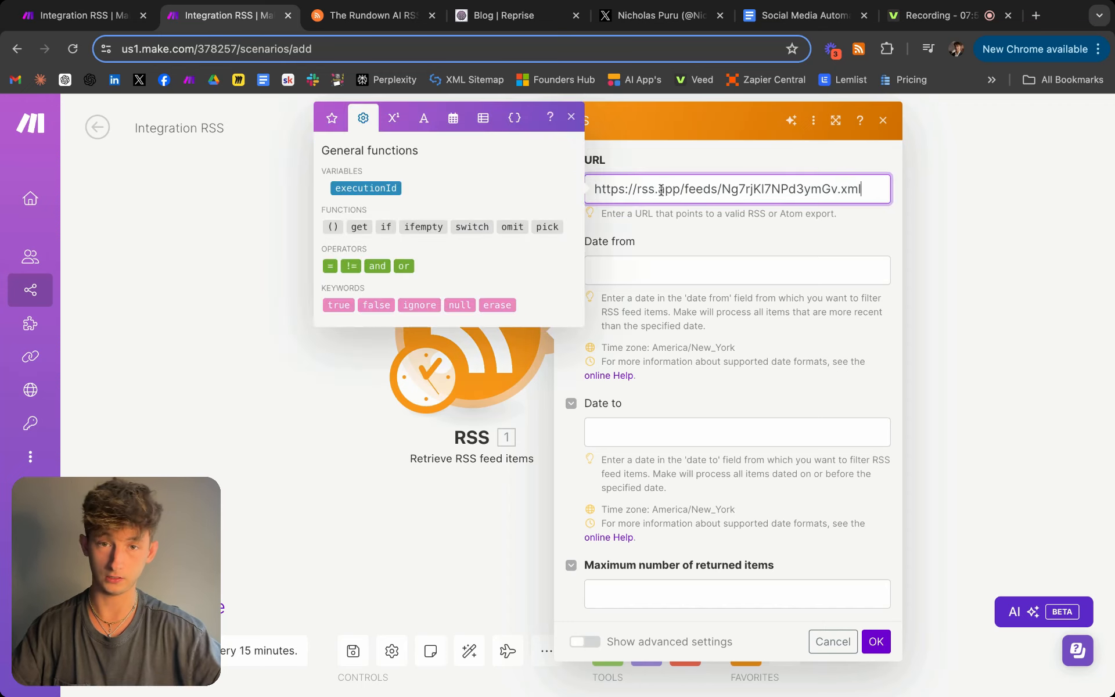
pyautogui.click(666, 278)
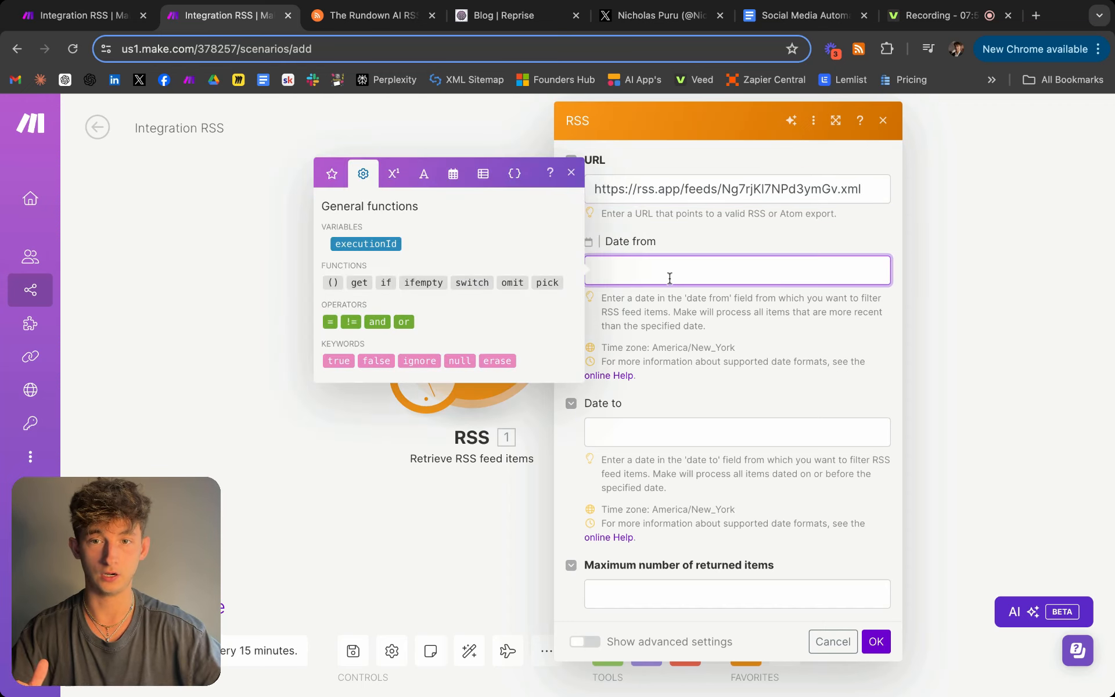
pyautogui.click(99, 22)
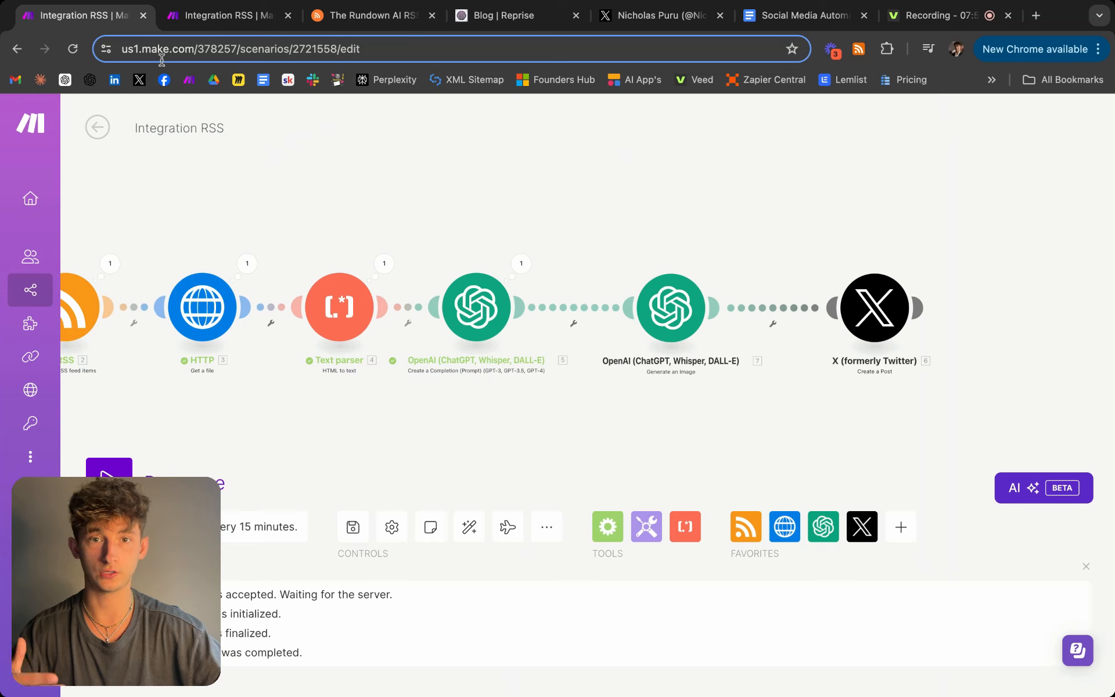
pyautogui.moveTo(295, 406); pyautogui.dragTo(555, 423)
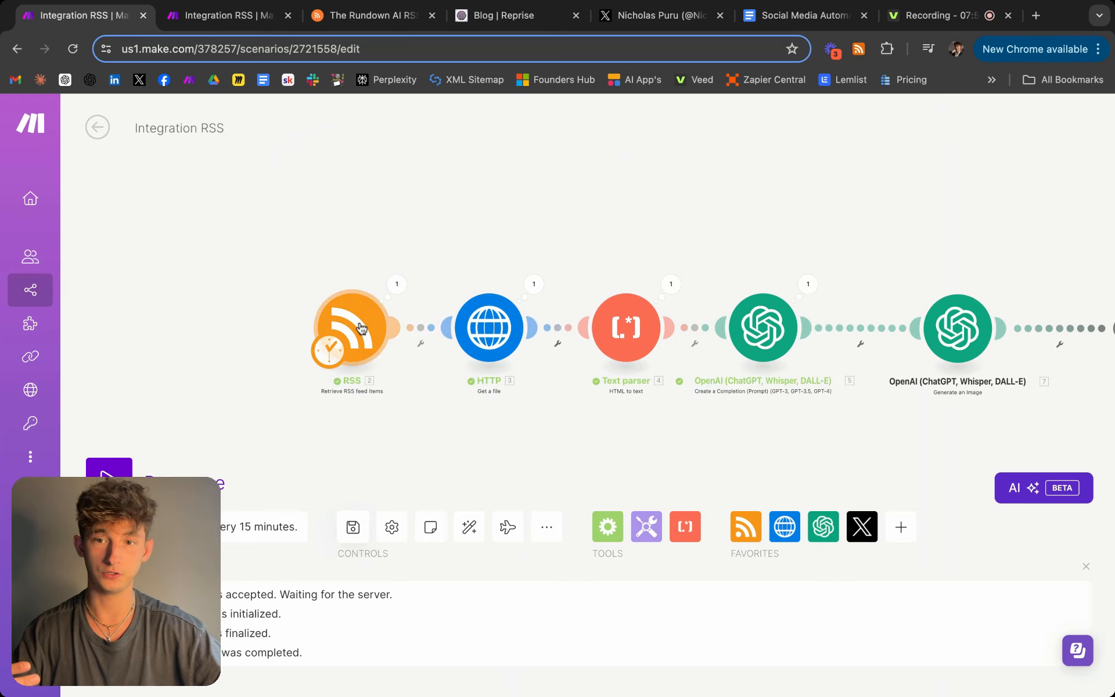
pyautogui.click(369, 342)
pyautogui.tripleClick(520, 276)
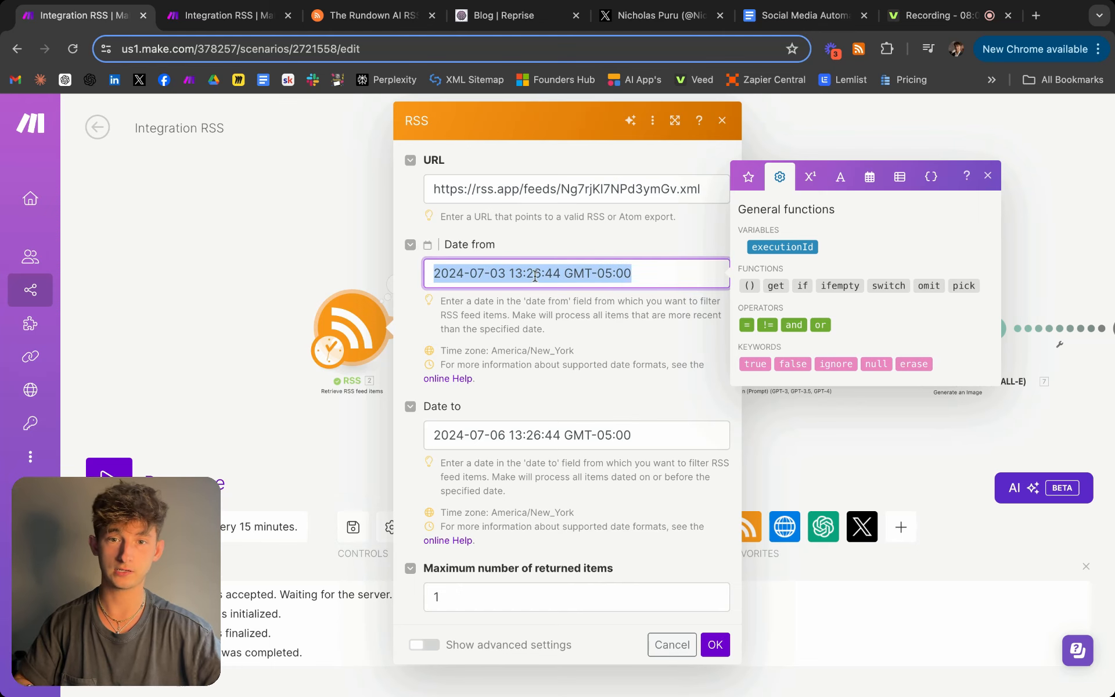
pyautogui.hotkey('ctrl', 'Tab')
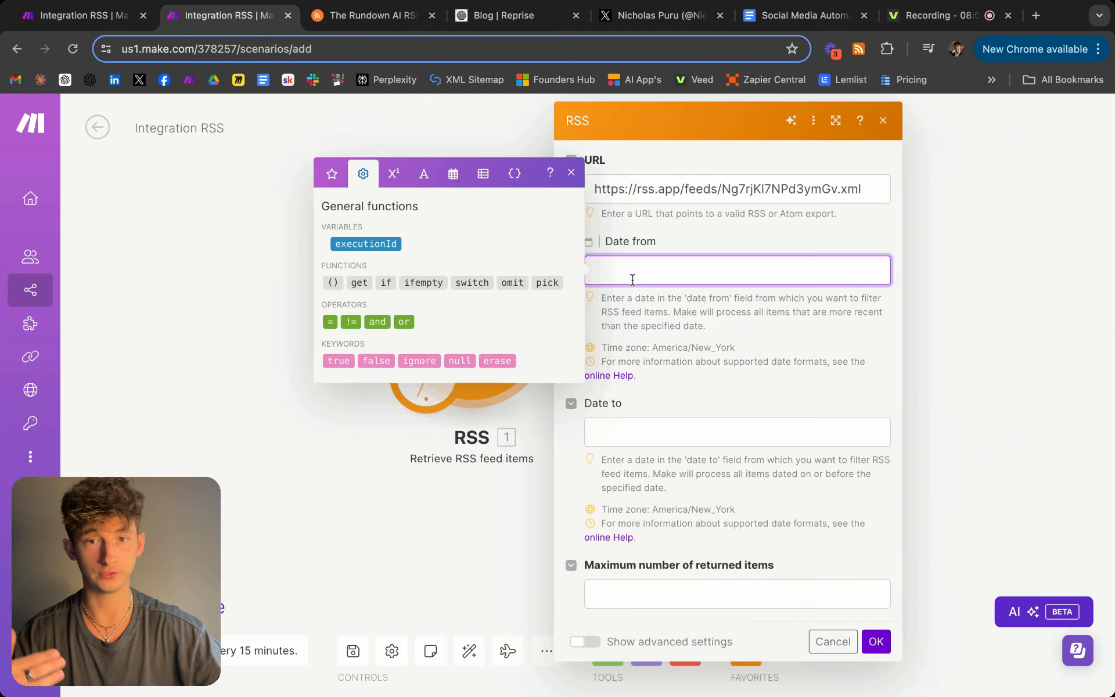
pyautogui.hotkey('ctrl', 'v')
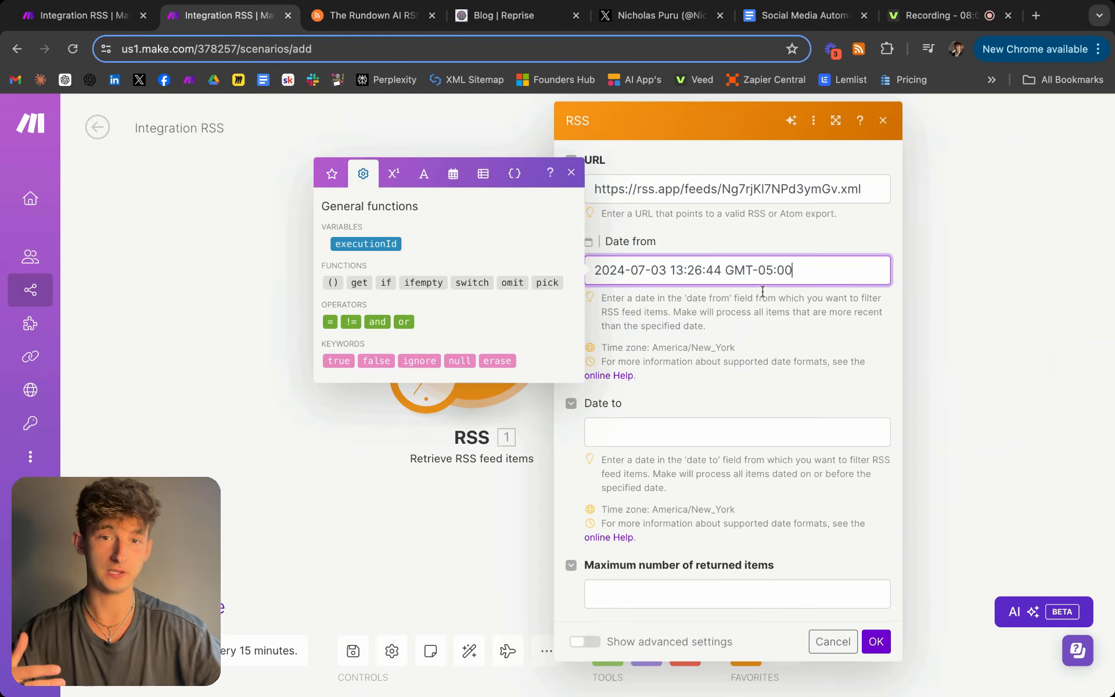
pyautogui.click(100, 30)
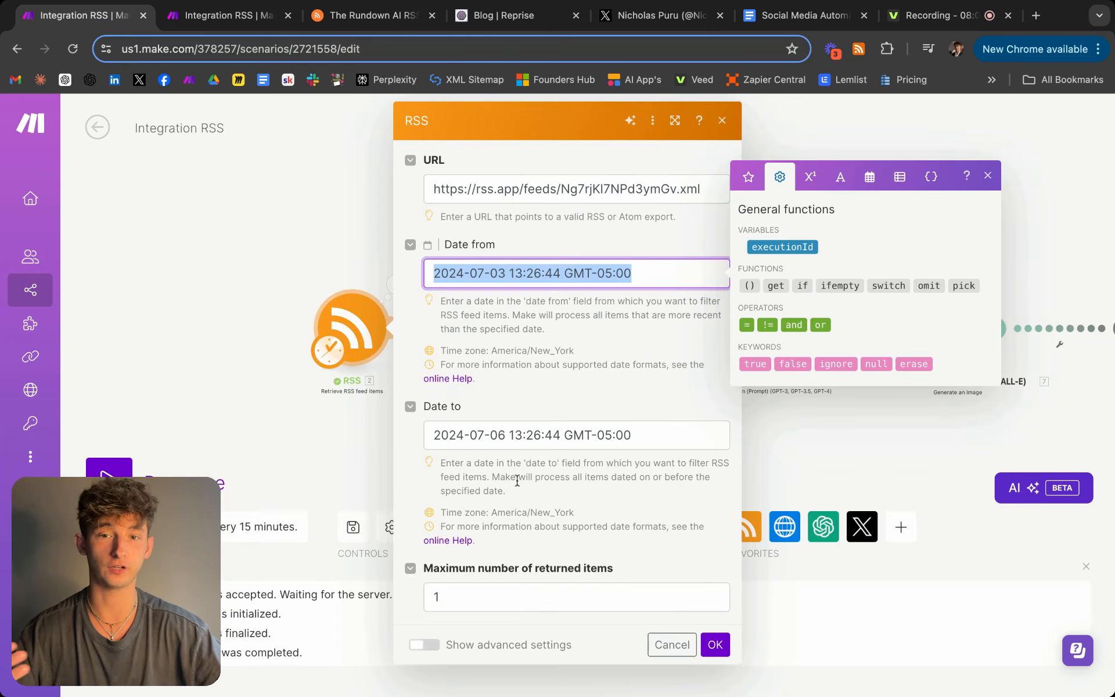
pyautogui.click(517, 434)
pyautogui.hotkey('ctrl', 'a')
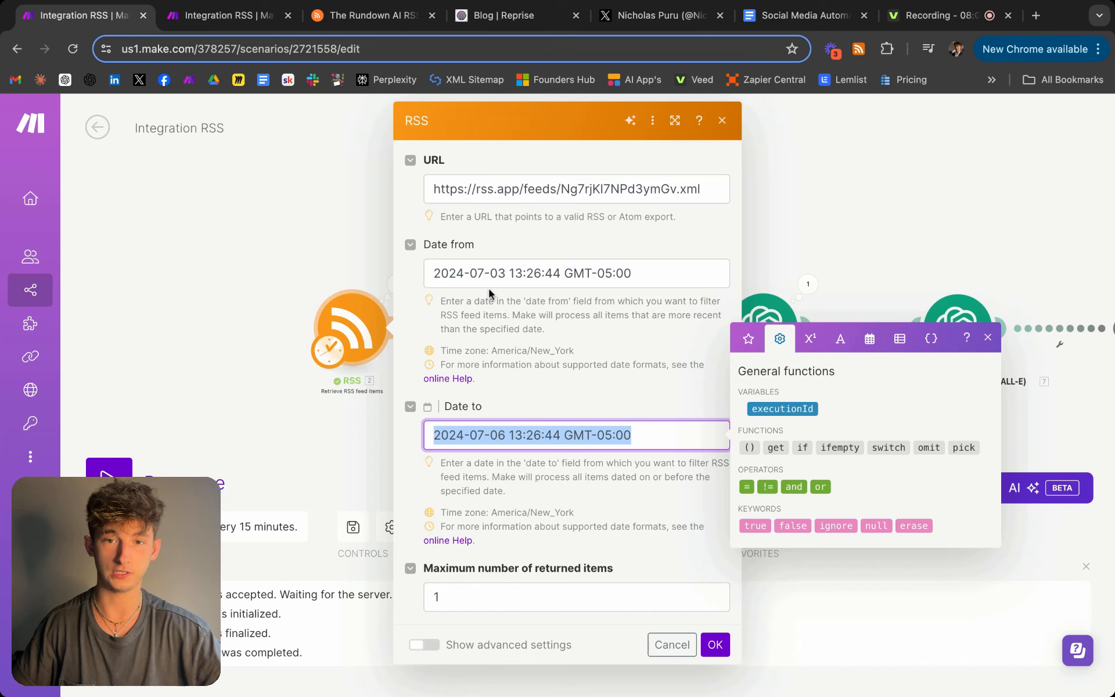
pyautogui.click(230, 28)
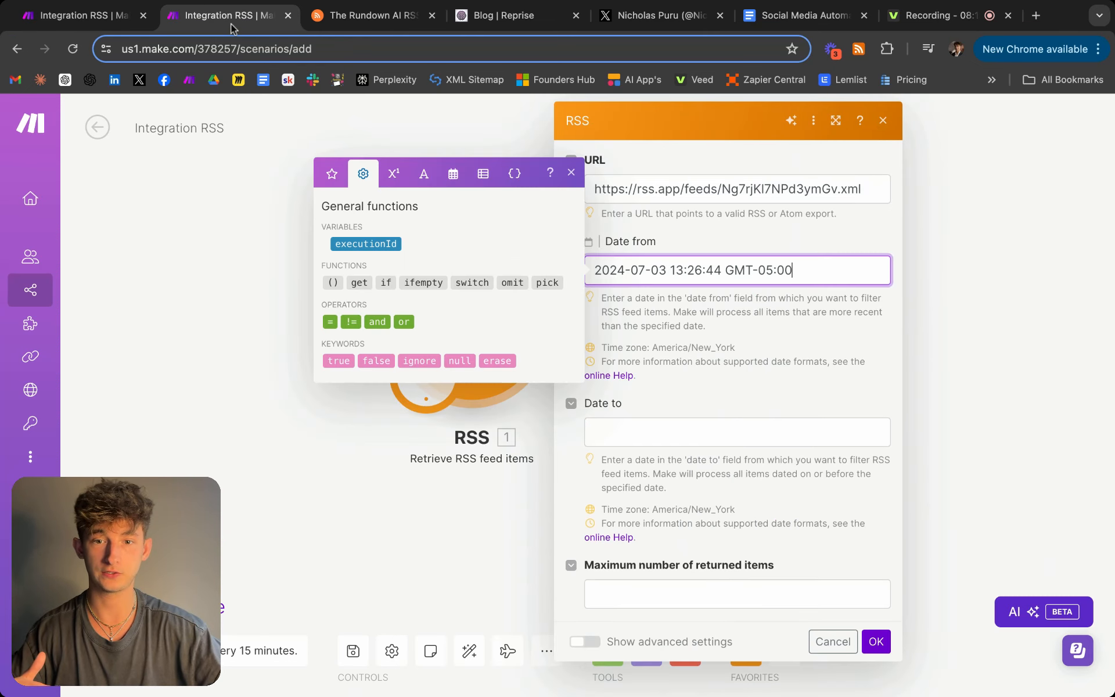
pyautogui.click(713, 438)
pyautogui.hotkey('ctrl', 'v')
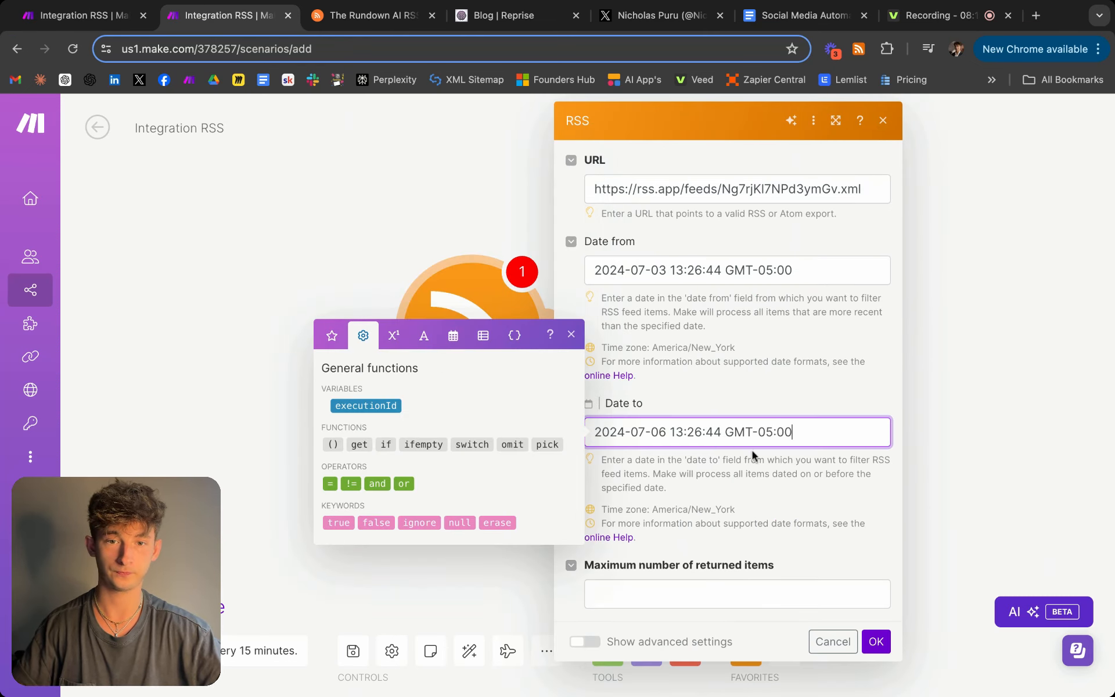
pyautogui.click(658, 589)
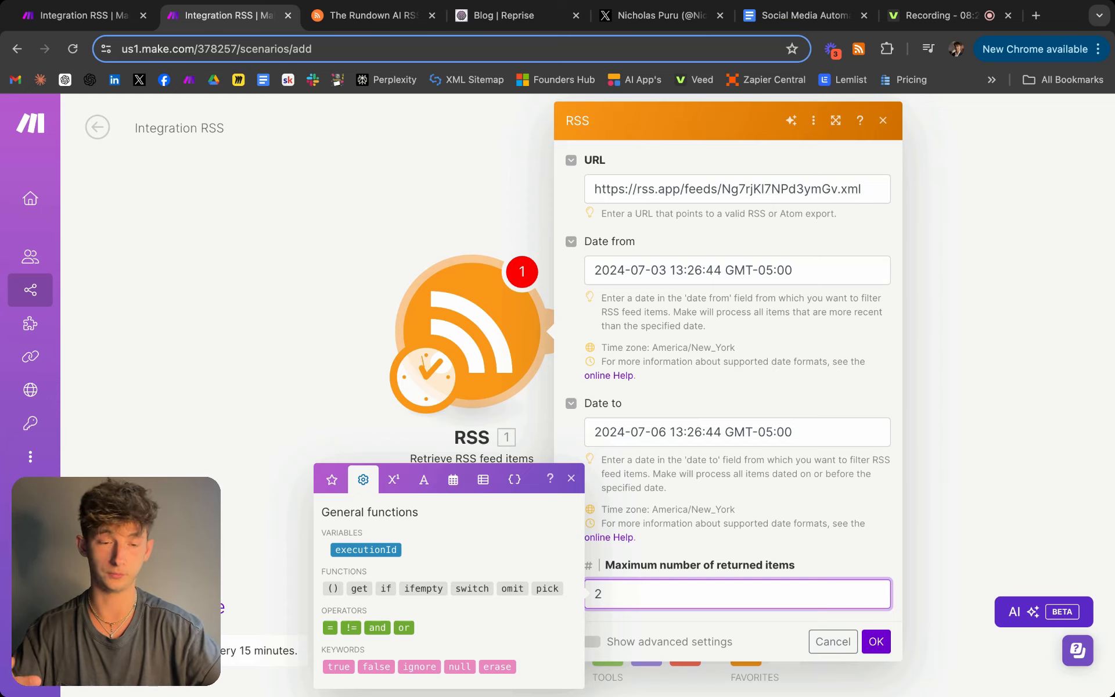
pyautogui.click(875, 643)
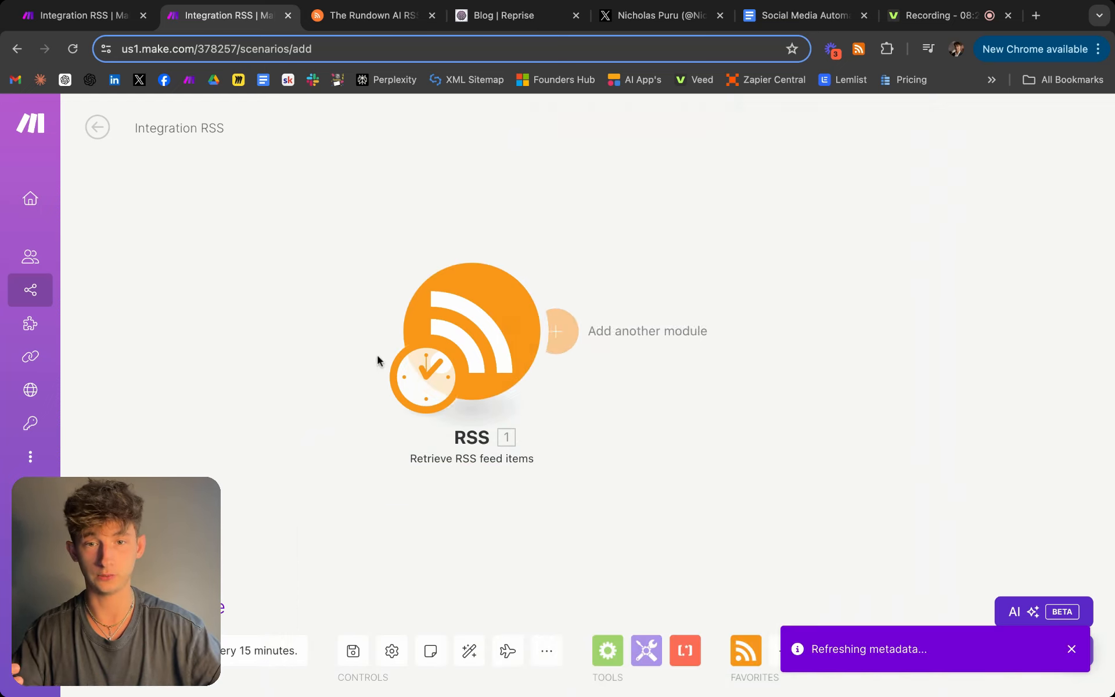
# Run only the RSS module and review the input and output bundles of its operation.
pyautogui.rightClick(475, 315)
pyautogui.click(543, 351)
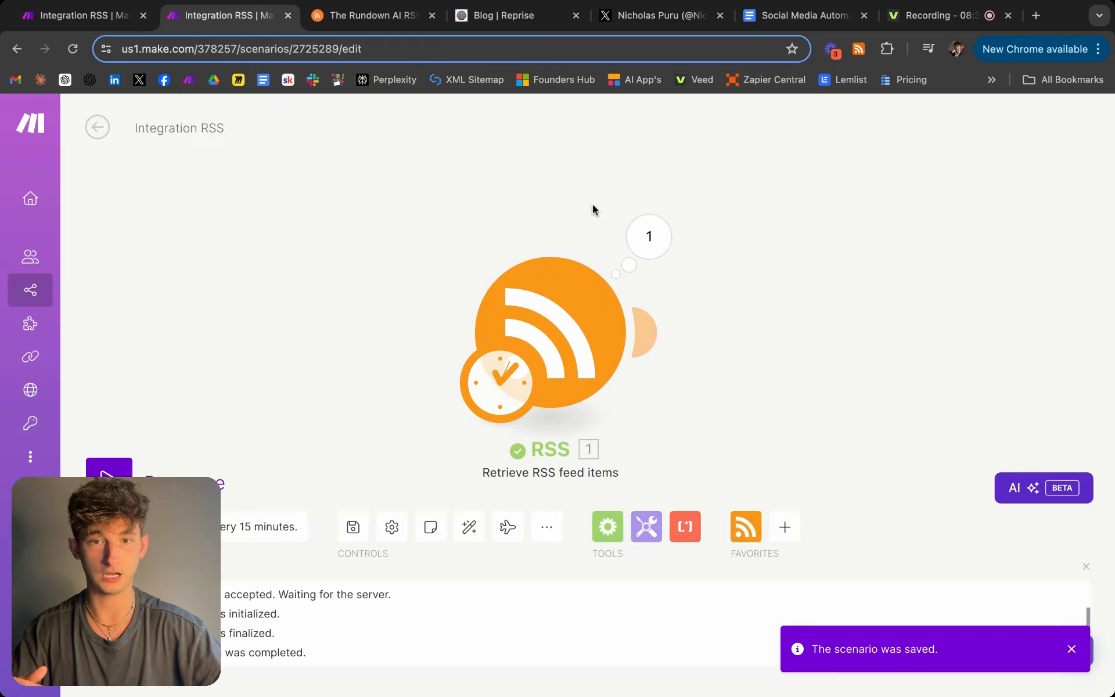
pyautogui.click(649, 236)
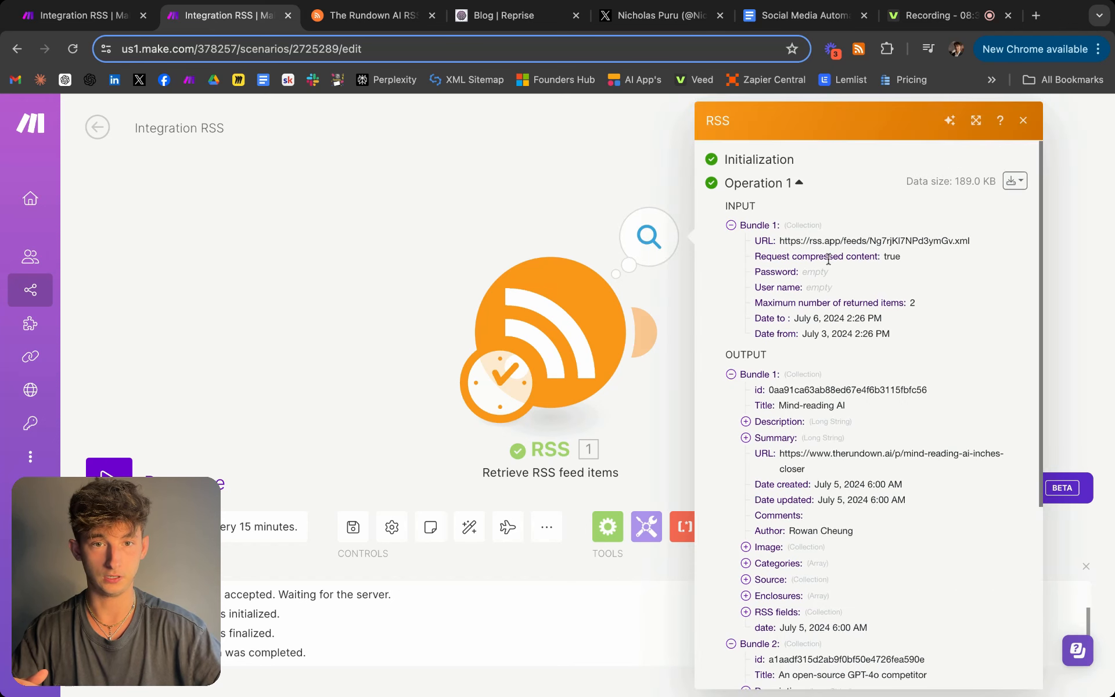
pyautogui.scroll(-2, 750, 243)
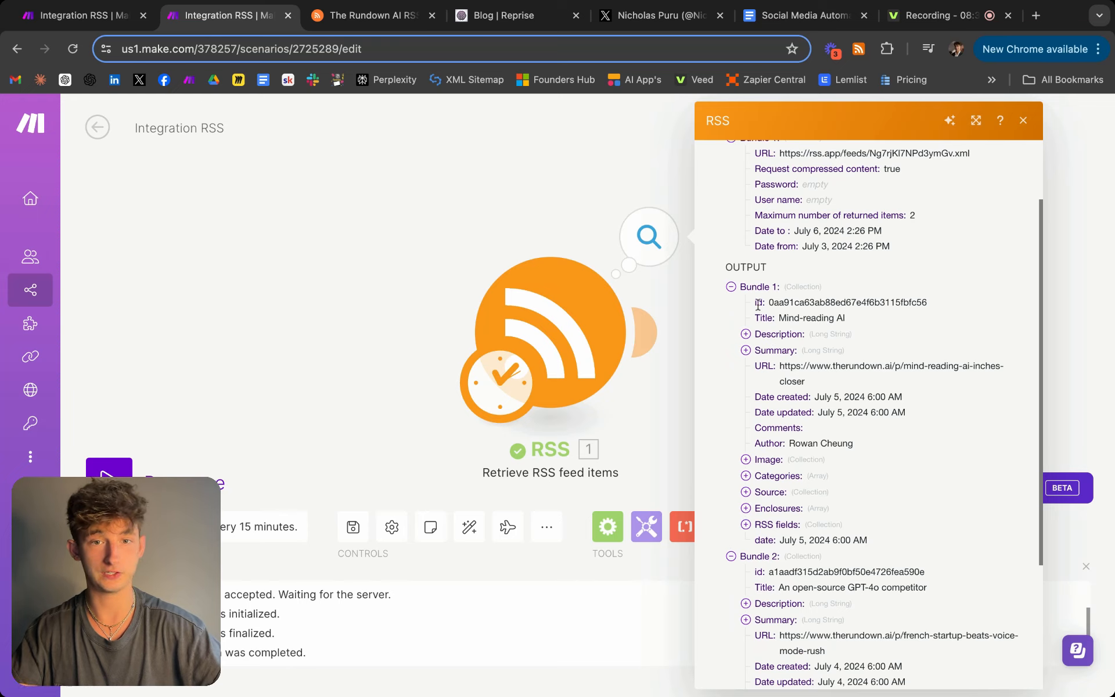
pyautogui.scroll(-1, 789, 368)
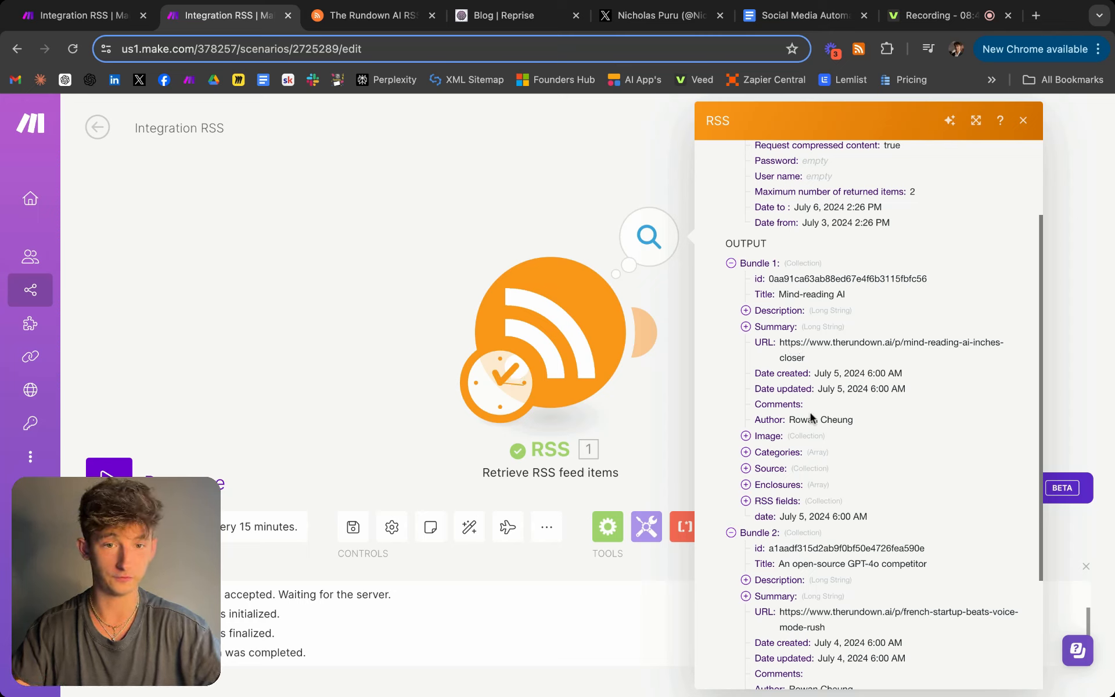
pyautogui.scroll(-1, 777, 487)
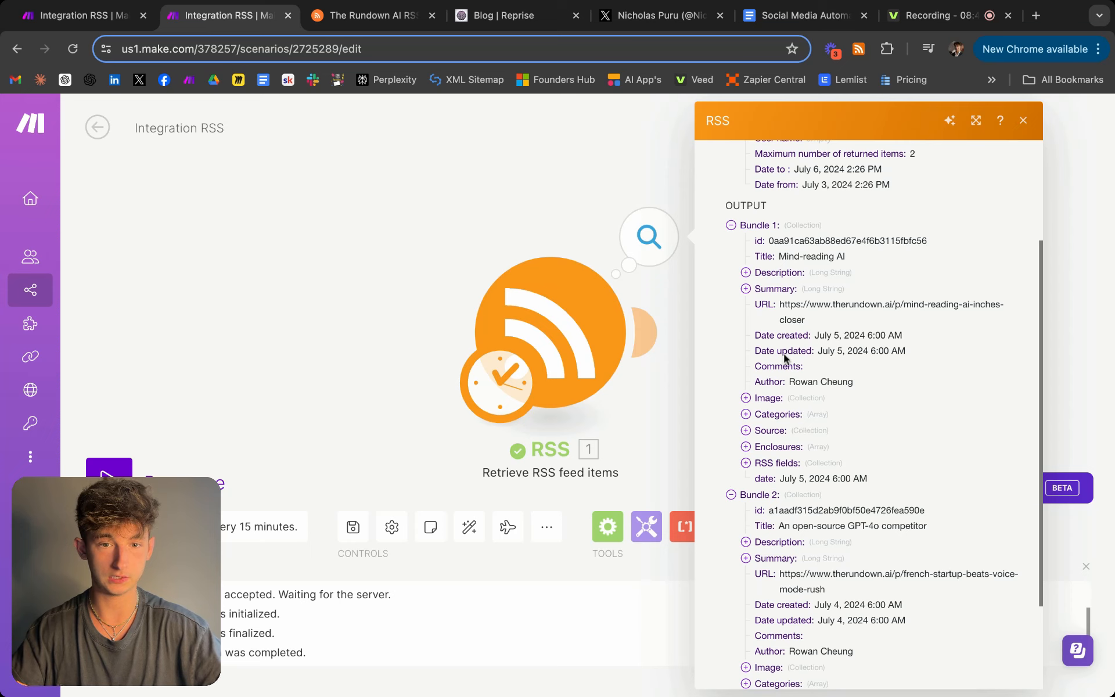
# Read through the first bundle's Summary HTML and the second bundle in the RSS output, closing the results when done.
pyautogui.click(746, 290)
pyautogui.scroll(-8, 895, 434)
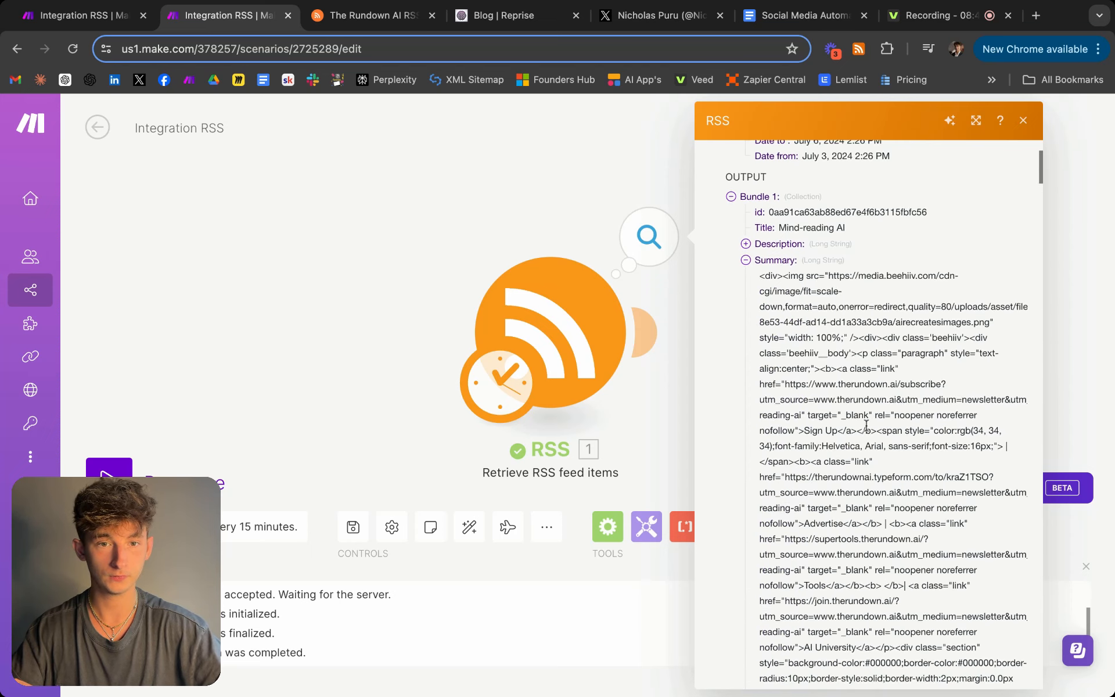
pyautogui.scroll(-15, 895, 434)
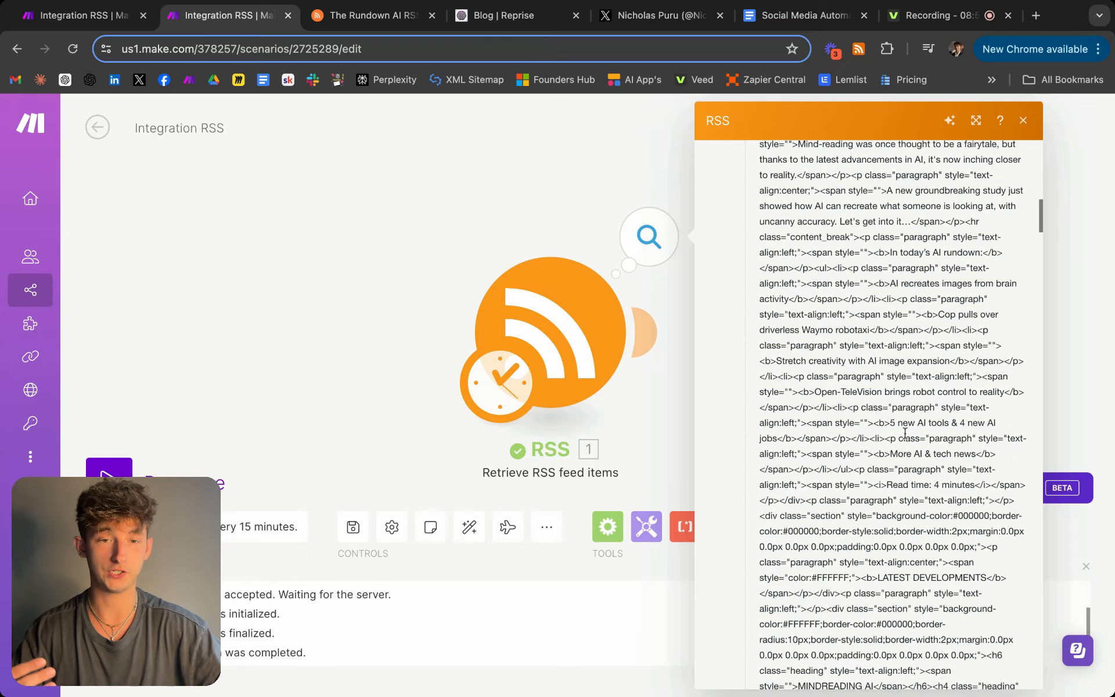
pyautogui.scroll(-1, 906, 432)
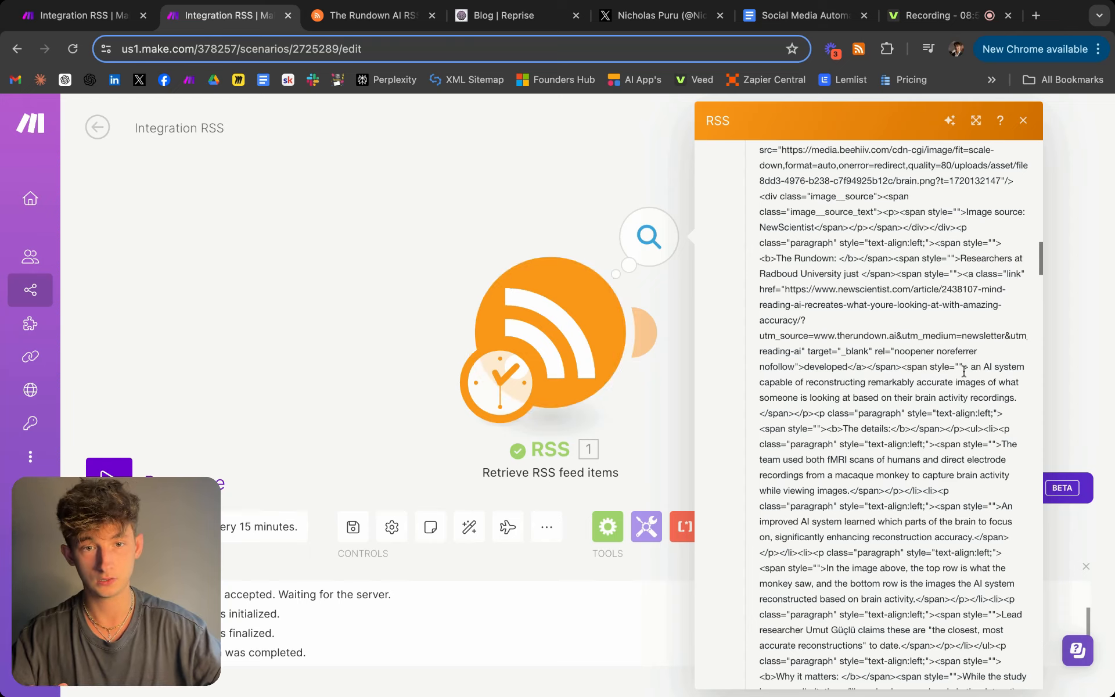
pyautogui.scroll(-10, 947, 411)
pyautogui.scroll(-20, 947, 411)
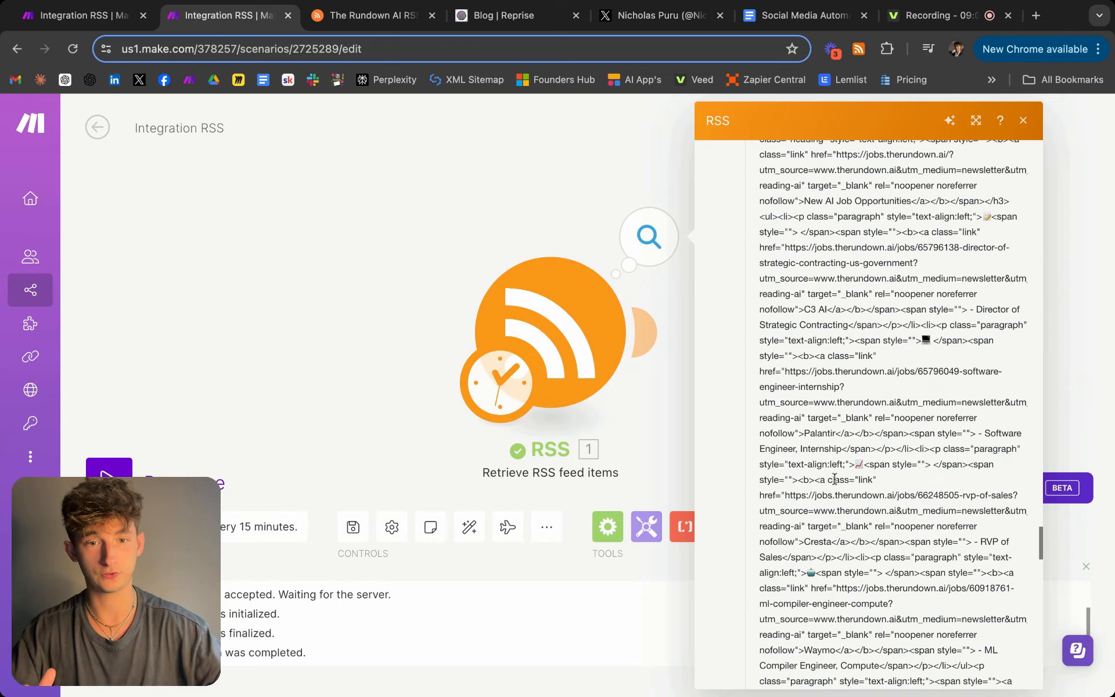
pyautogui.moveTo(1043, 587); pyautogui.dragTo(1031, 665)
pyautogui.scroll(-2, 840, 488)
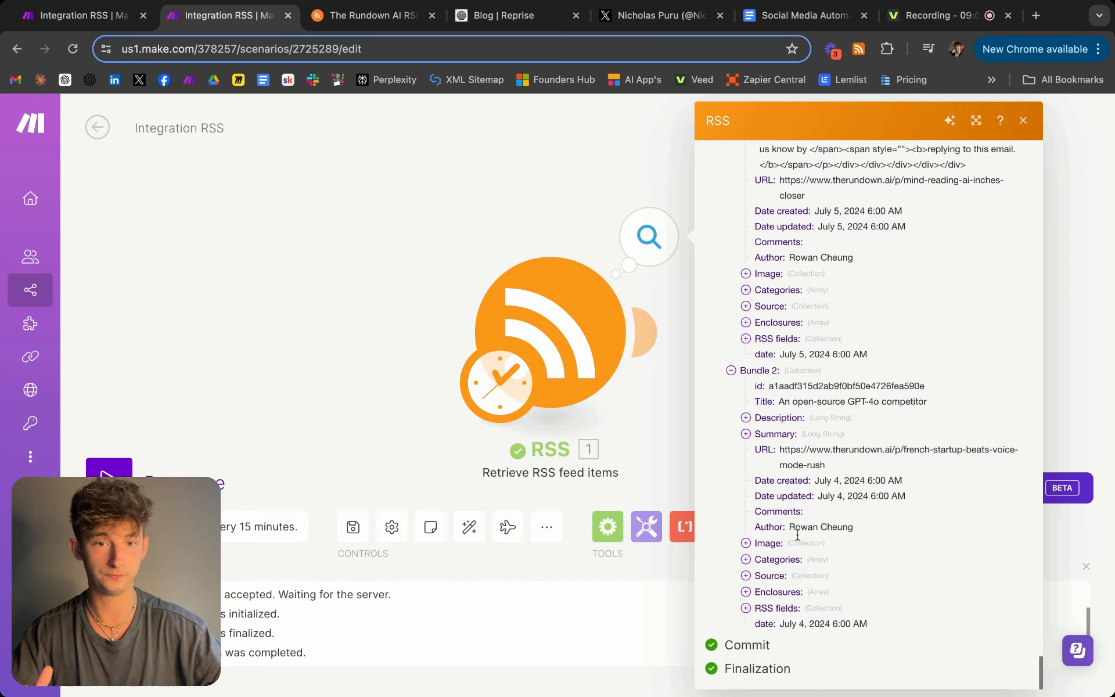
pyautogui.click(1024, 121)
# Find the HTTP app and add its Get a file action as the module after RSS.
pyautogui.click(543, 278)
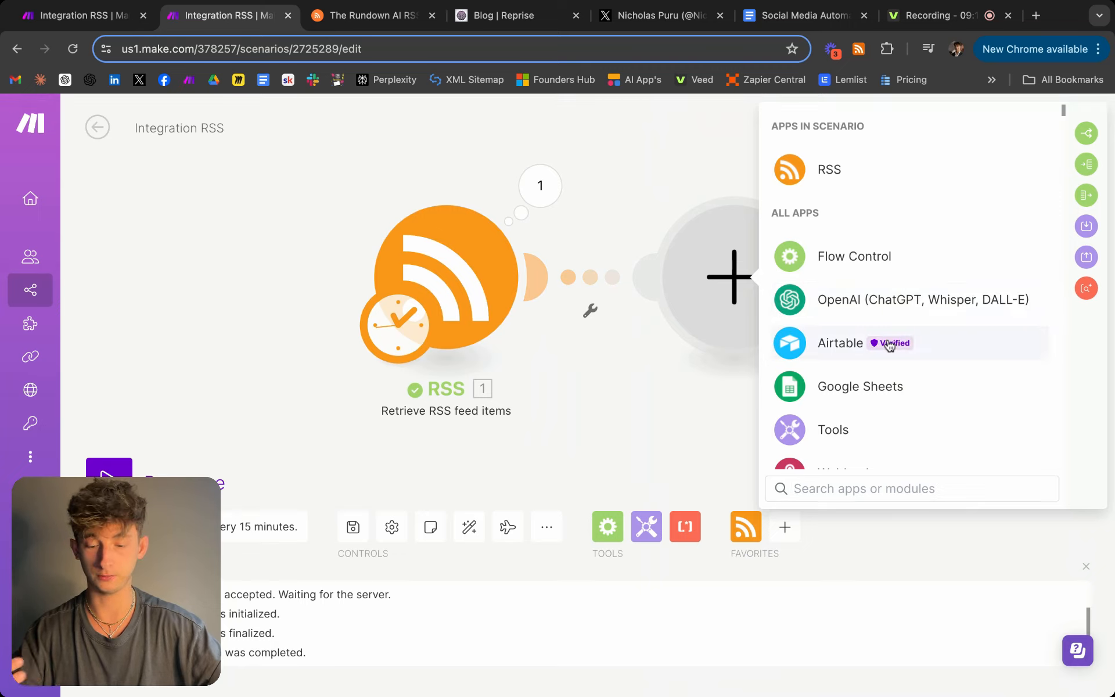
pyautogui.write('http')
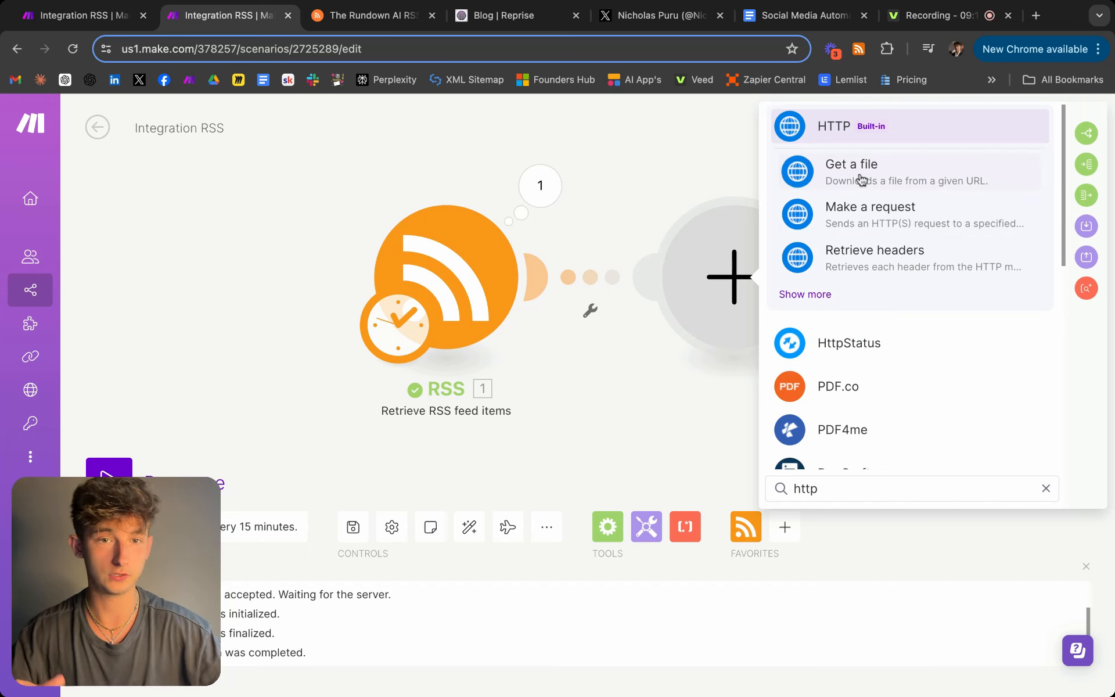
pyautogui.click(846, 128)
pyautogui.scroll(-5, 940, 379)
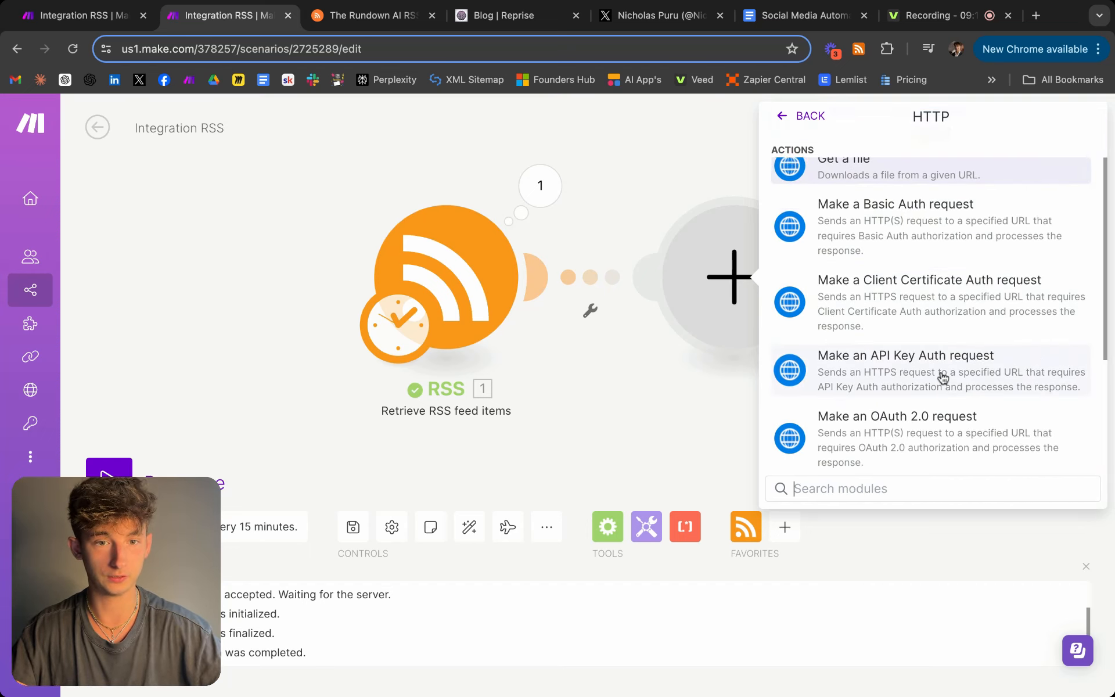
pyautogui.scroll(5, 891, 375)
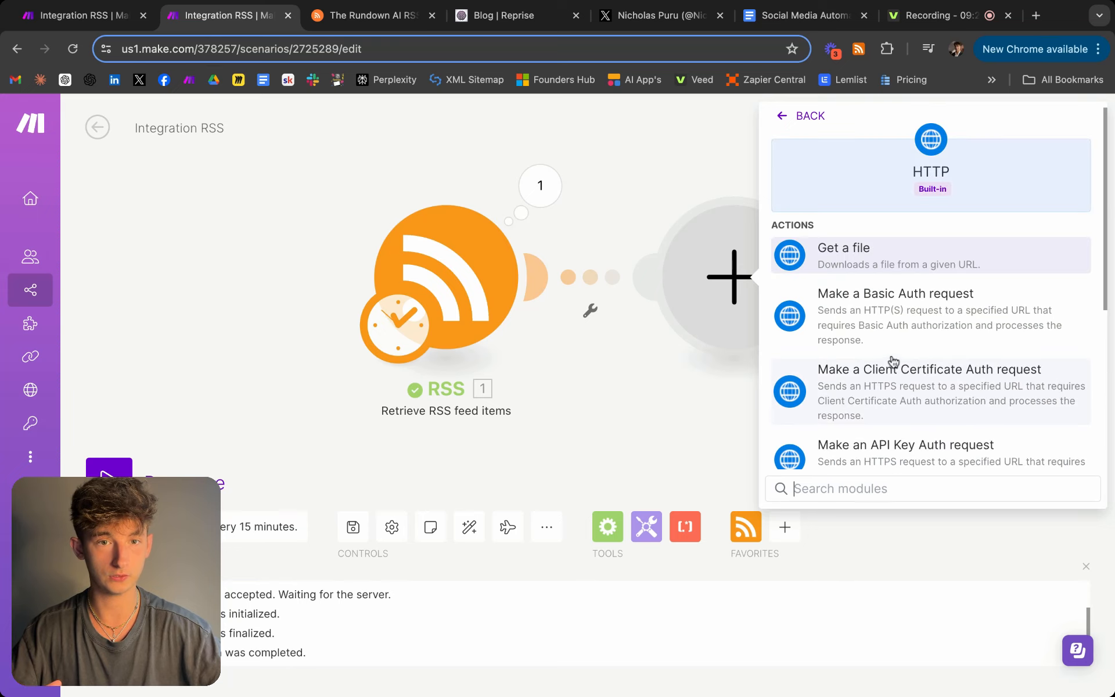
pyautogui.click(854, 277)
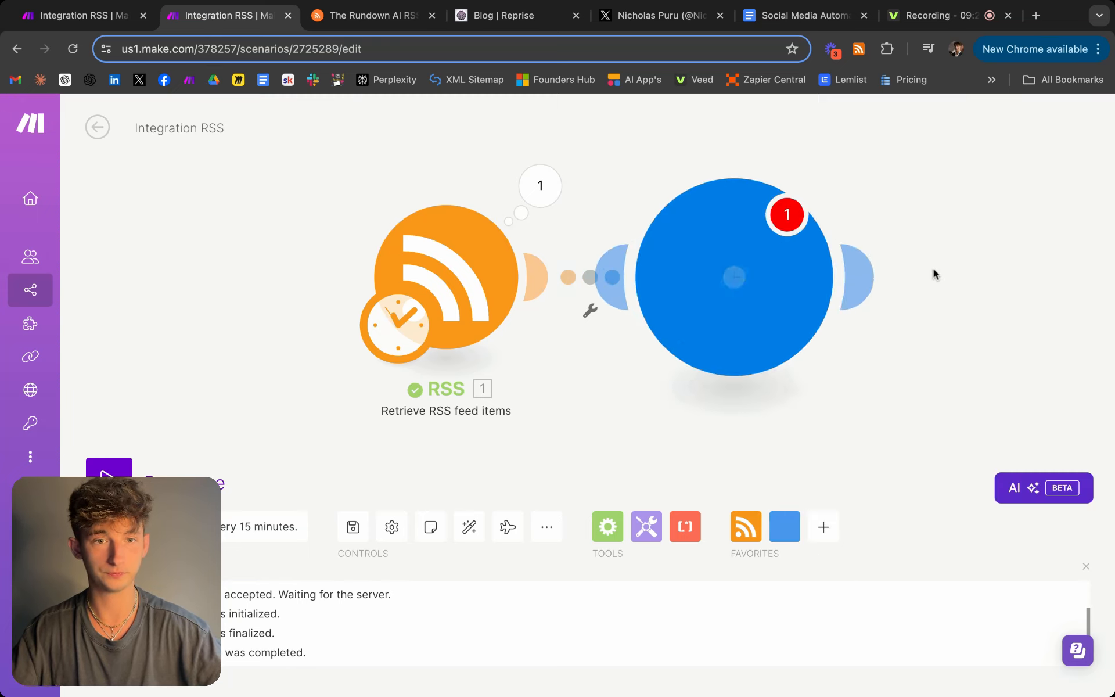
# Map the RSS item's URL into the HTTP module's URL field and save the module settings.
pyautogui.click(389, 287)
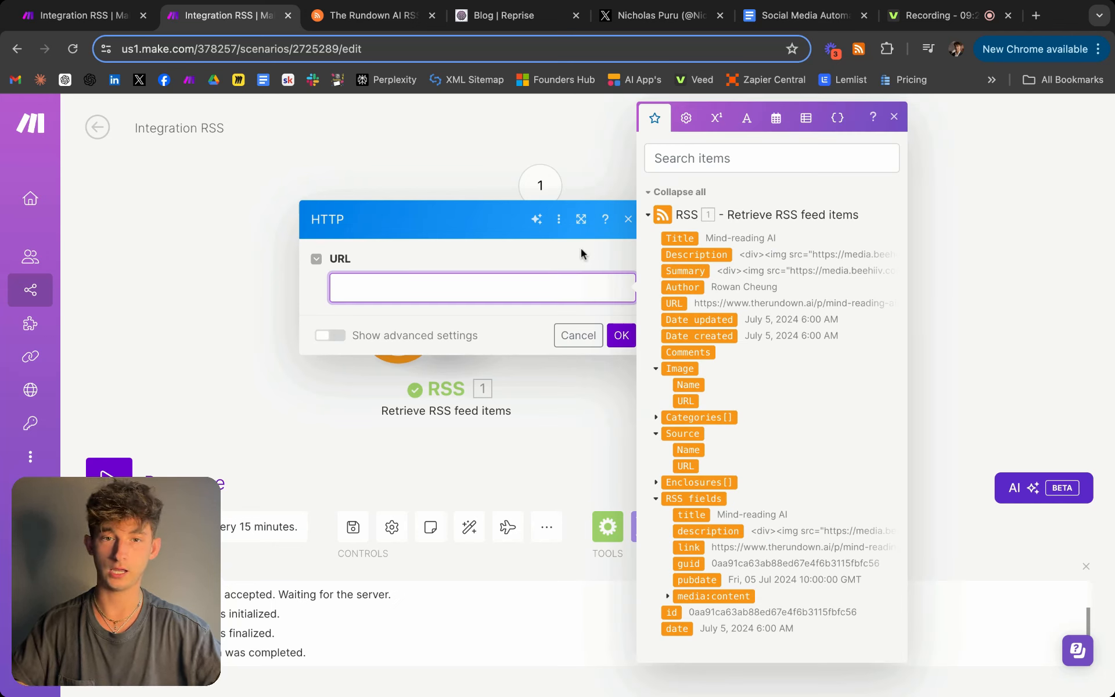
pyautogui.click(674, 303)
pyautogui.click(622, 335)
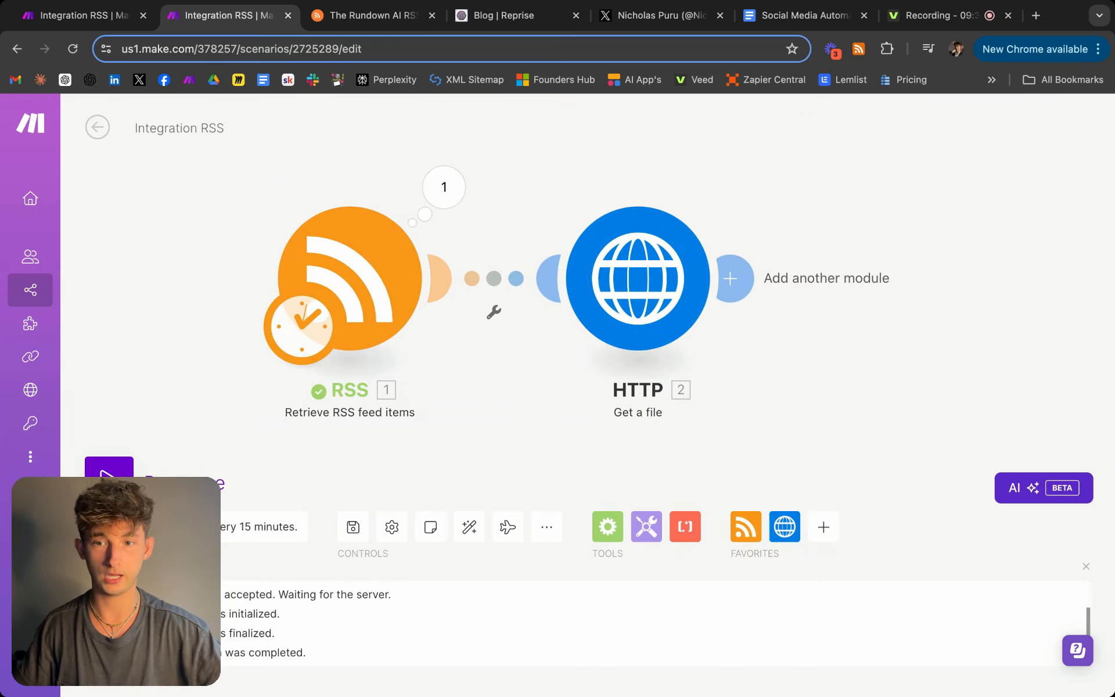
# Run the scenario once and examine the HTML Data returned by the HTTP module's first operation.
pyautogui.click(109, 469)
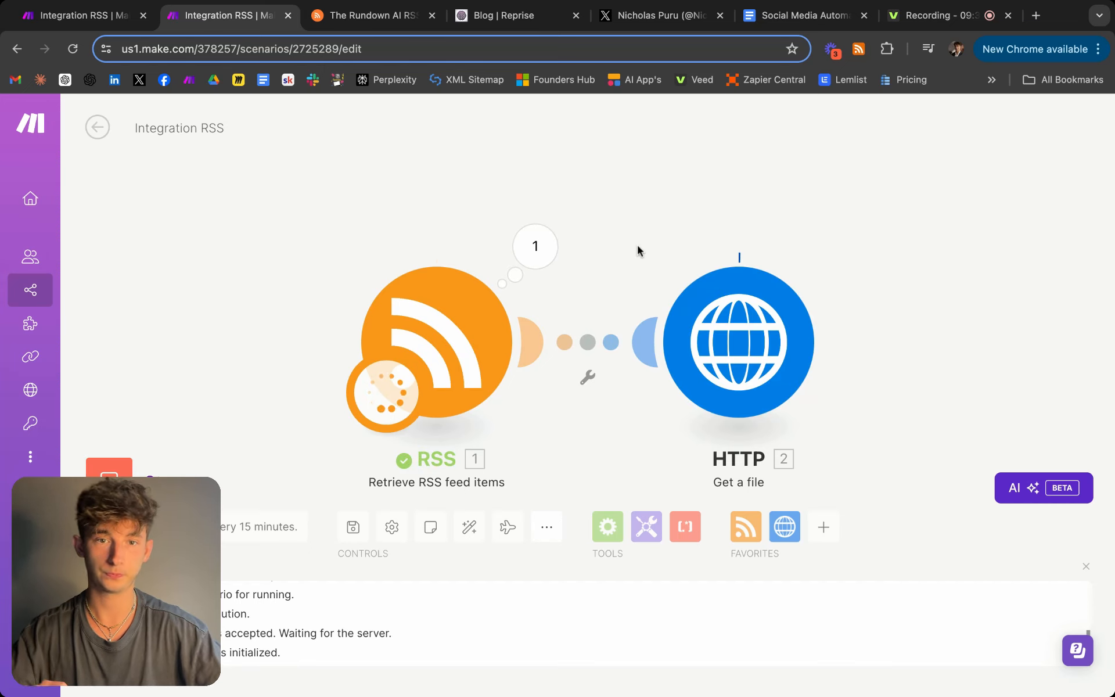
pyautogui.click(789, 213)
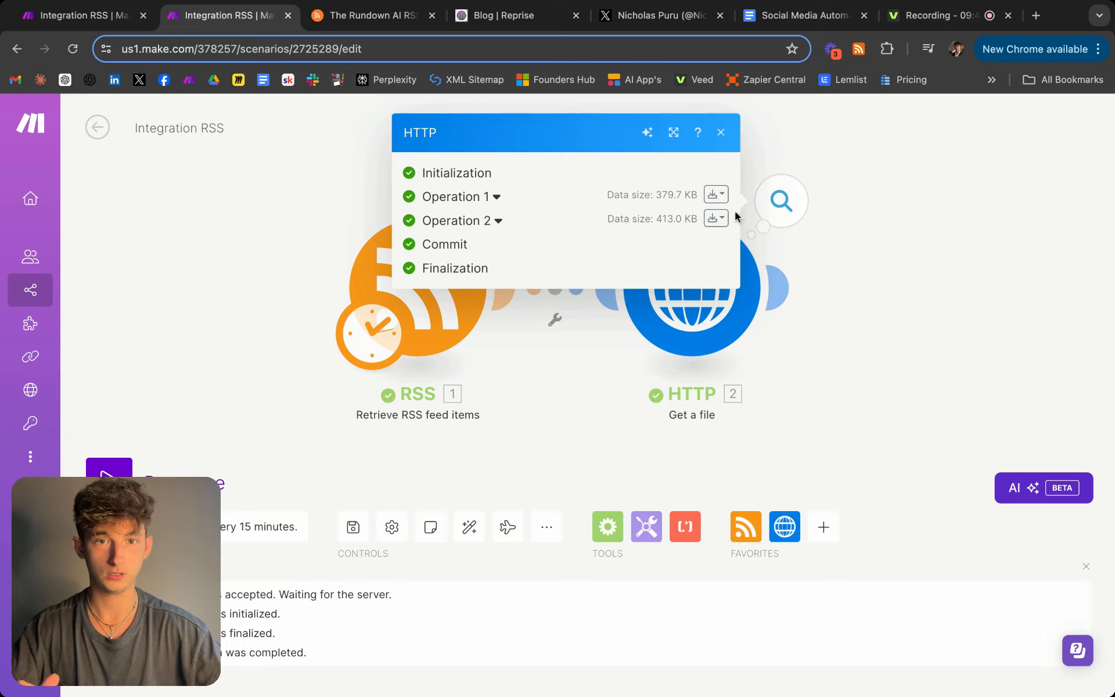
pyautogui.click(496, 198)
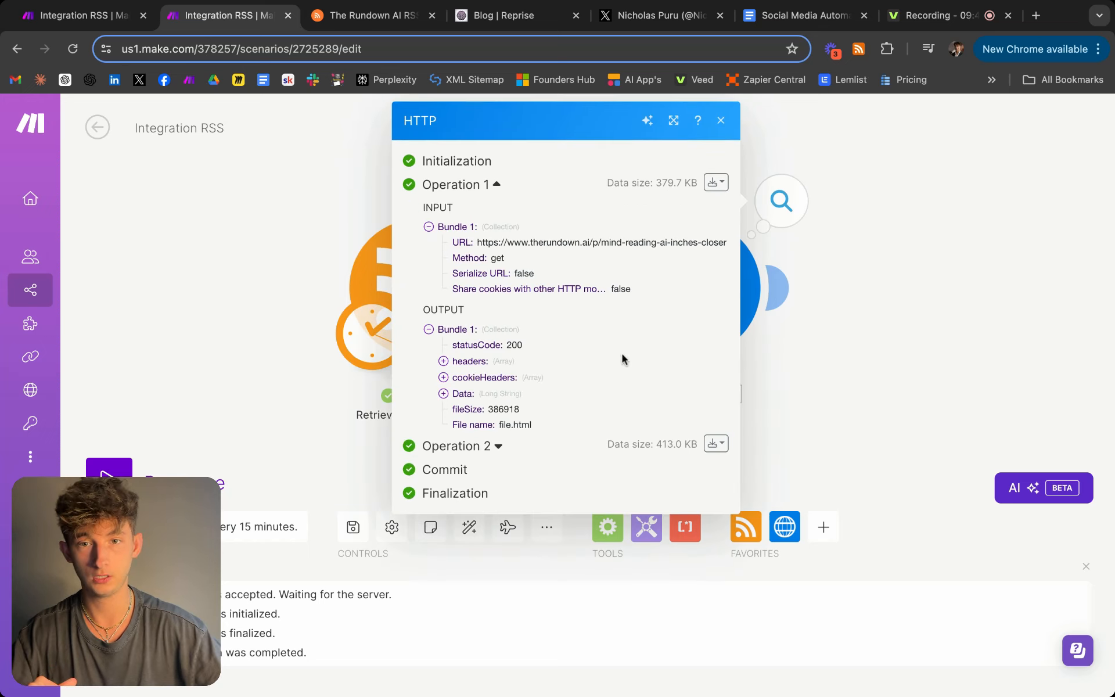
pyautogui.click(444, 394)
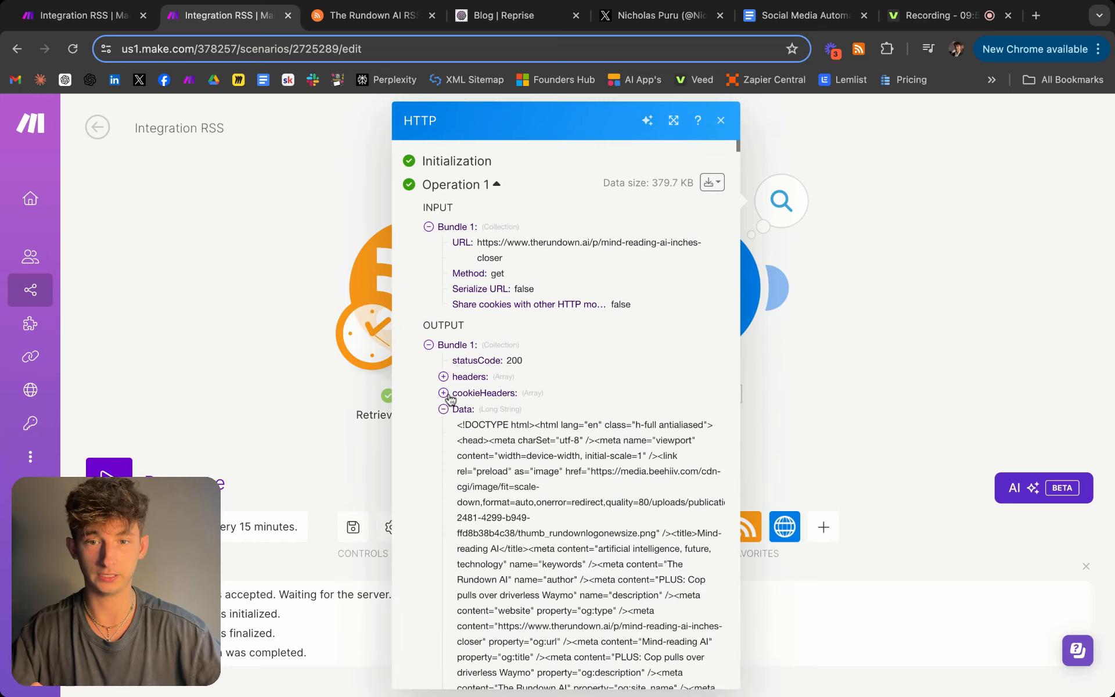
pyautogui.scroll(-10, 587, 458)
pyautogui.scroll(-20, 588, 462)
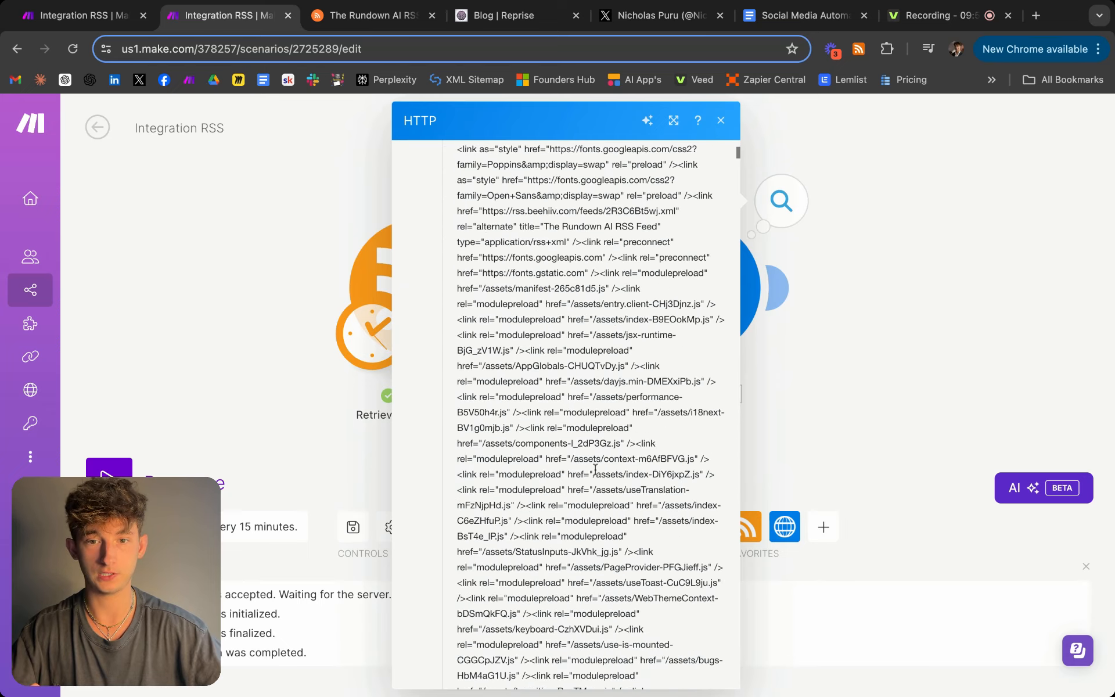
pyautogui.scroll(-15, 586, 461)
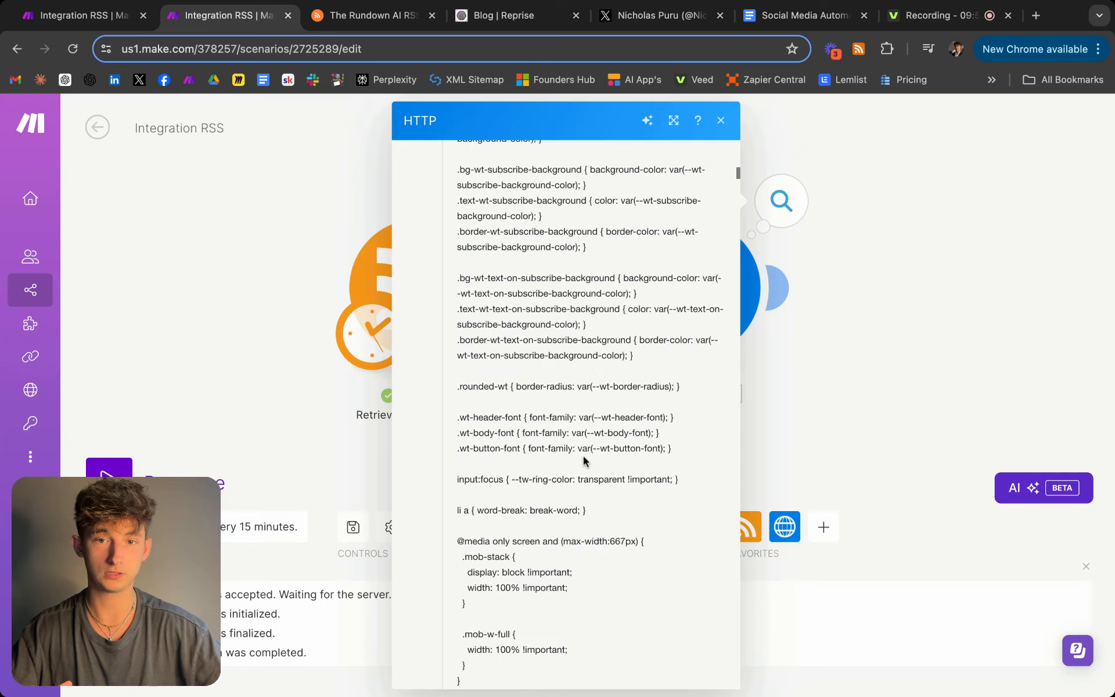
pyautogui.click(838, 364)
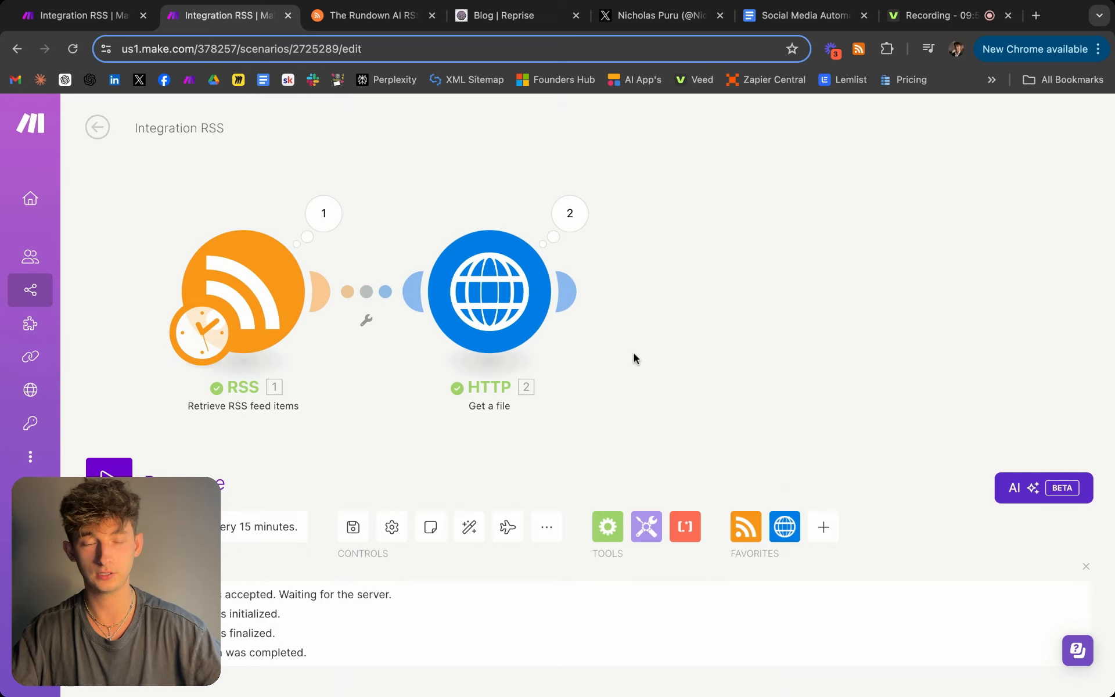
# Add a Text parser HTML to text module after the HTTP module.
pyautogui.click(566, 291)
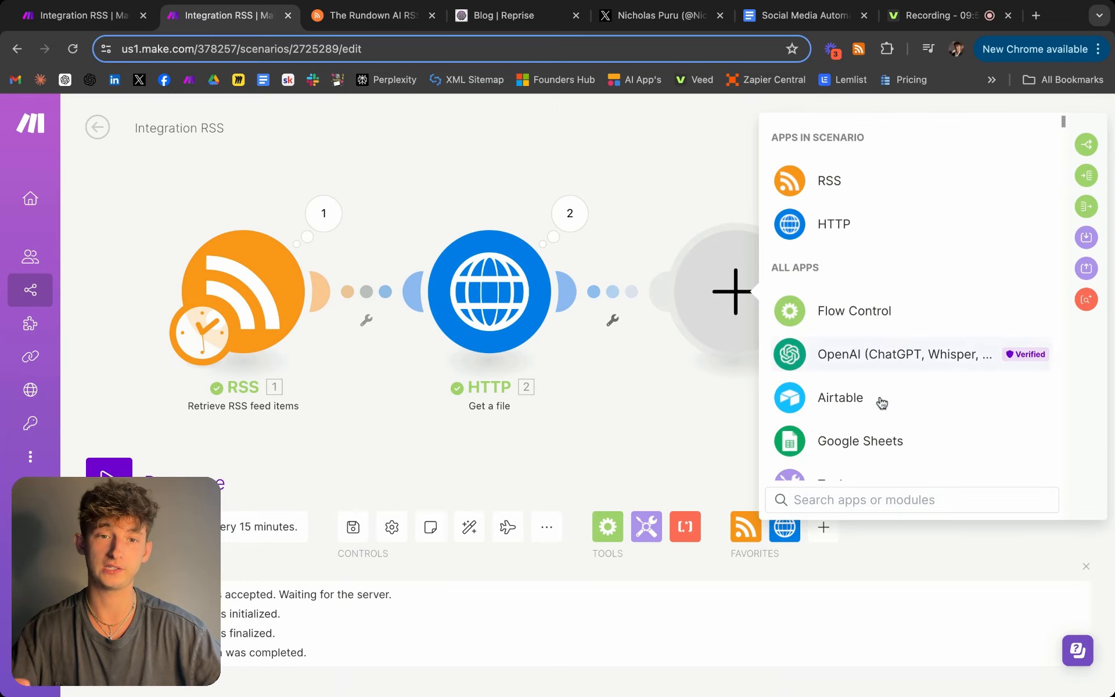
pyautogui.click(692, 525)
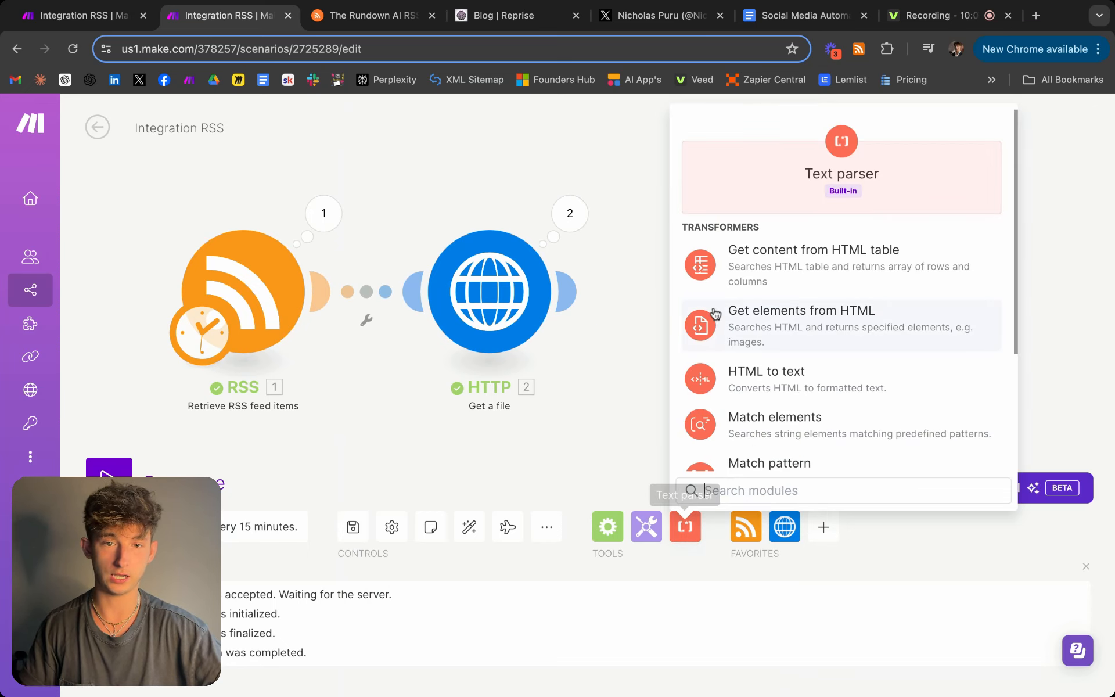
pyautogui.click(794, 395)
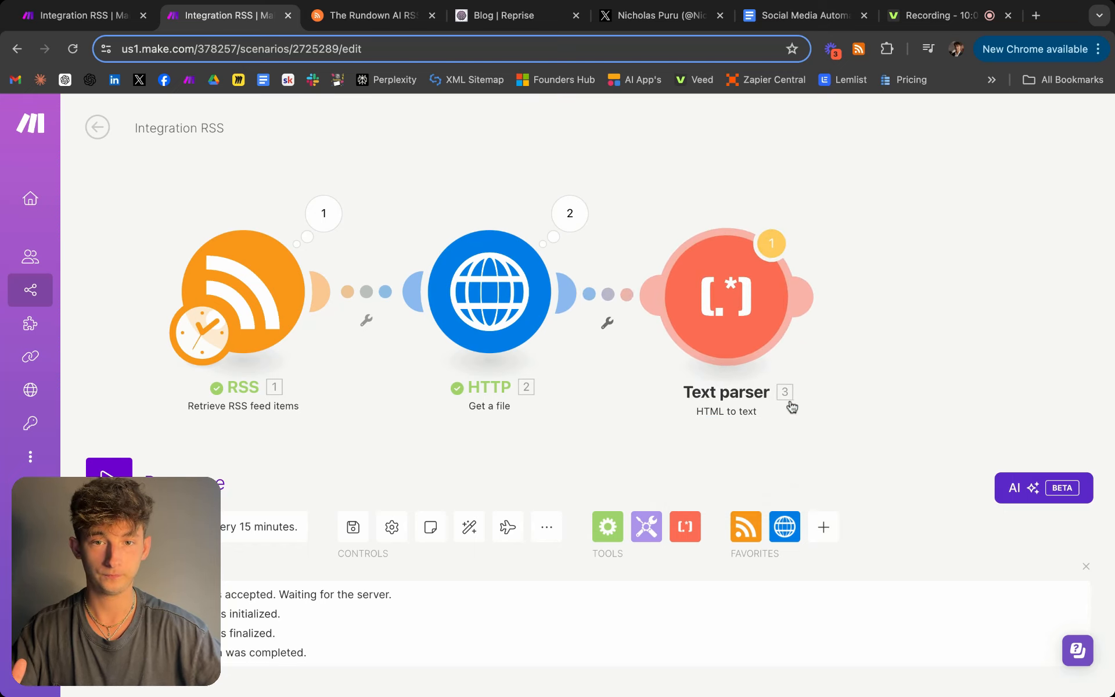
# Map the HTTP module's Data into the Text parser's HTML field and save the module settings.
pyautogui.click(720, 305)
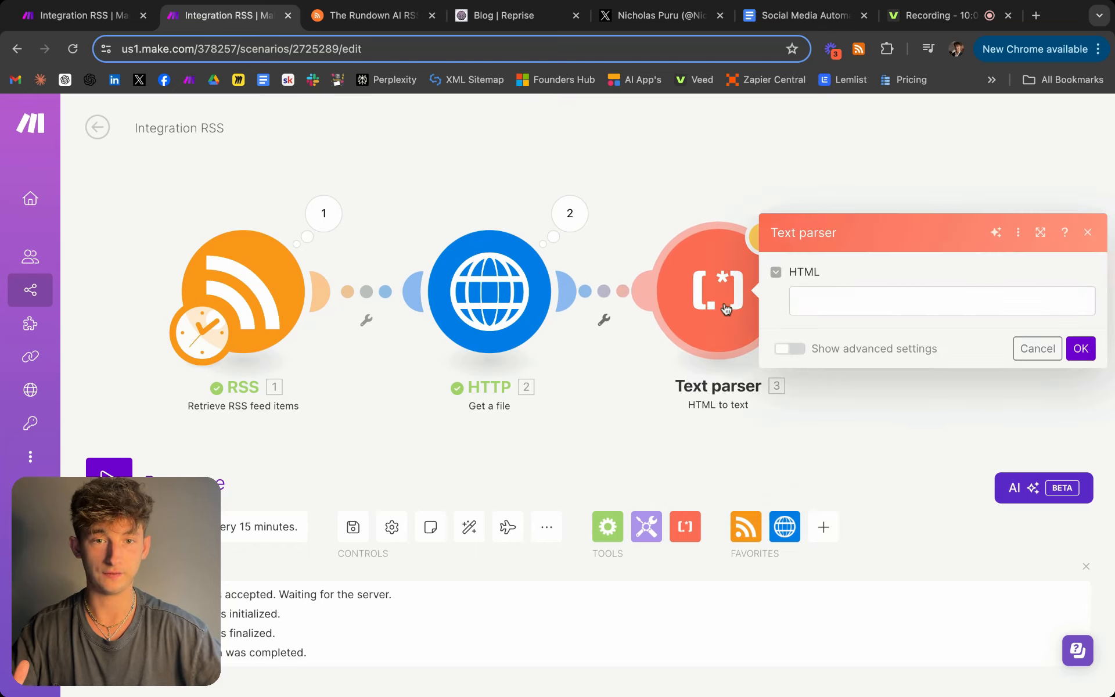
pyautogui.click(806, 303)
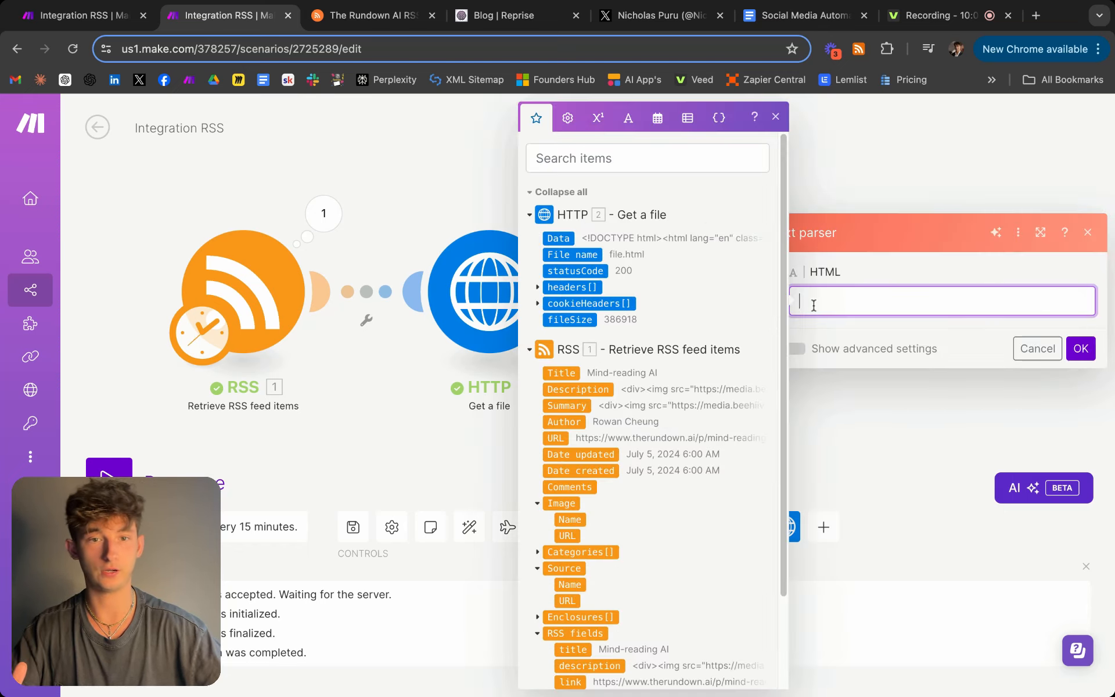
pyautogui.click(560, 239)
pyautogui.click(1081, 349)
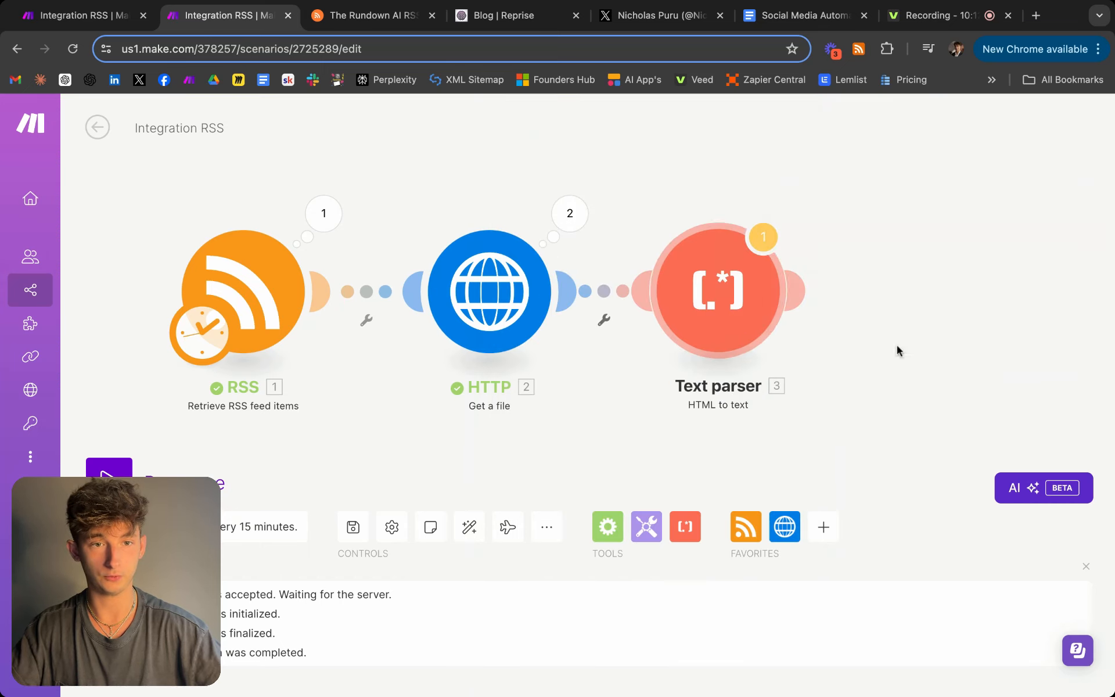
# Run the scenario despite the transformer warning and examine the Text output of the Text parser's first operation.
pyautogui.click(138, 475)
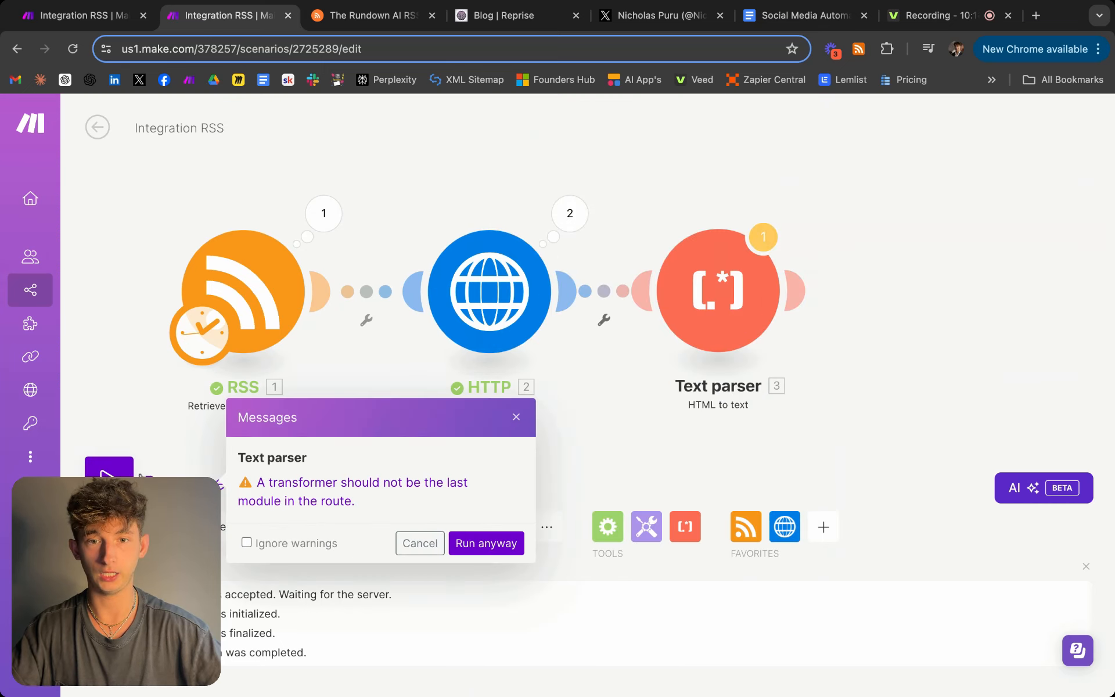
pyautogui.click(481, 544)
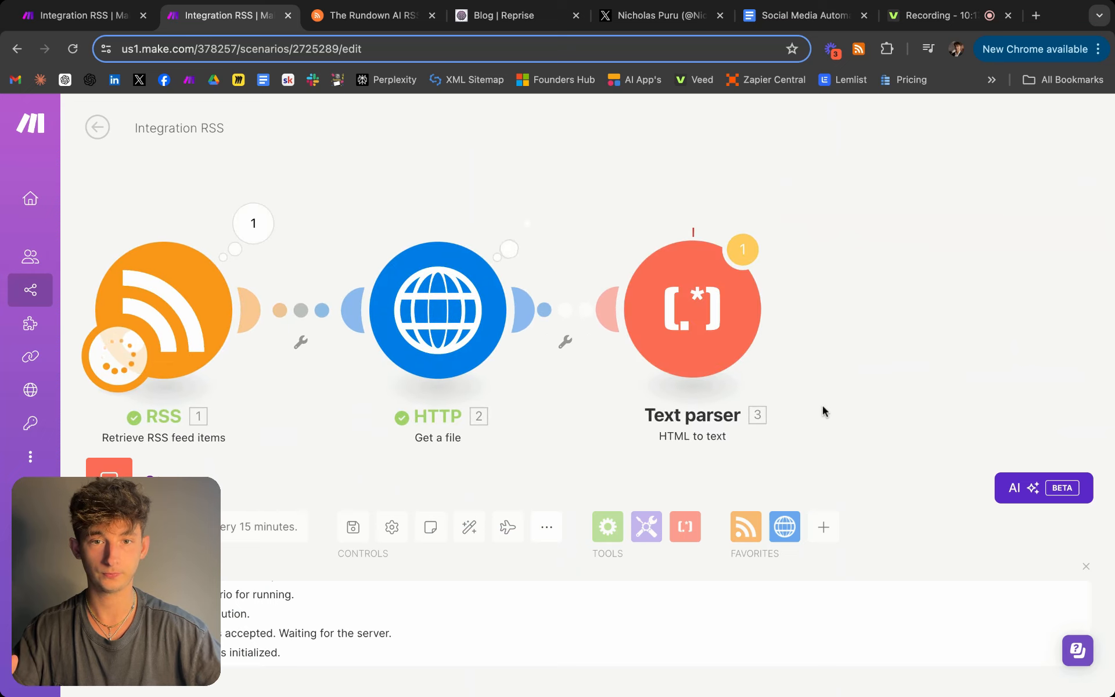
pyautogui.click(760, 258)
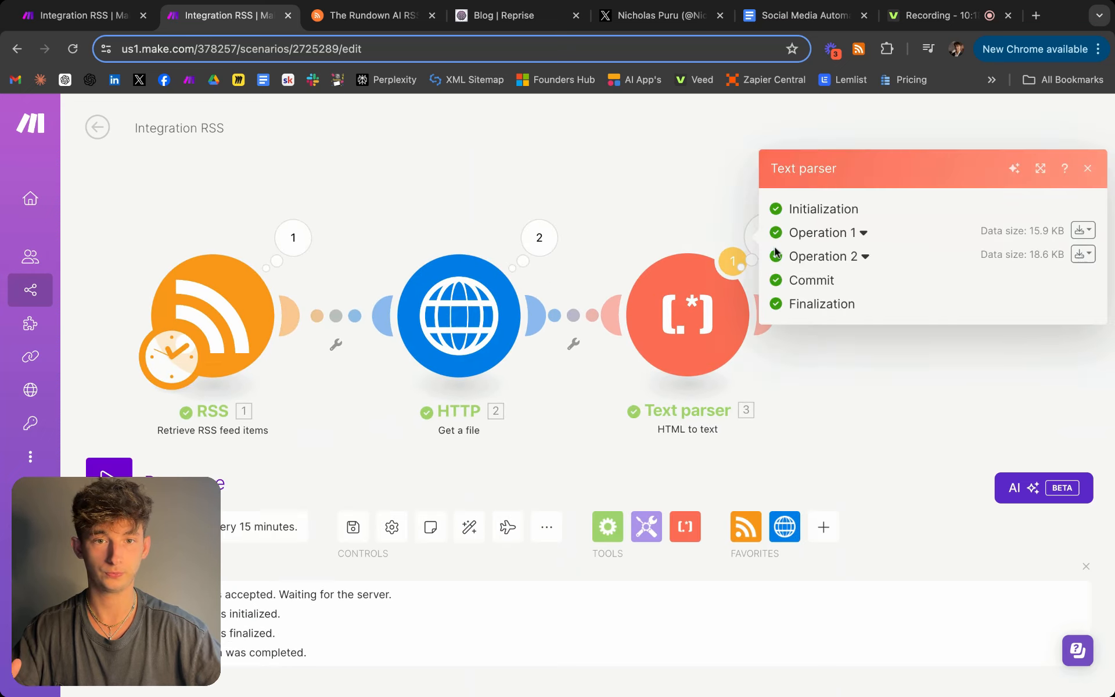
pyautogui.click(862, 234)
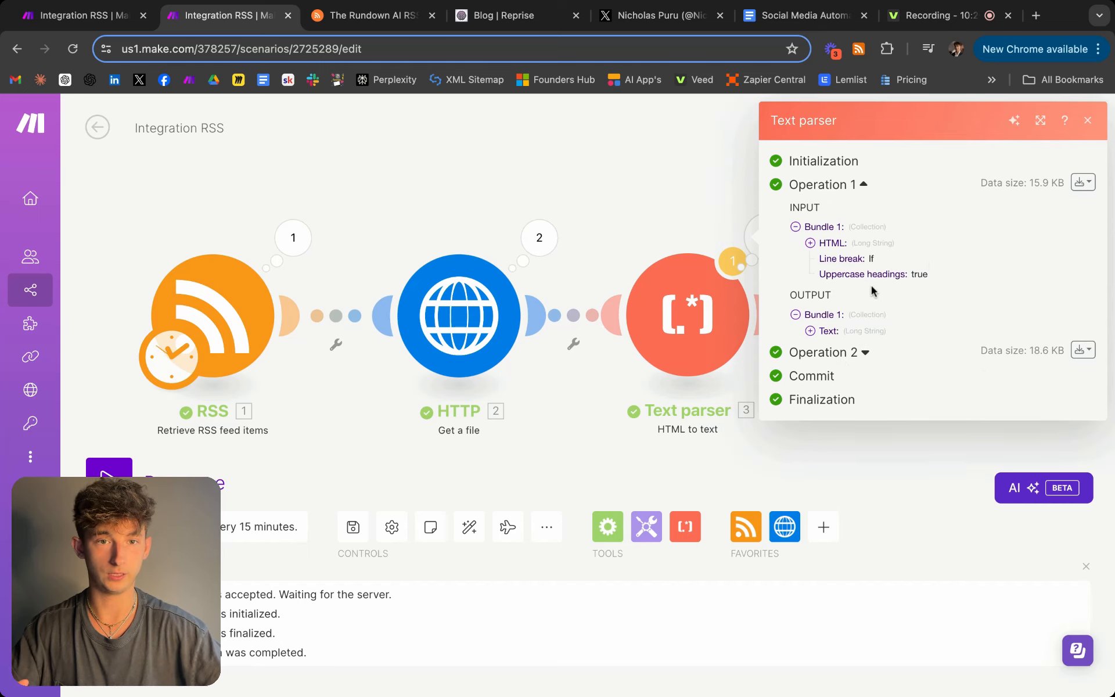
pyautogui.click(809, 332)
pyautogui.scroll(-5, 906, 373)
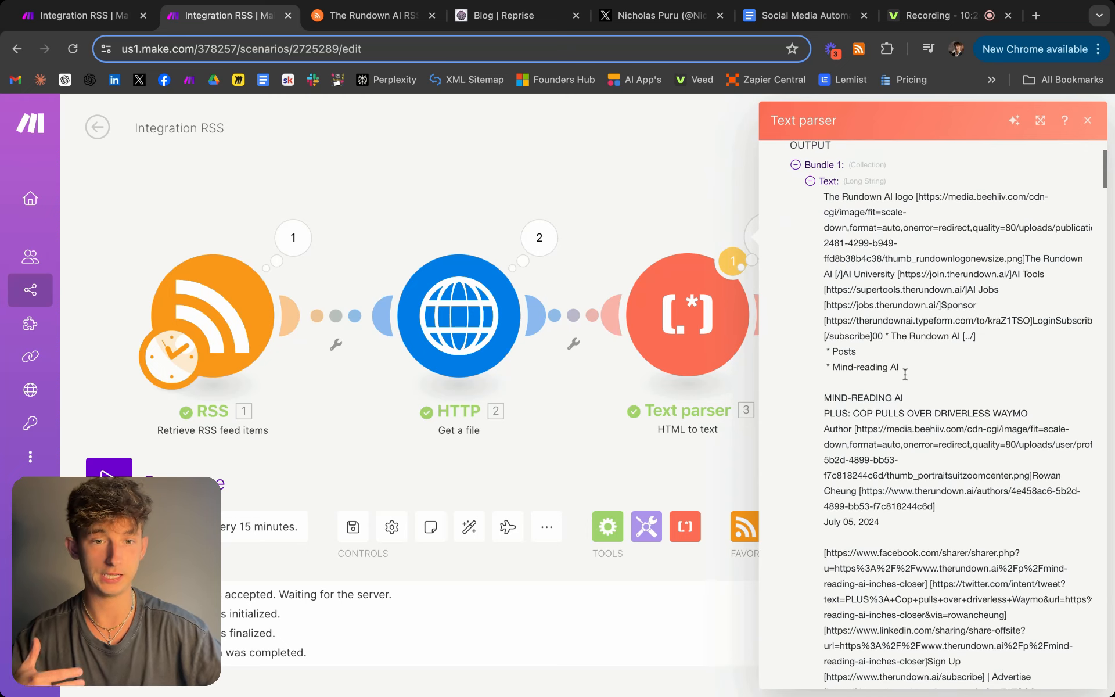
# Read through the converted newsletter text in the Text parser output, from the introduction to the AI training section.
pyautogui.scroll(-10, 905, 374)
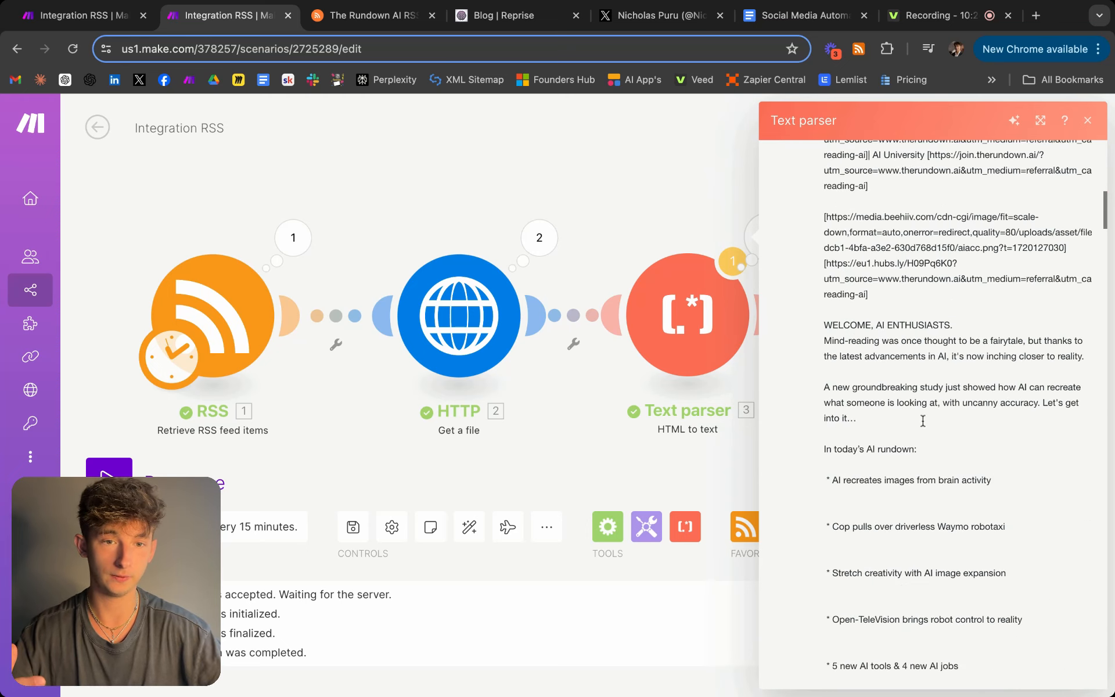
pyautogui.scroll(-10, 923, 421)
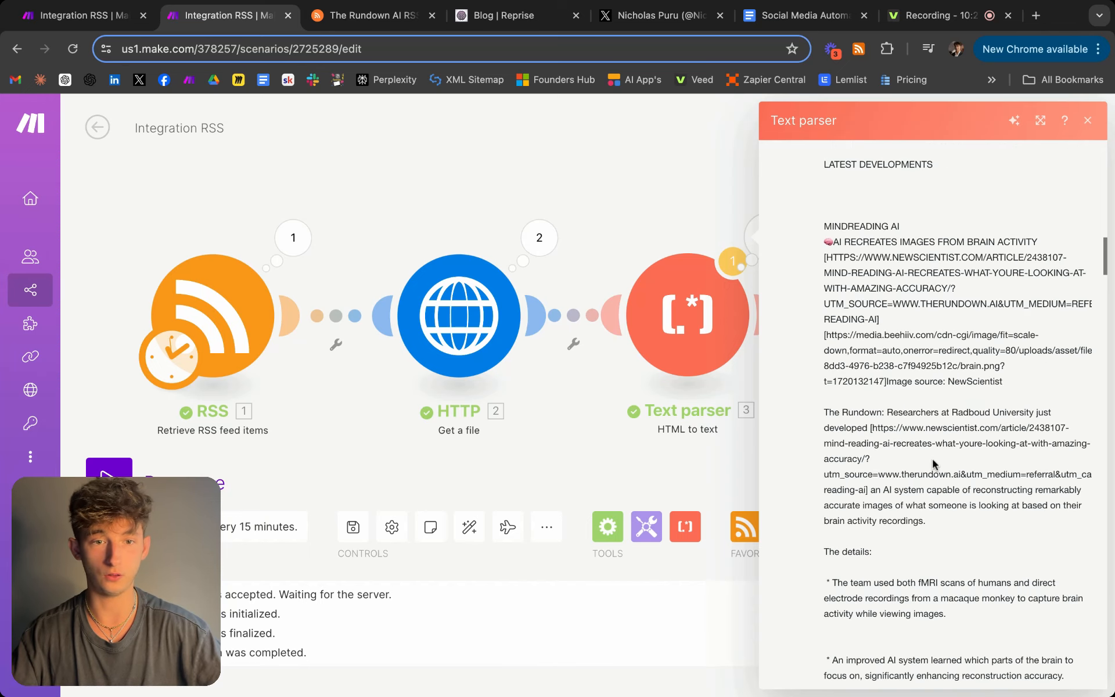
pyautogui.scroll(-10, 934, 463)
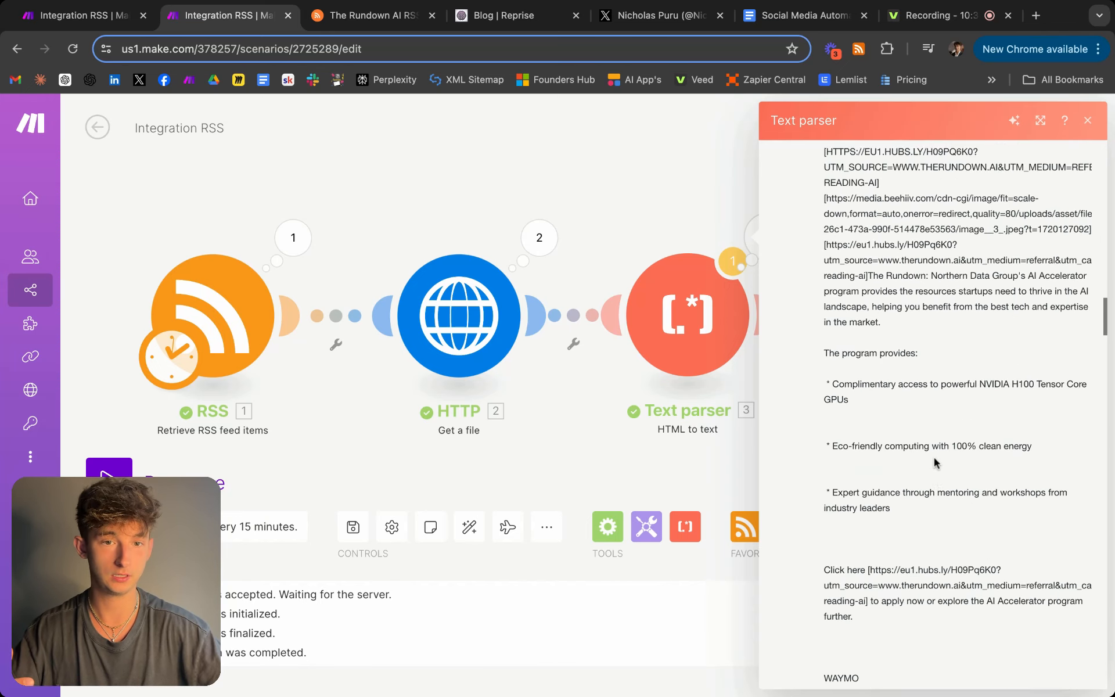
pyautogui.scroll(-1, 934, 463)
pyautogui.scroll(-10, 877, 244)
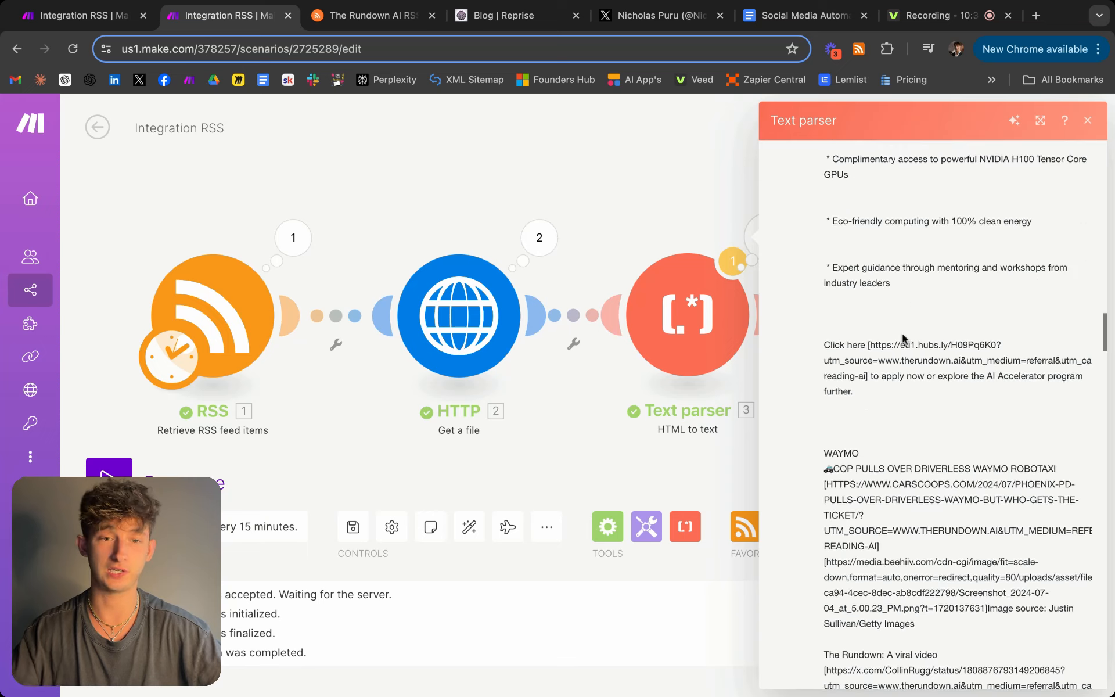
pyautogui.scroll(-8, 886, 412)
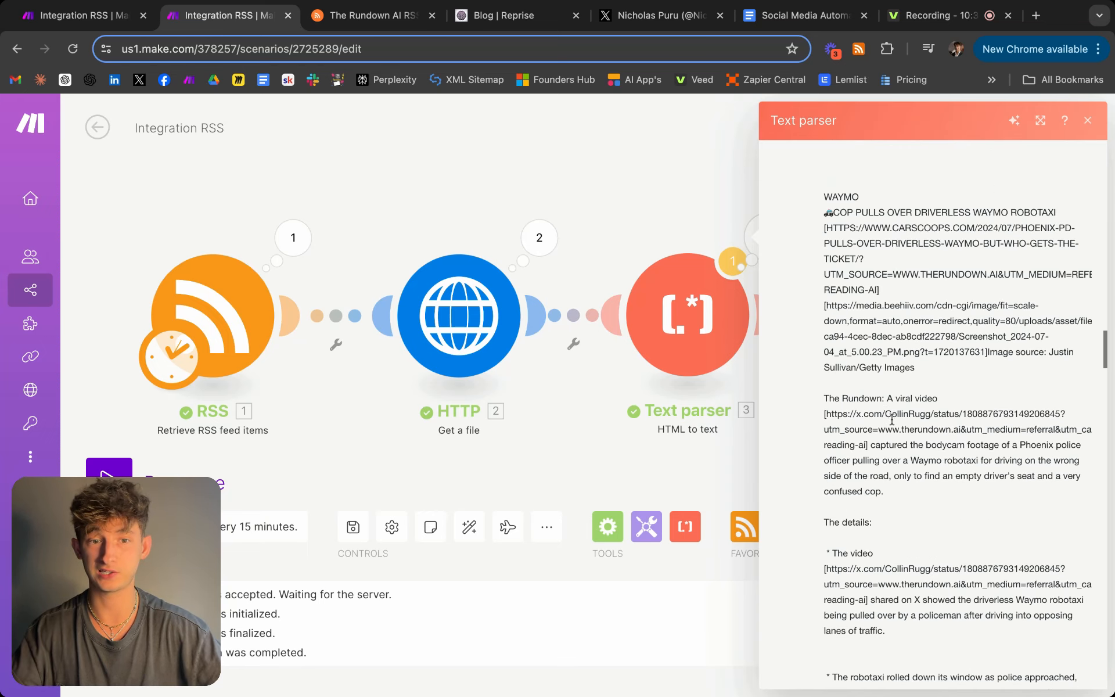
pyautogui.scroll(-15, 899, 425)
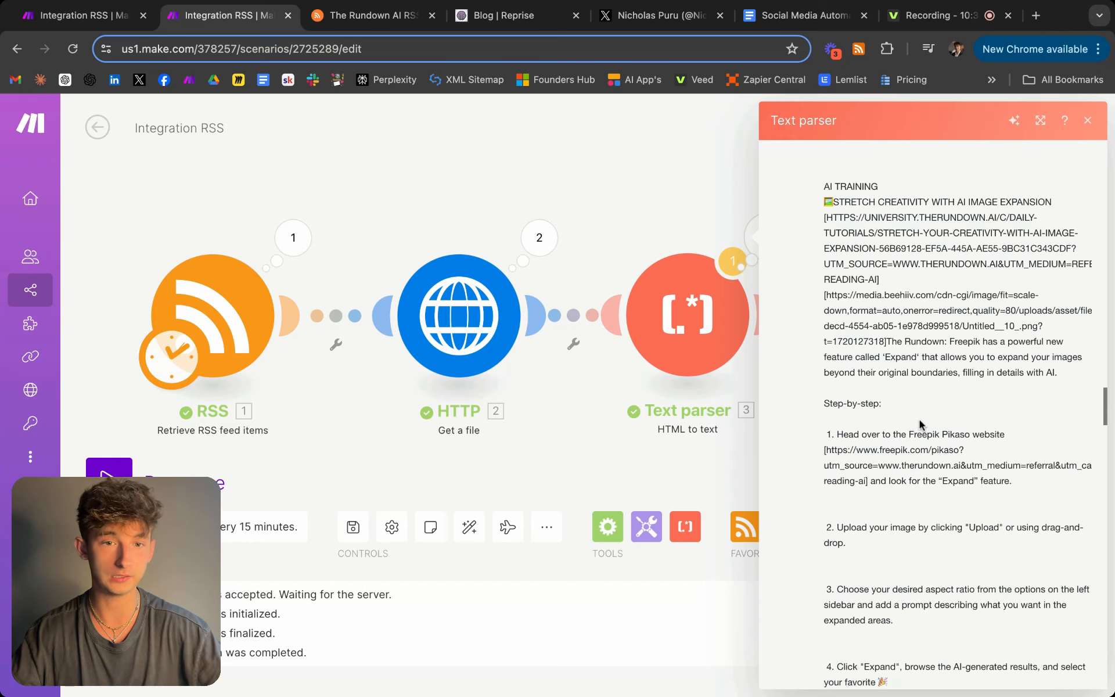
# Add an OpenAI Create a Completion (Prompt) module after the Text parser module.
pyautogui.moveTo(640, 451); pyautogui.dragTo(442, 418)
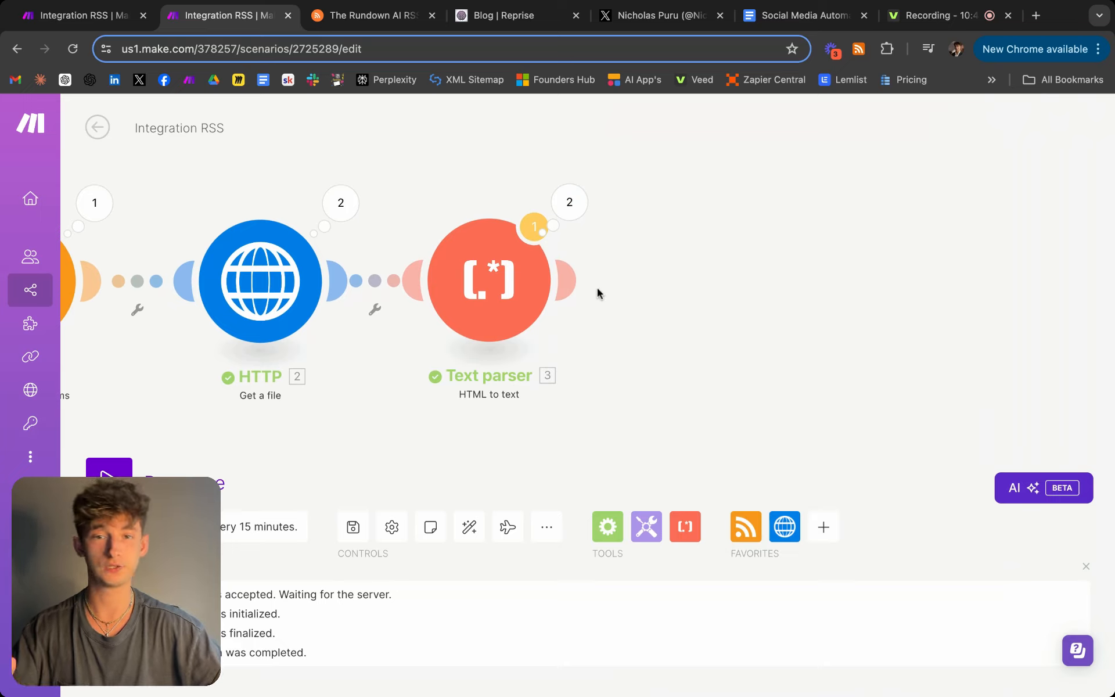
pyautogui.moveTo(580, 280)
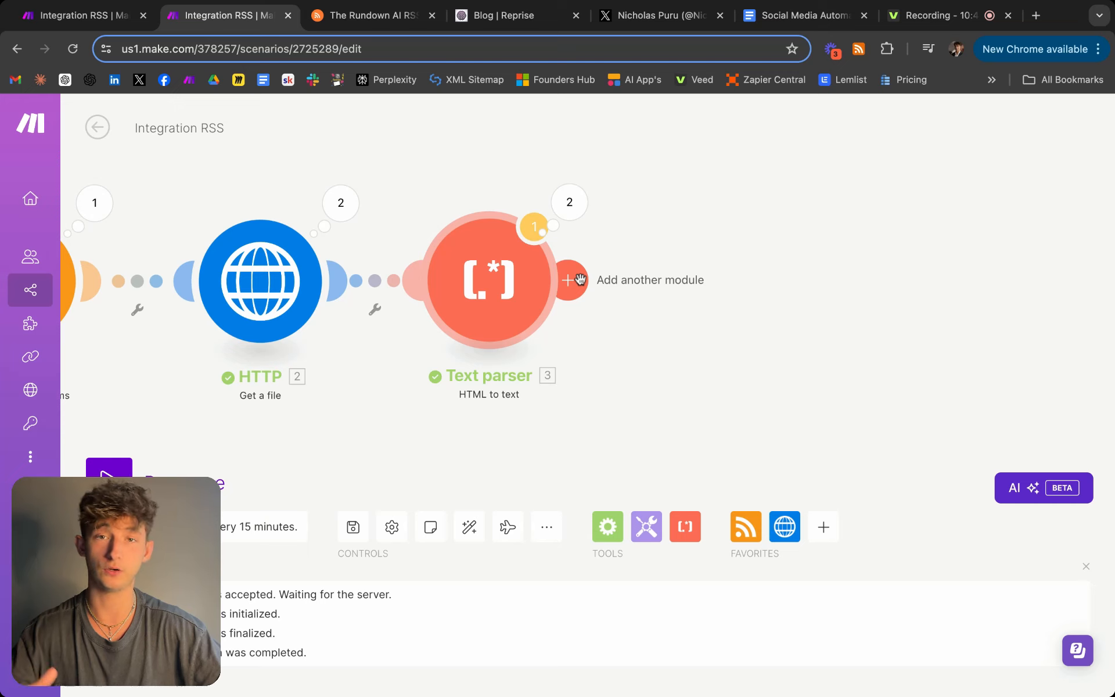
pyautogui.click(580, 280)
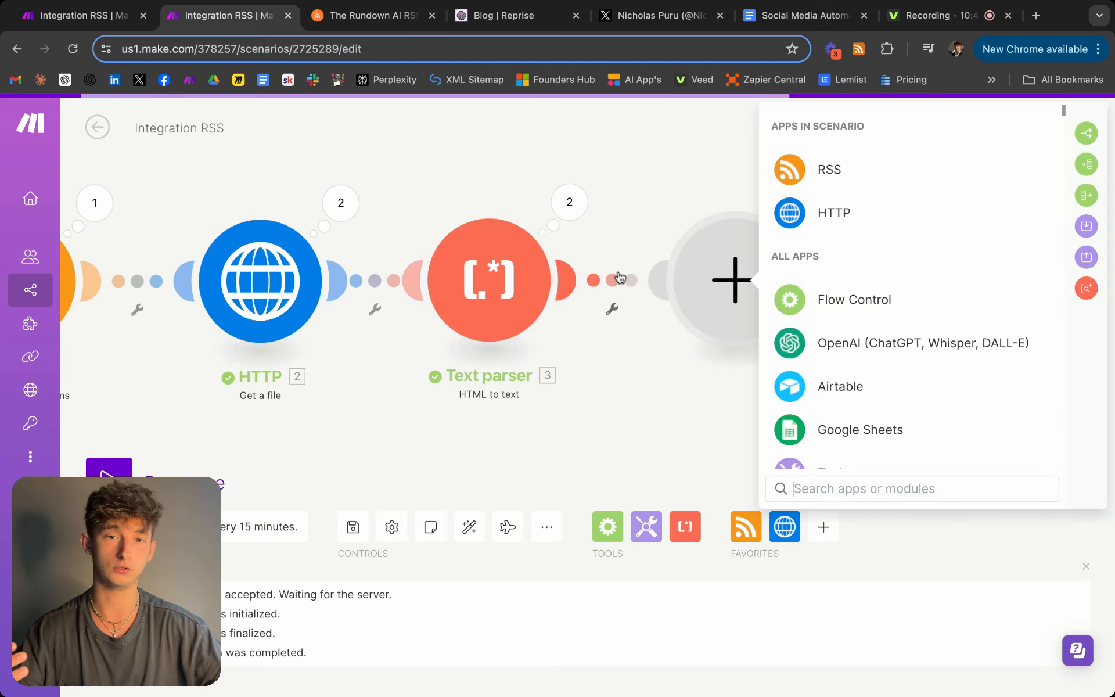
pyautogui.click(877, 352)
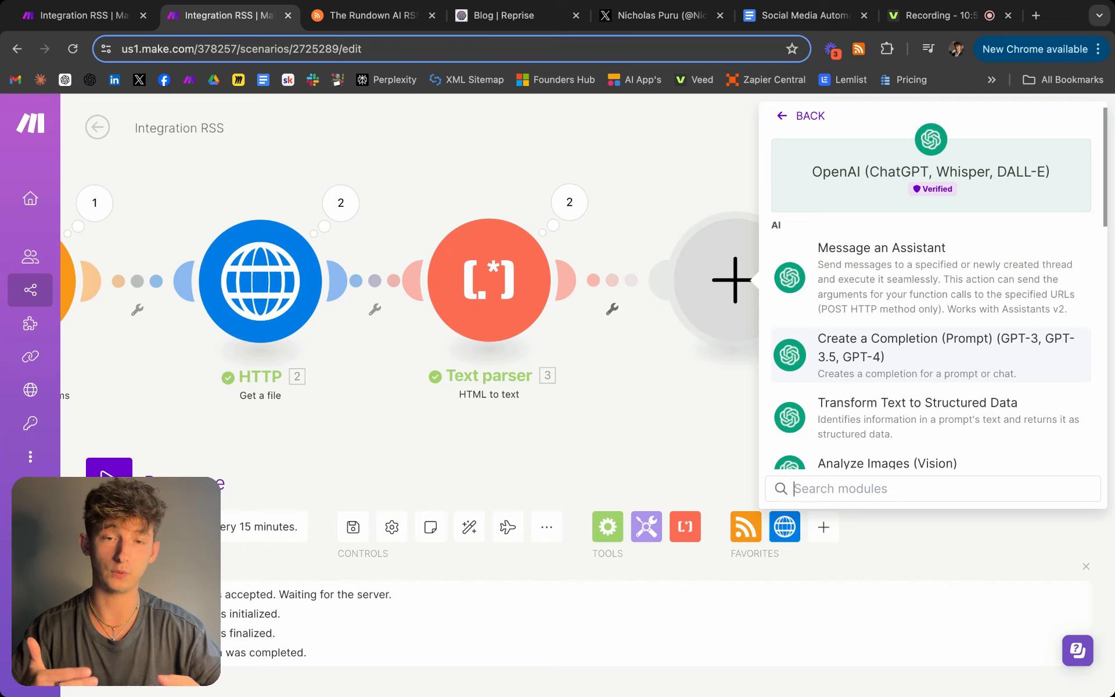
pyautogui.click(876, 364)
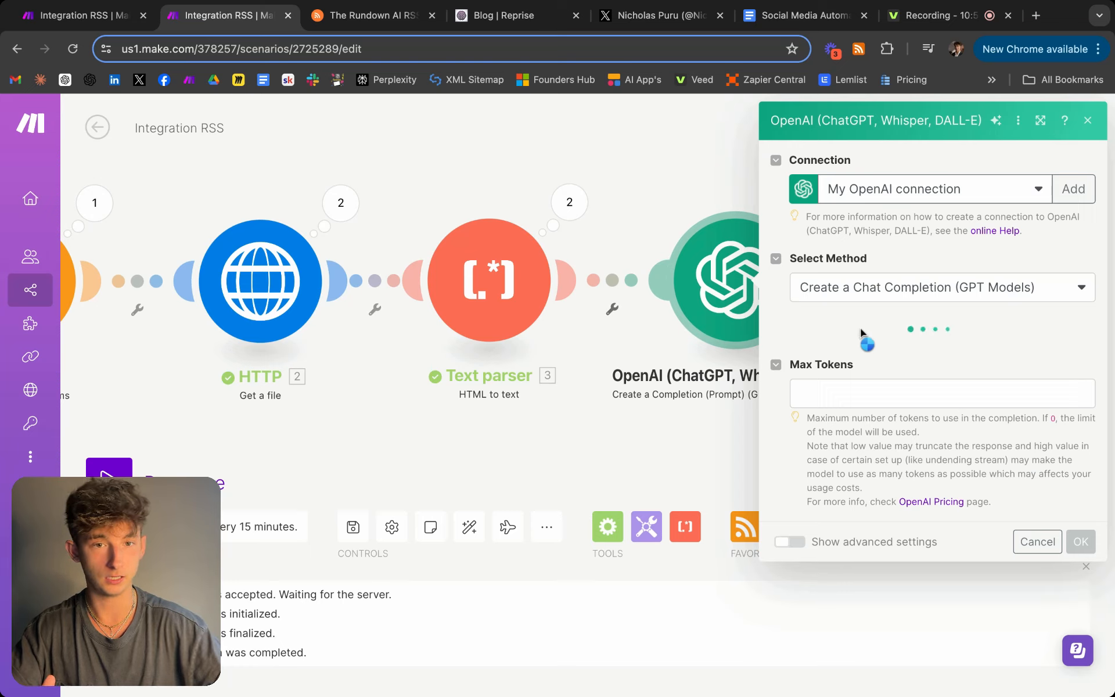
# Keep the Create a Chat Completion (GPT Models) method and choose gpt-4o (system) as the OpenAI module's model.
pyautogui.click(828, 297)
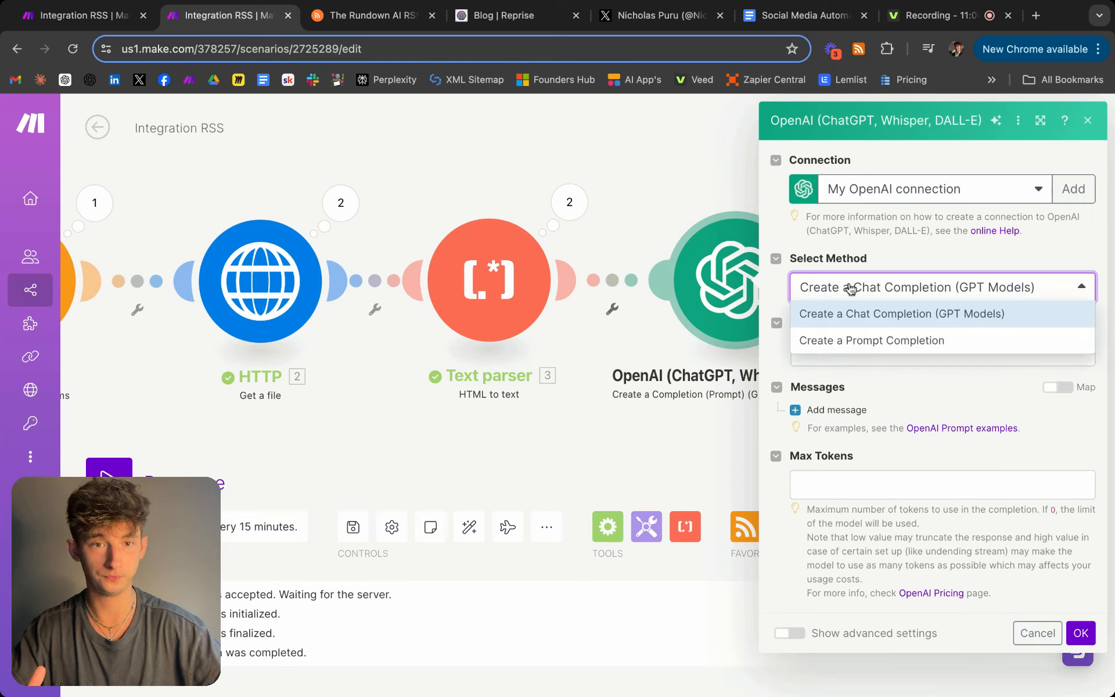
pyautogui.click(851, 289)
pyautogui.click(875, 353)
pyautogui.click(859, 424)
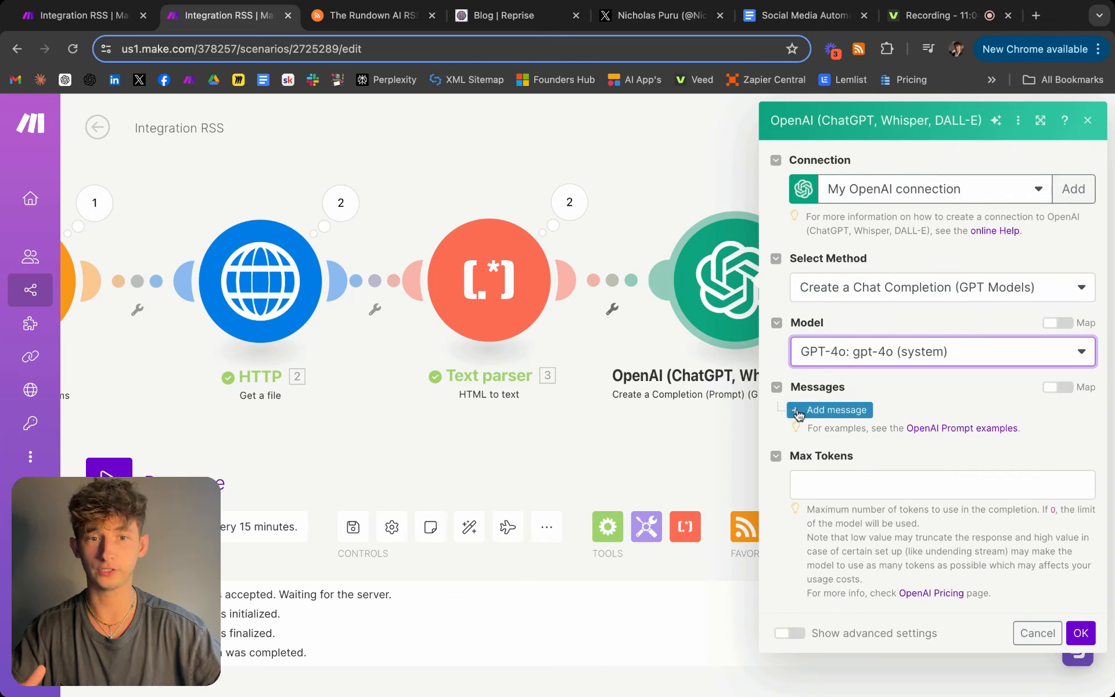
# Examine the GPT models available for the OpenAI module, keeping gpt-4o selected.
pyautogui.click(859, 352)
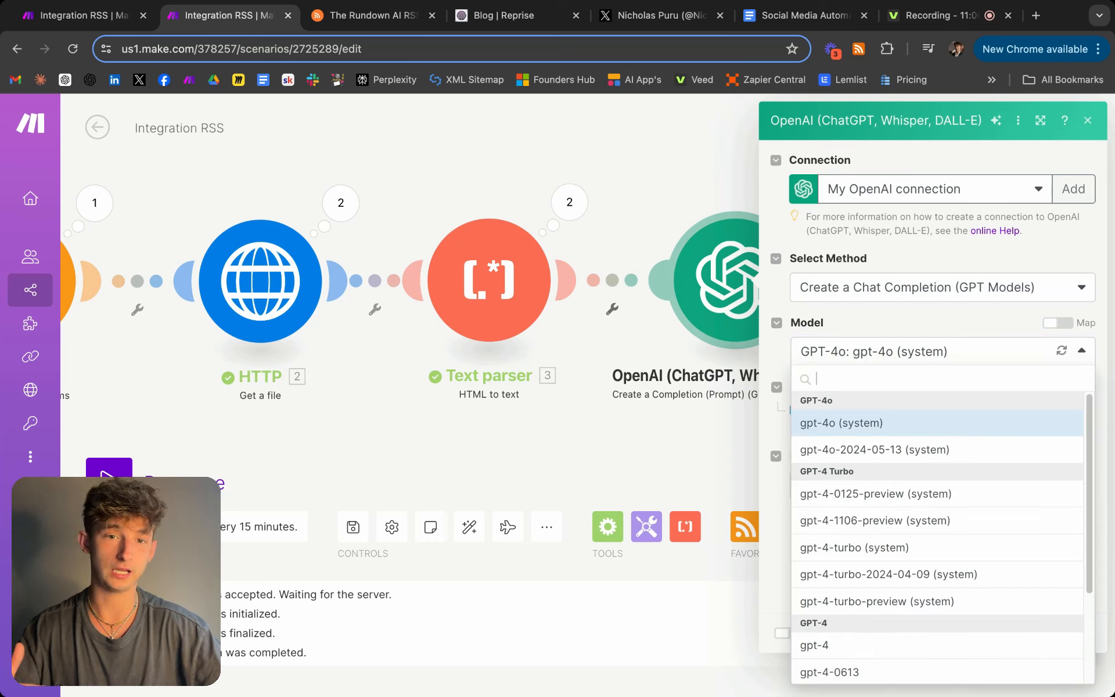
pyautogui.click(1080, 352)
pyautogui.click(1081, 351)
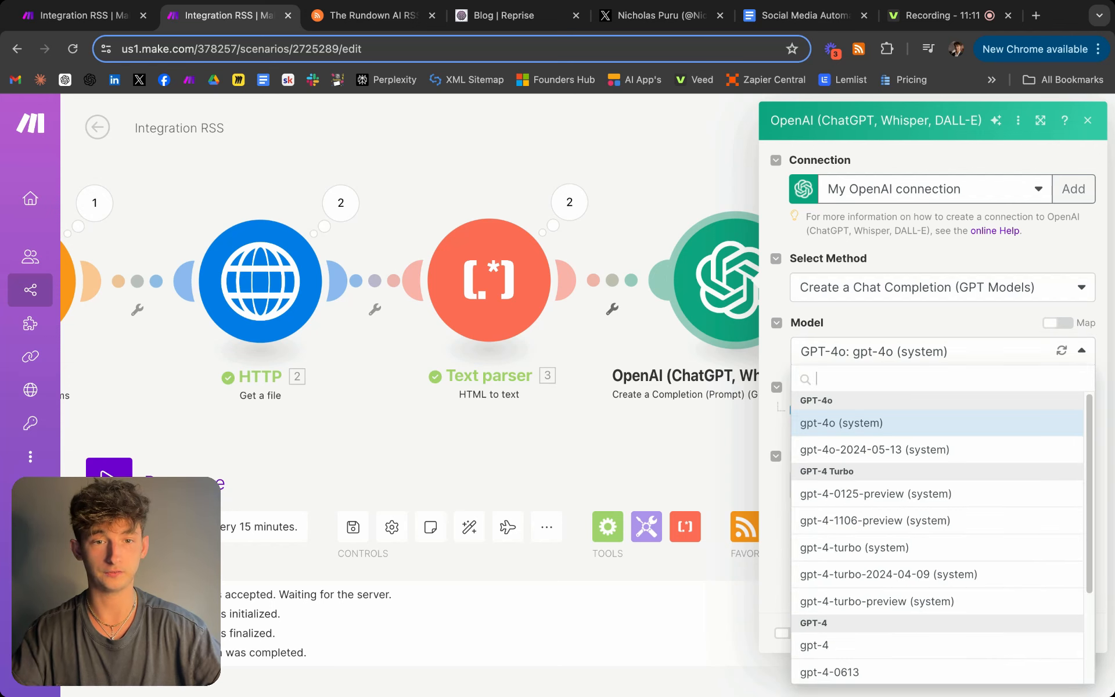
pyautogui.click(1080, 351)
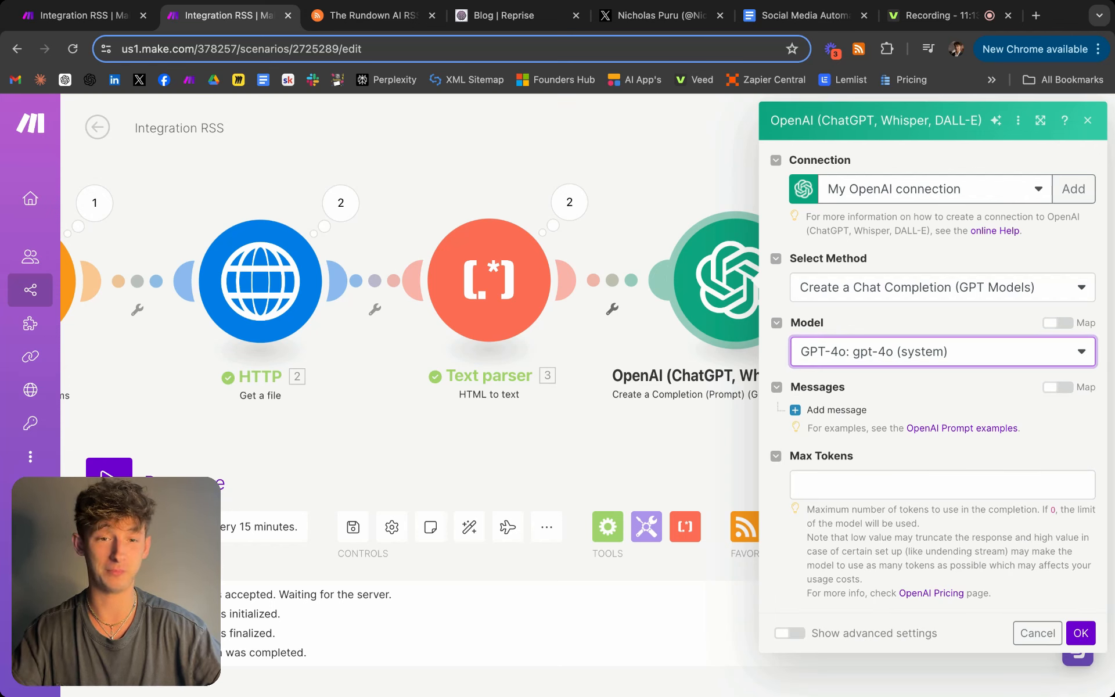
pyautogui.click(861, 361)
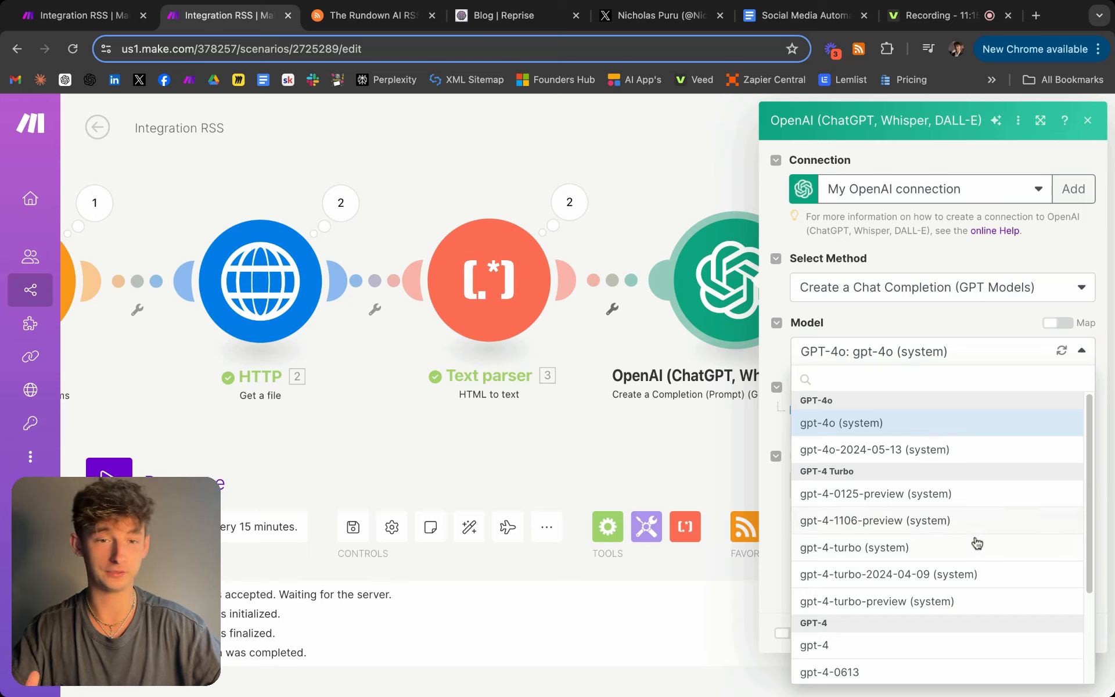
pyautogui.scroll(-5, 970, 541)
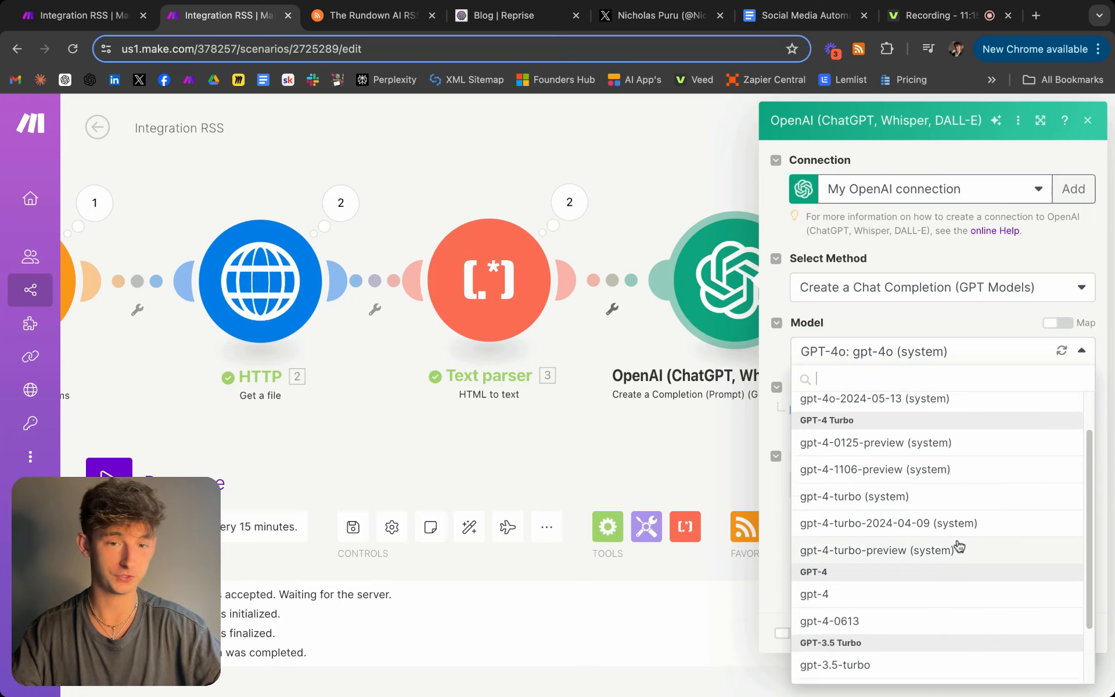
pyautogui.scroll(5, 922, 532)
pyautogui.click(875, 358)
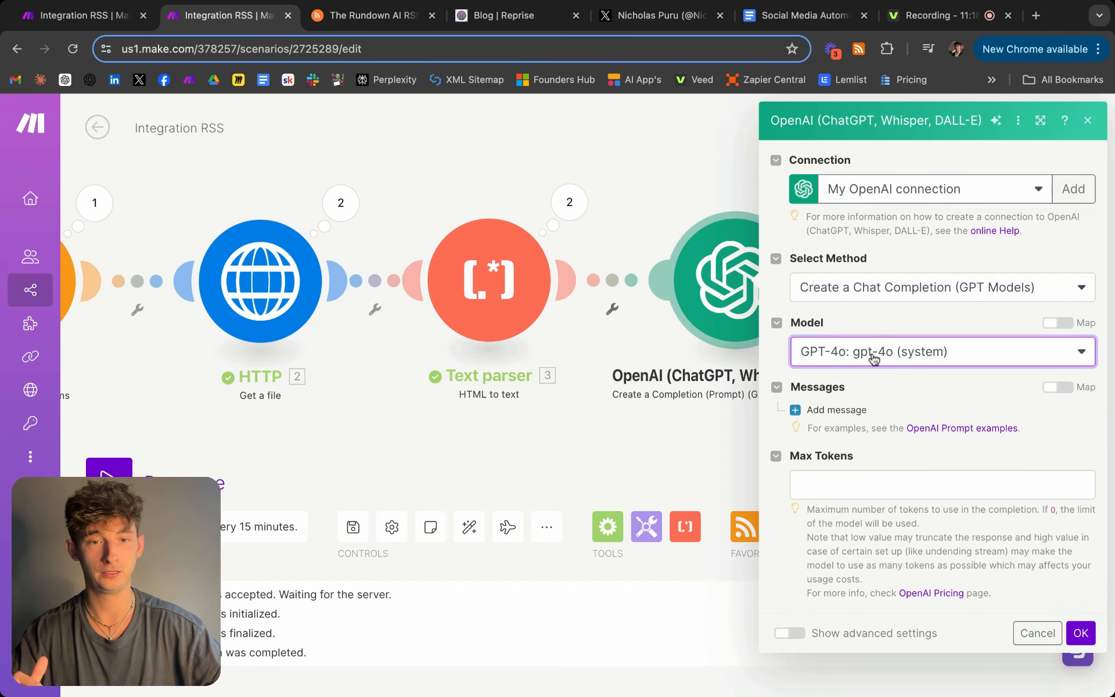
# Add a first message to the OpenAI module and set its role to System.
pyautogui.click(806, 410)
pyautogui.scroll(-2, 860, 416)
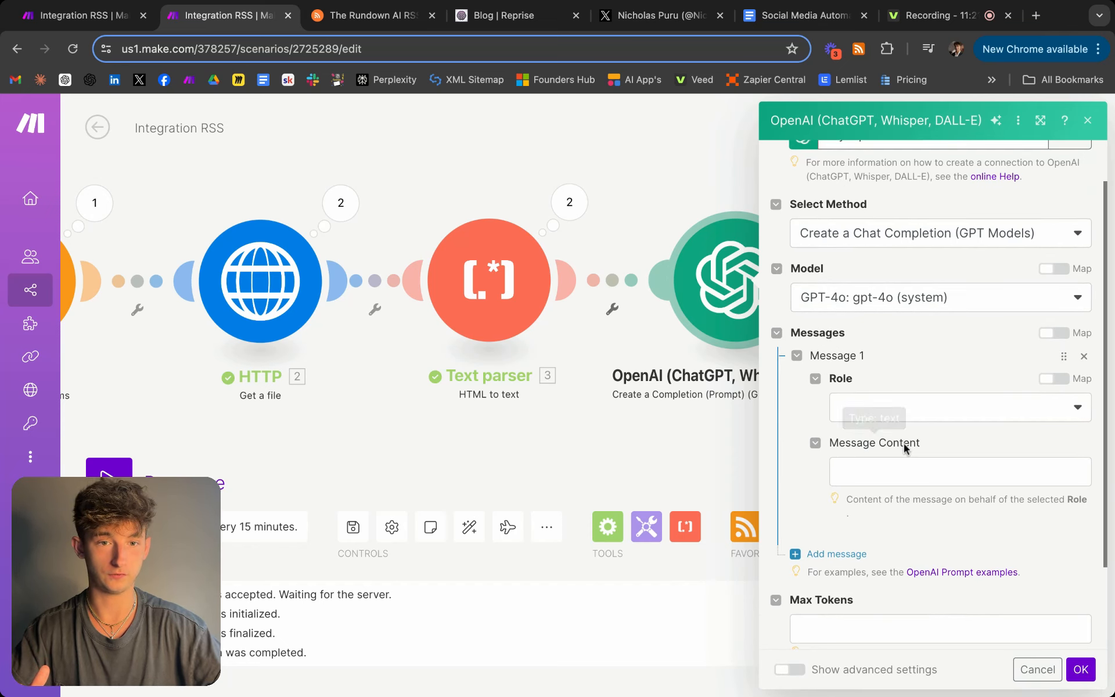
pyautogui.click(874, 420)
pyautogui.click(857, 440)
pyautogui.scroll(-1, 946, 440)
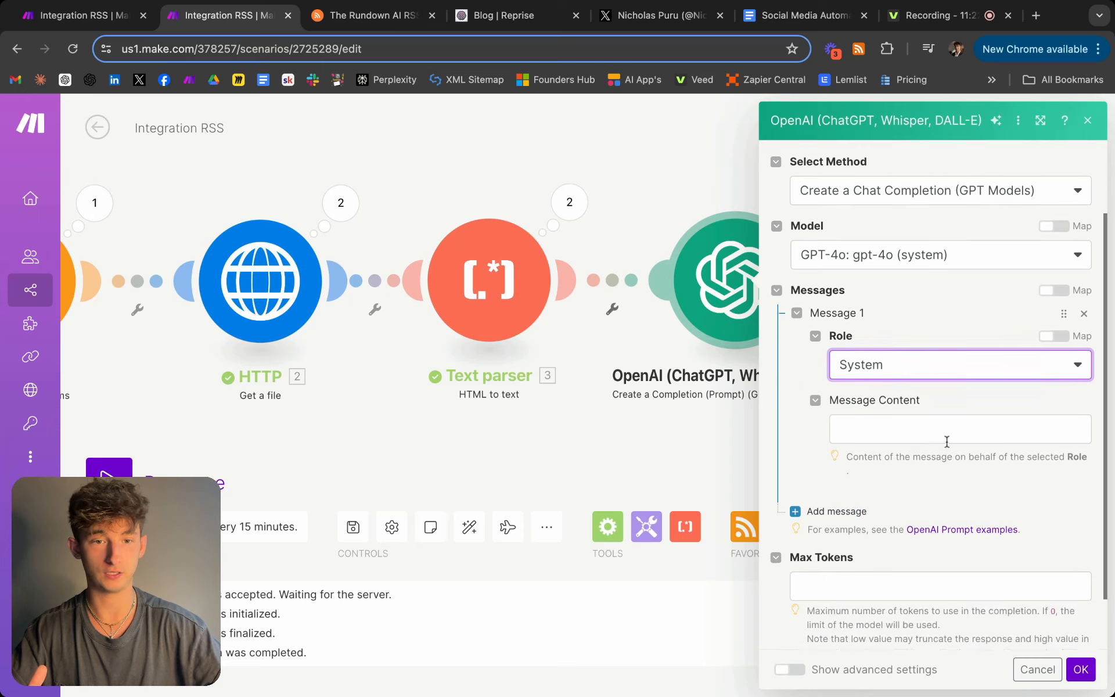
# Switch to the Social Media Automation Prompting document in Google Docs and read the caption guidelines and brand voice sections.
pyautogui.click(772, 19)
pyautogui.scroll(-3, 488, 395)
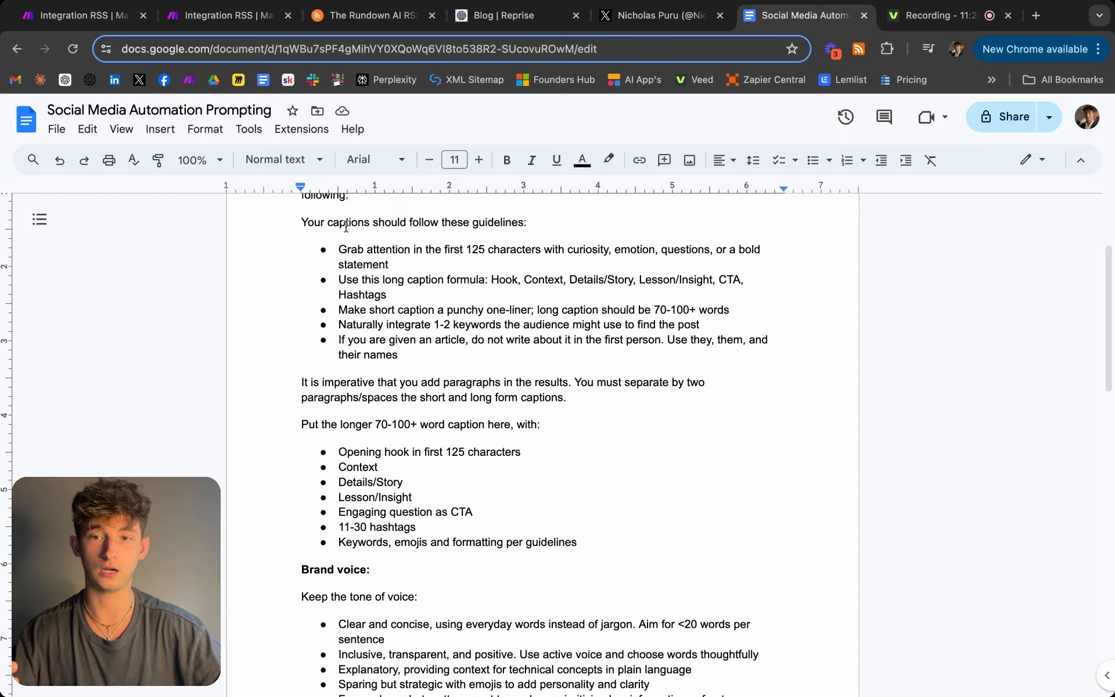
pyautogui.scroll(2, 340, 232)
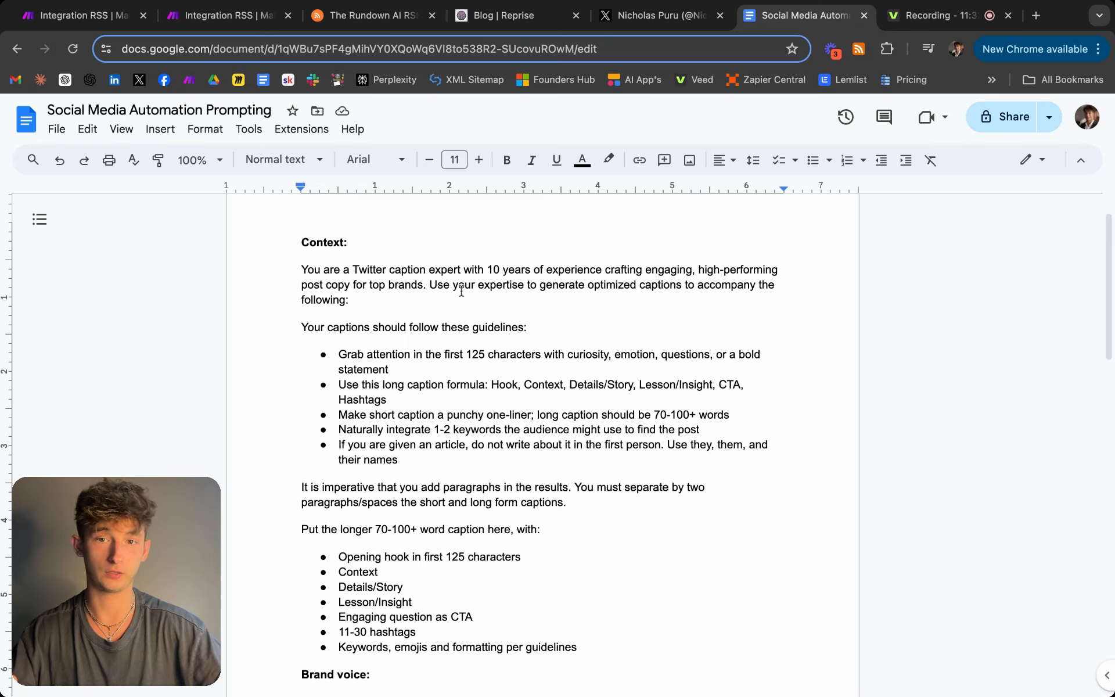
pyautogui.scroll(-1, 410, 392)
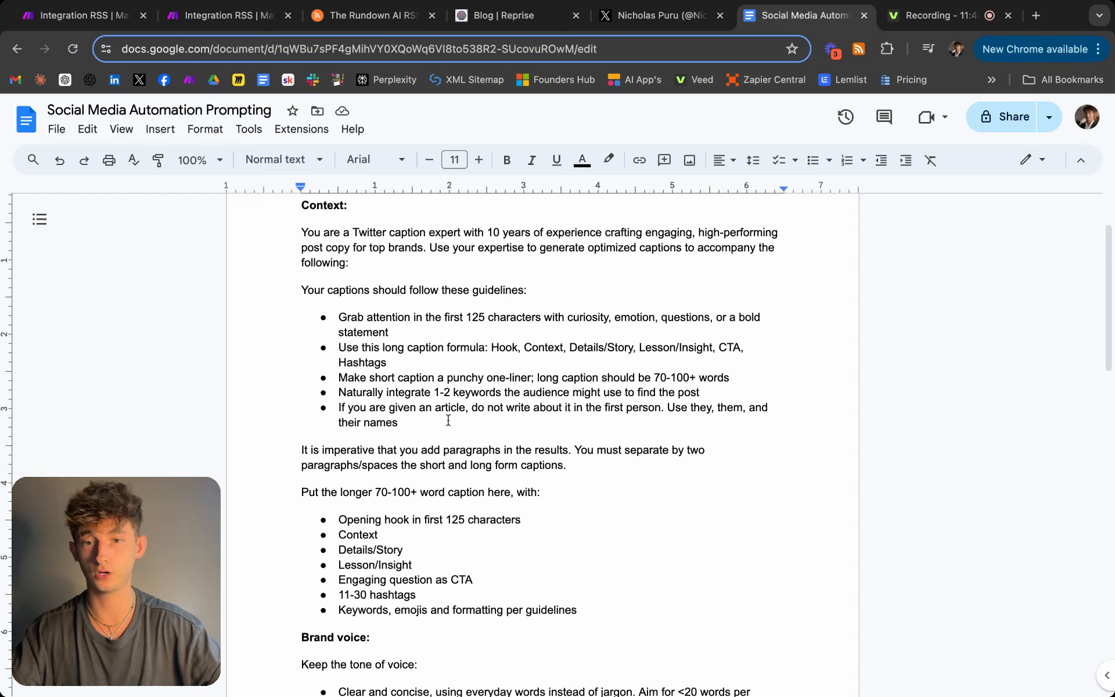
pyautogui.scroll(-5, 433, 424)
pyautogui.scroll(-3, 436, 424)
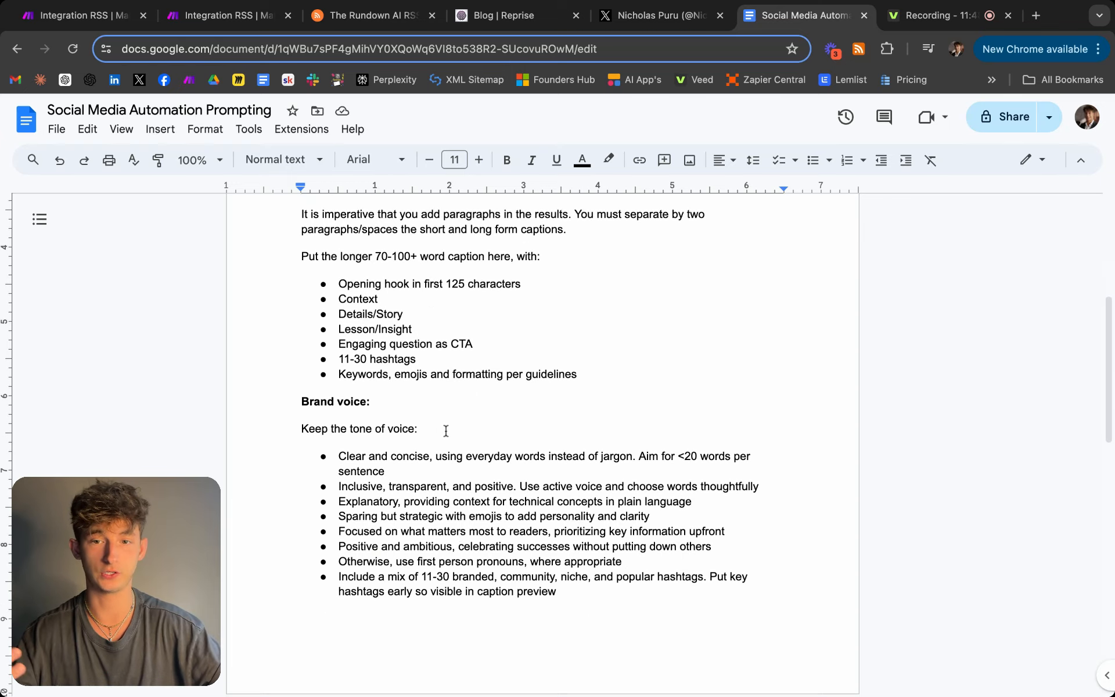
pyautogui.scroll(10, 459, 442)
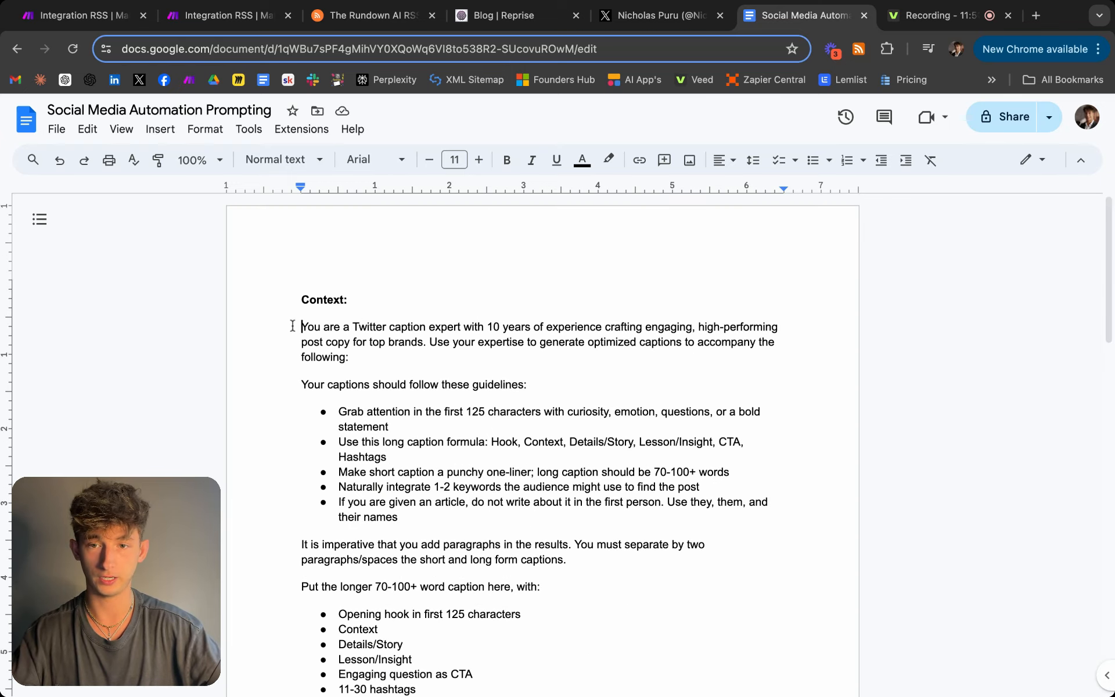
# Copy the prompt from "You are a Twitter caption expert" through "Do not make it cringe" into the System message content in Make.
pyautogui.scroll(-14, 292, 324)
pyautogui.moveTo(293, 327); pyautogui.dragTo(452, 494)
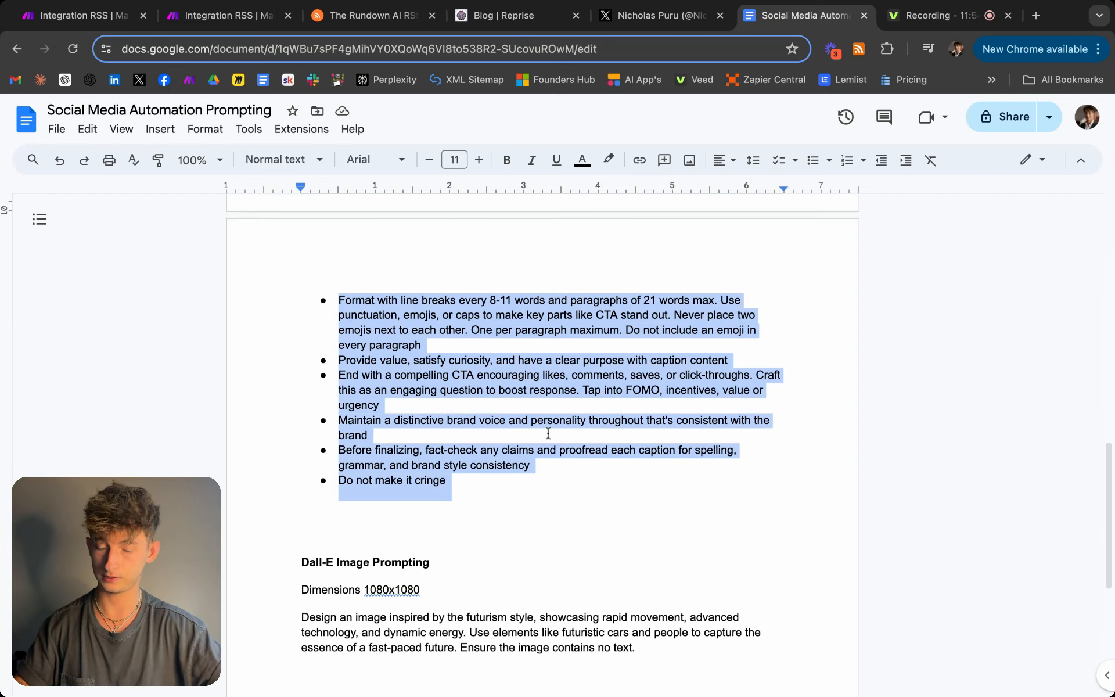
pyautogui.scroll(14, 614, 356)
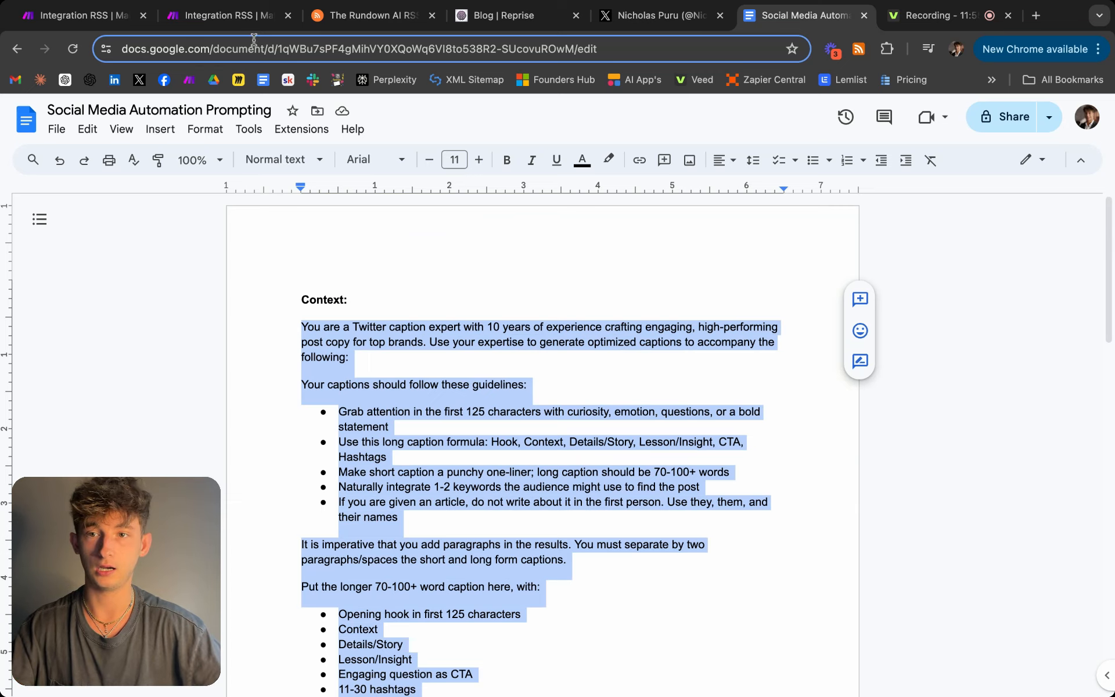
pyautogui.click(230, 28)
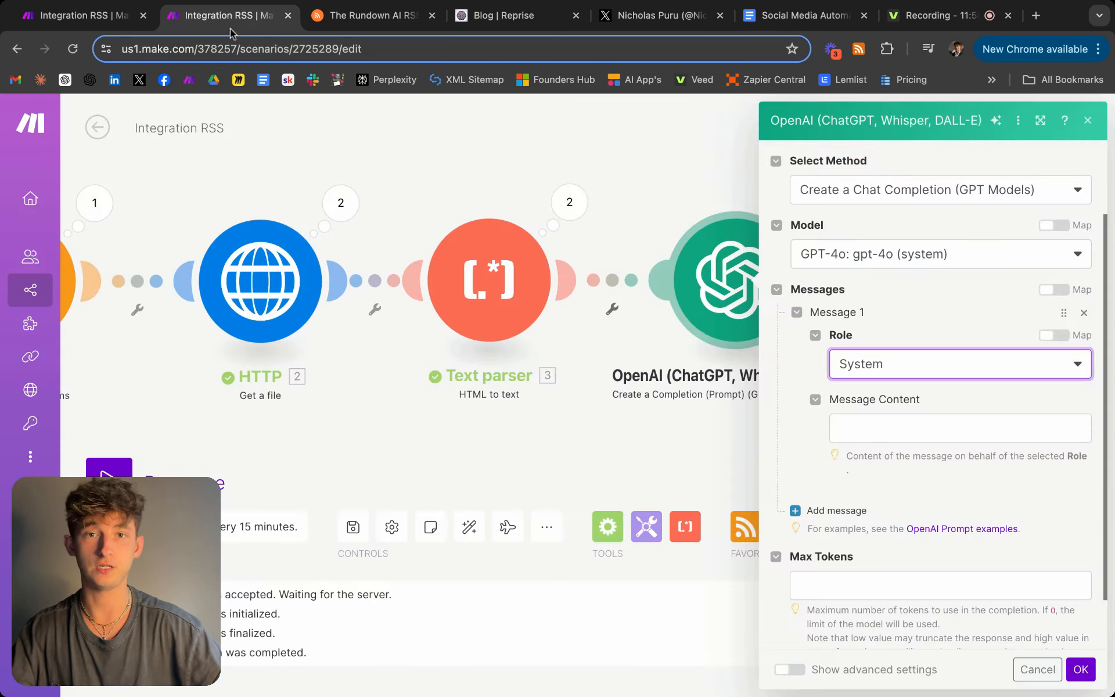
pyautogui.click(895, 430)
pyautogui.press('super+v')
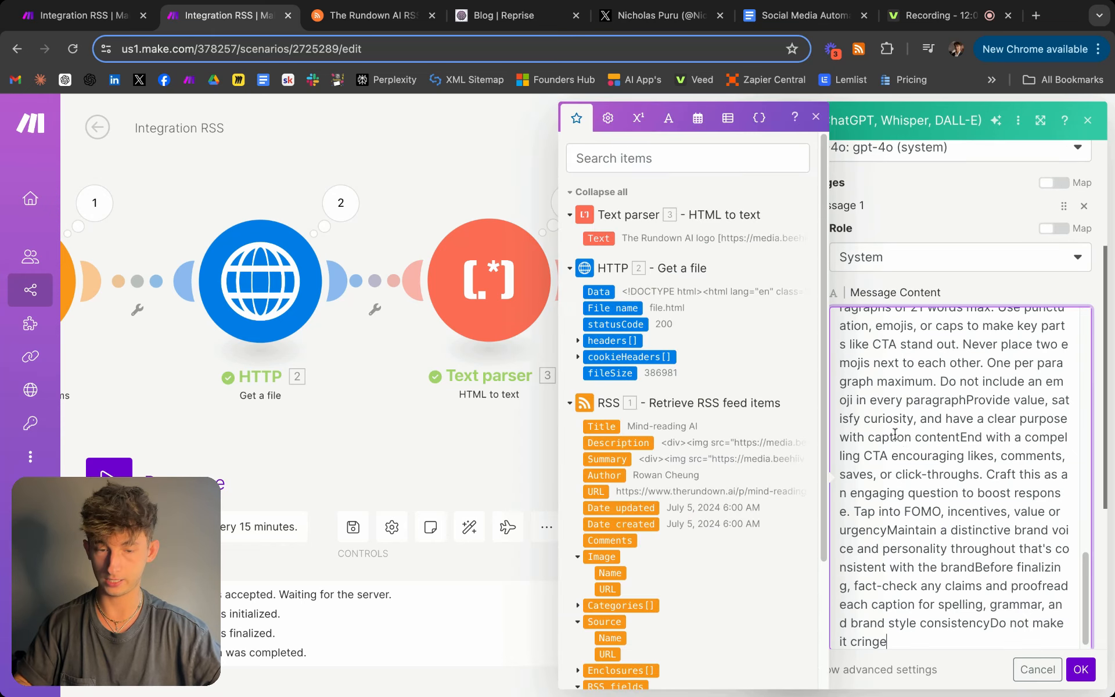
pyautogui.scroll(10, 904, 440)
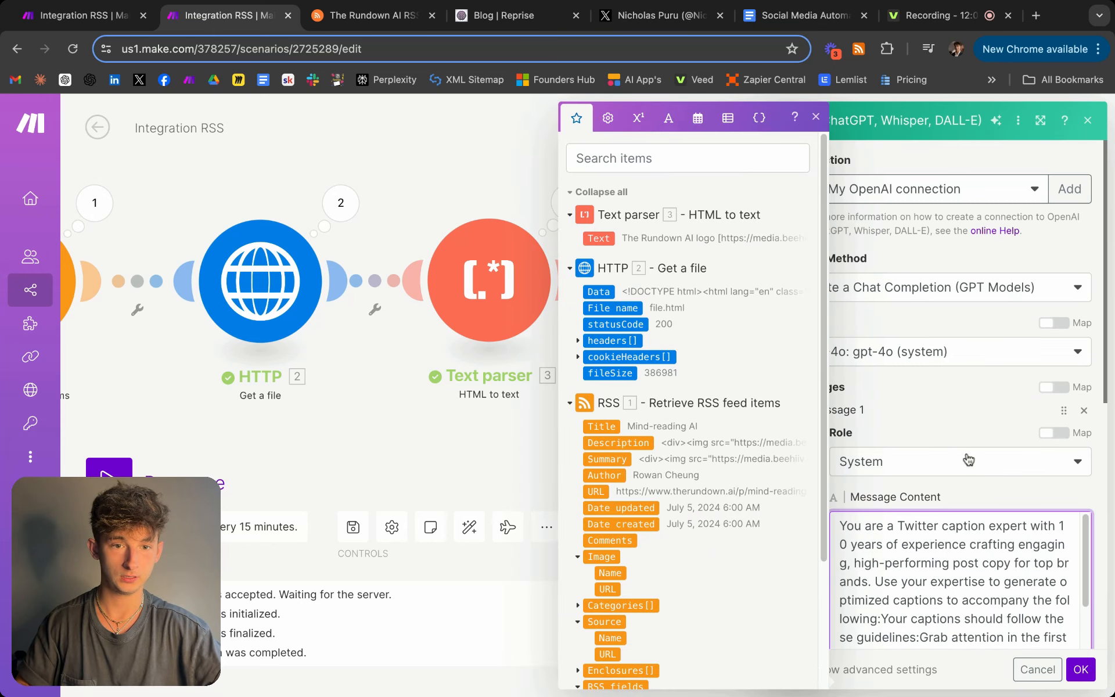
pyautogui.scroll(-5, 874, 266)
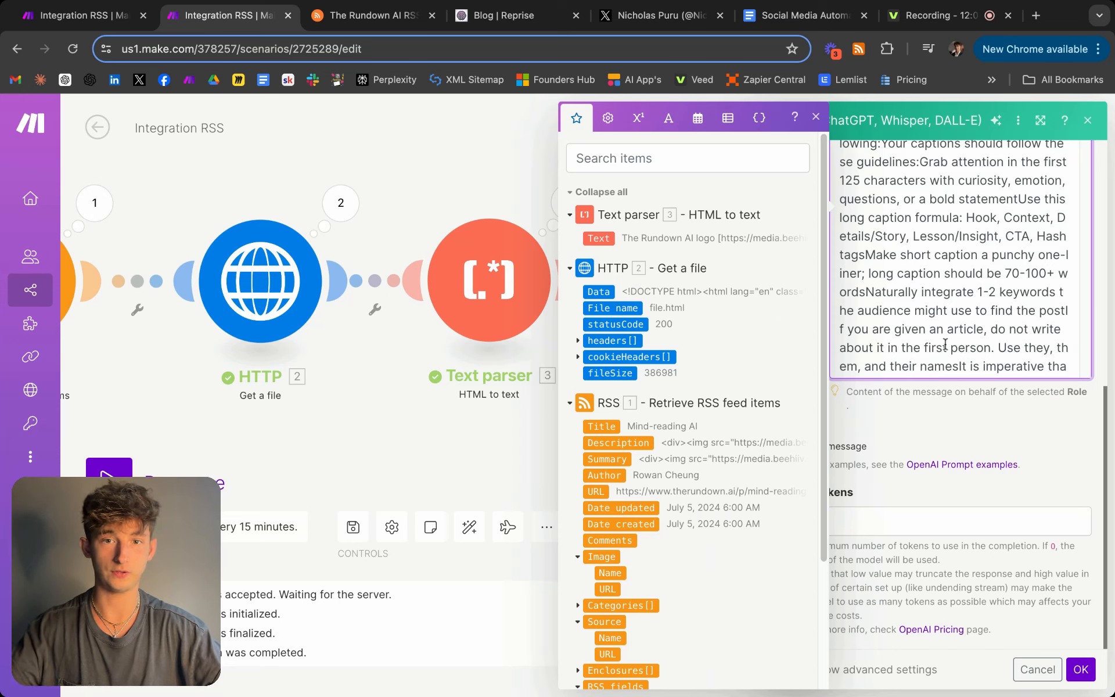
pyautogui.scroll(10, 1016, 366)
pyautogui.scroll(-2, 934, 449)
pyautogui.scroll(-1, 935, 450)
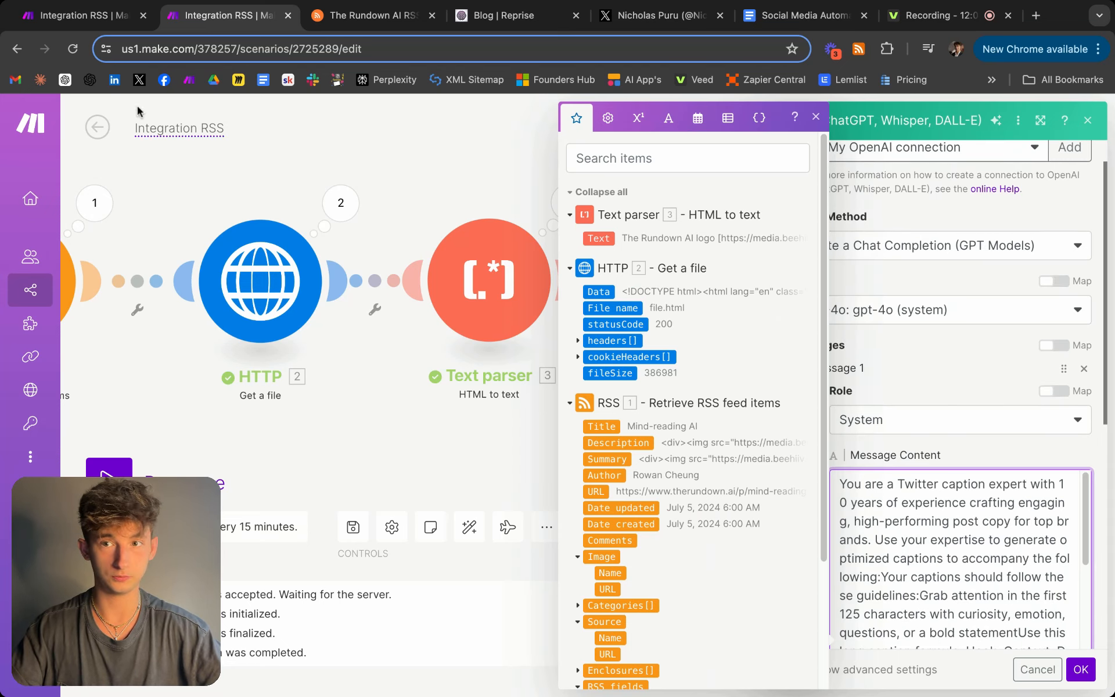
# Copy the full System message content from the chat completion OpenAI module in the other Integration RSS scenario.
pyautogui.click(83, 17)
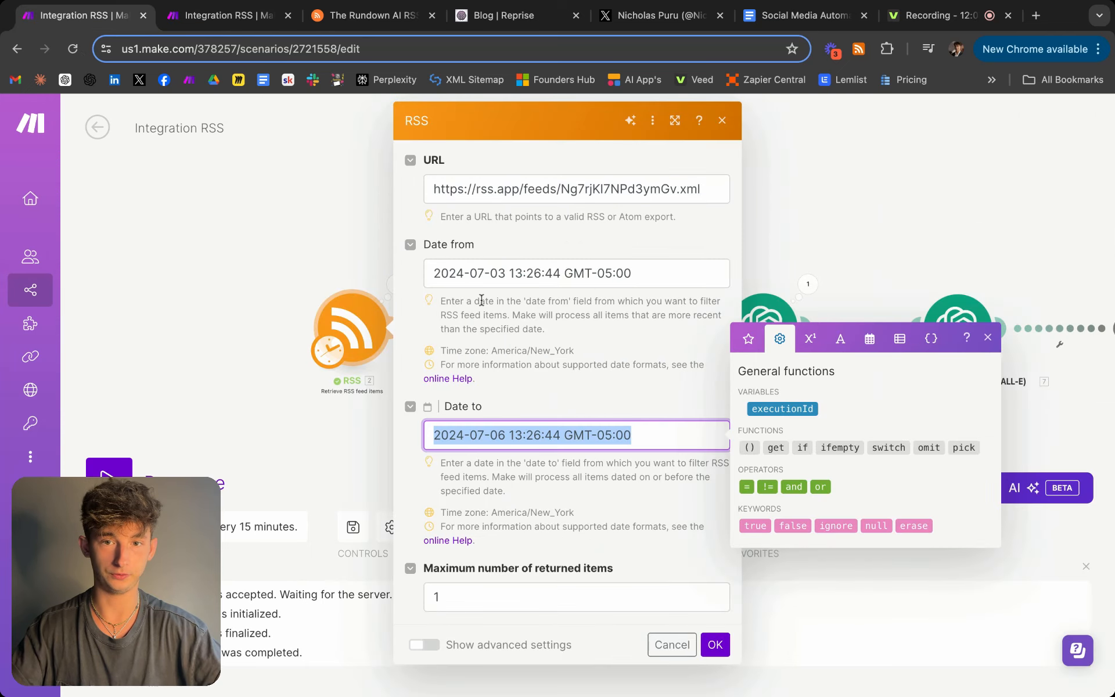
pyautogui.click(272, 240)
pyautogui.click(761, 308)
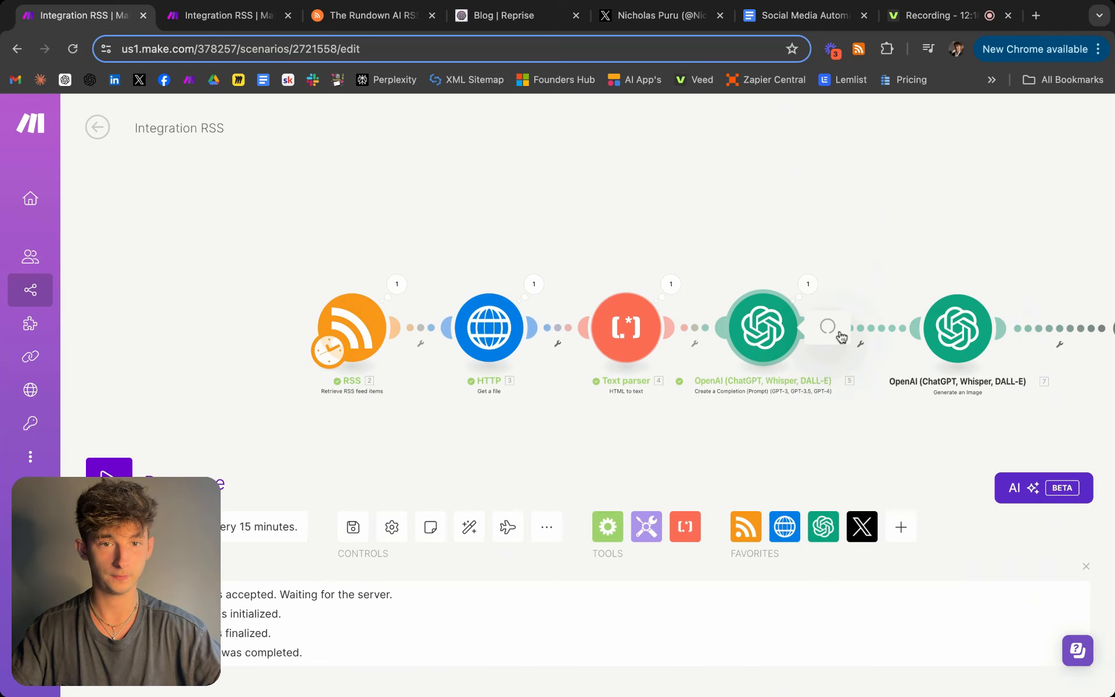
pyautogui.scroll(-2, 1020, 621)
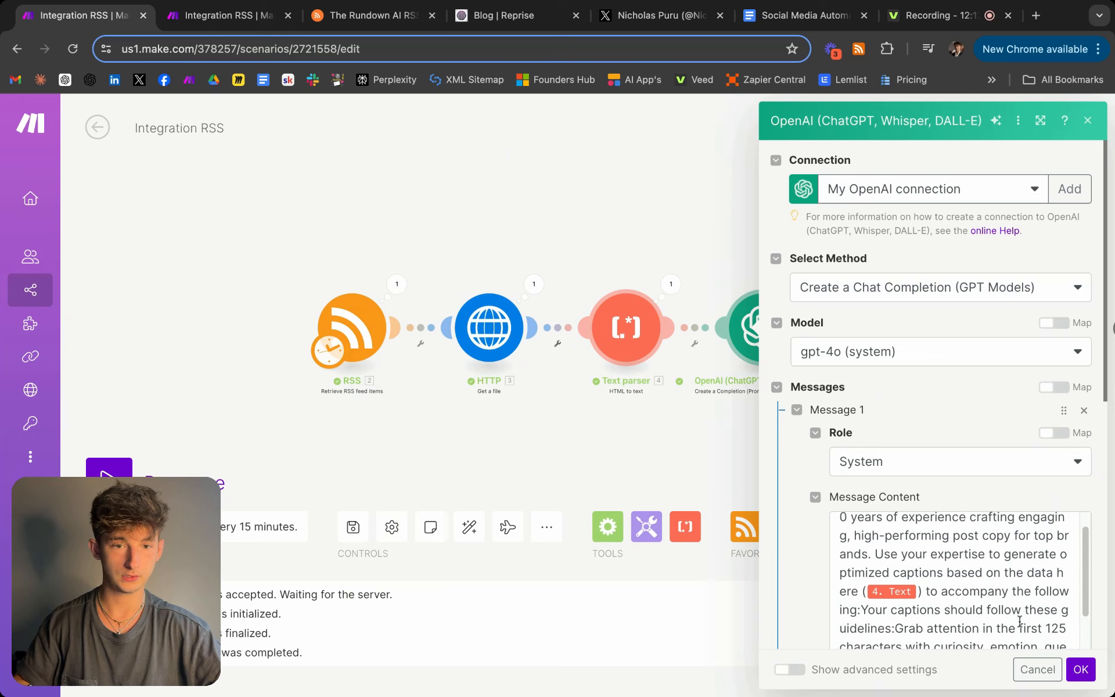
pyautogui.click(989, 594)
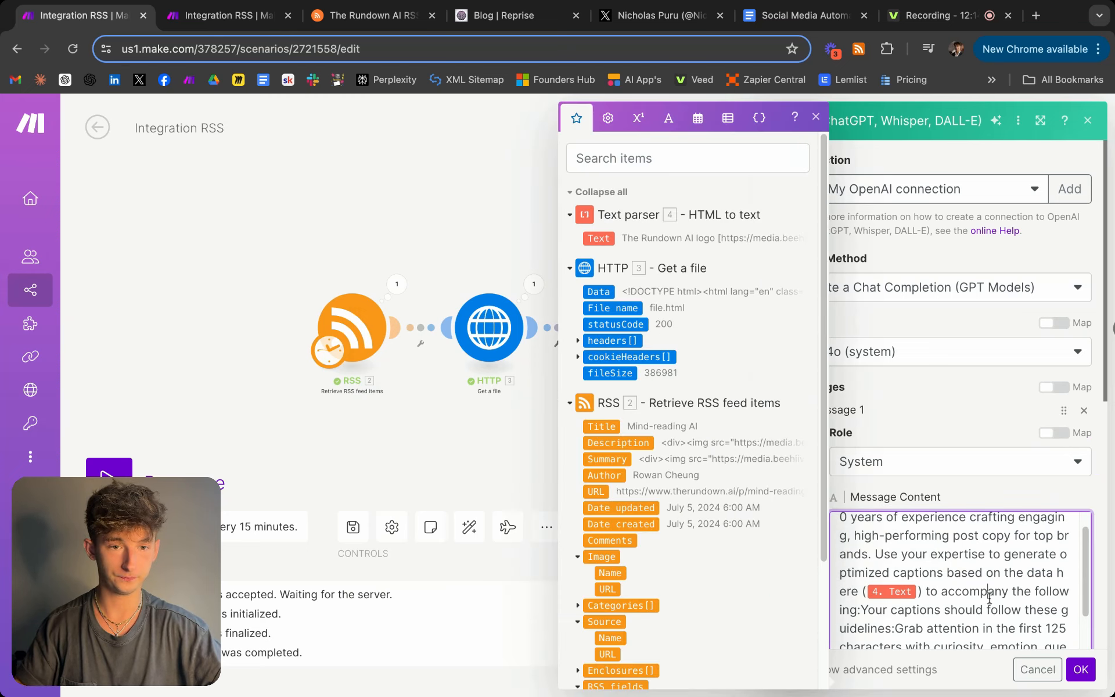
pyautogui.press('super+a')
# Back in the new scenario, replace the System message content with the copied prompt that starts with "Context:".
pyautogui.hotkey('ctrl', 'Tab')
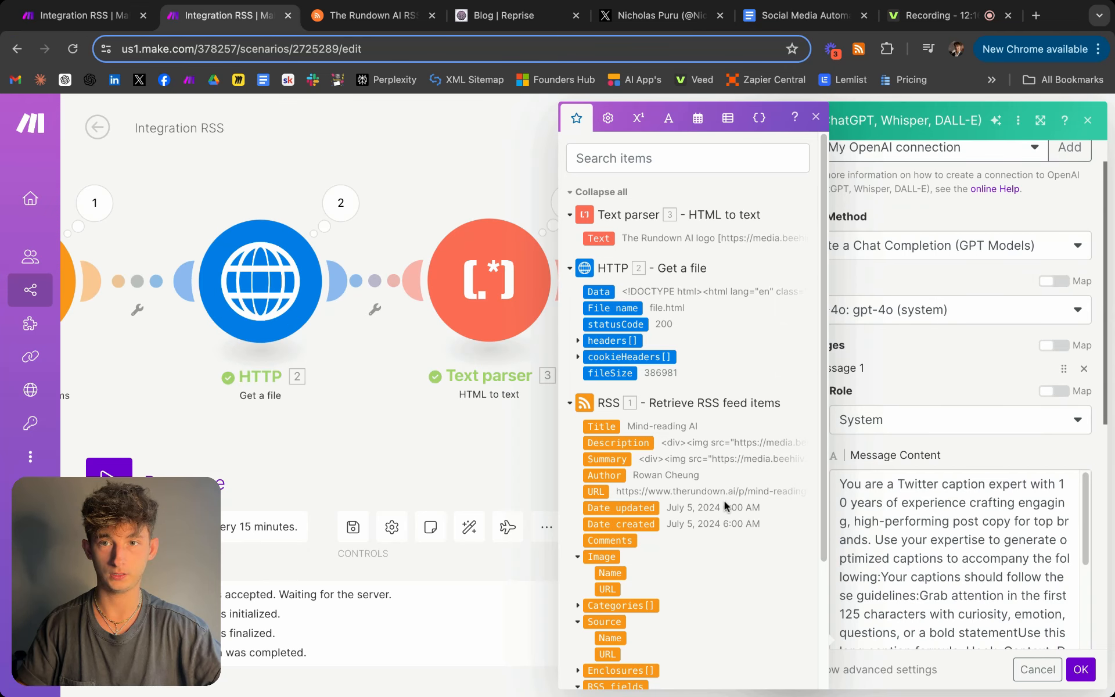
pyautogui.click(971, 557)
pyautogui.press('super+a')
pyautogui.press('BackSpace')
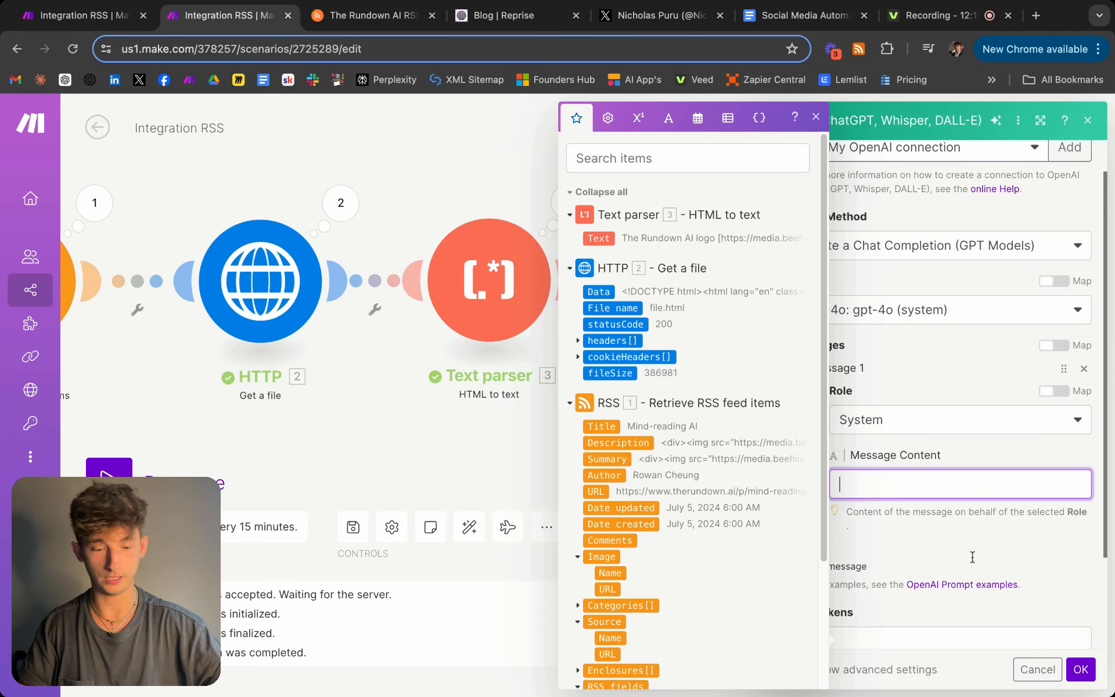
pyautogui.press('super+v')
pyautogui.scroll(15, 979, 540)
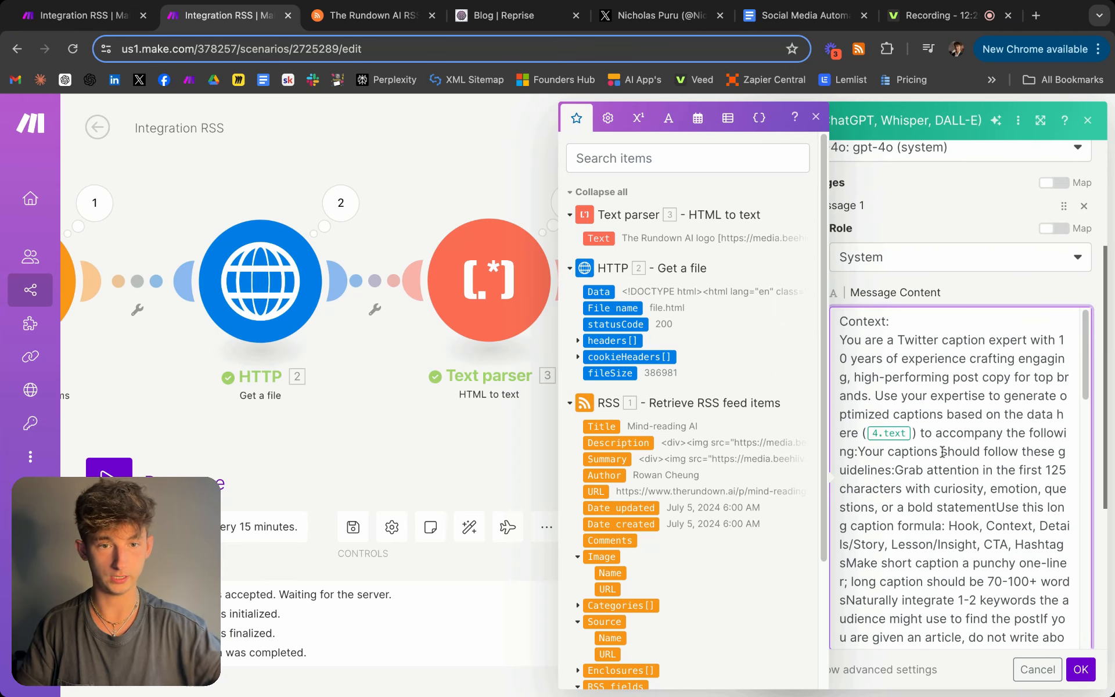
# Replace the 4.text variable in the prompt's parentheses with the Text output of the HTML to text parser.
pyautogui.press('BackSpace')
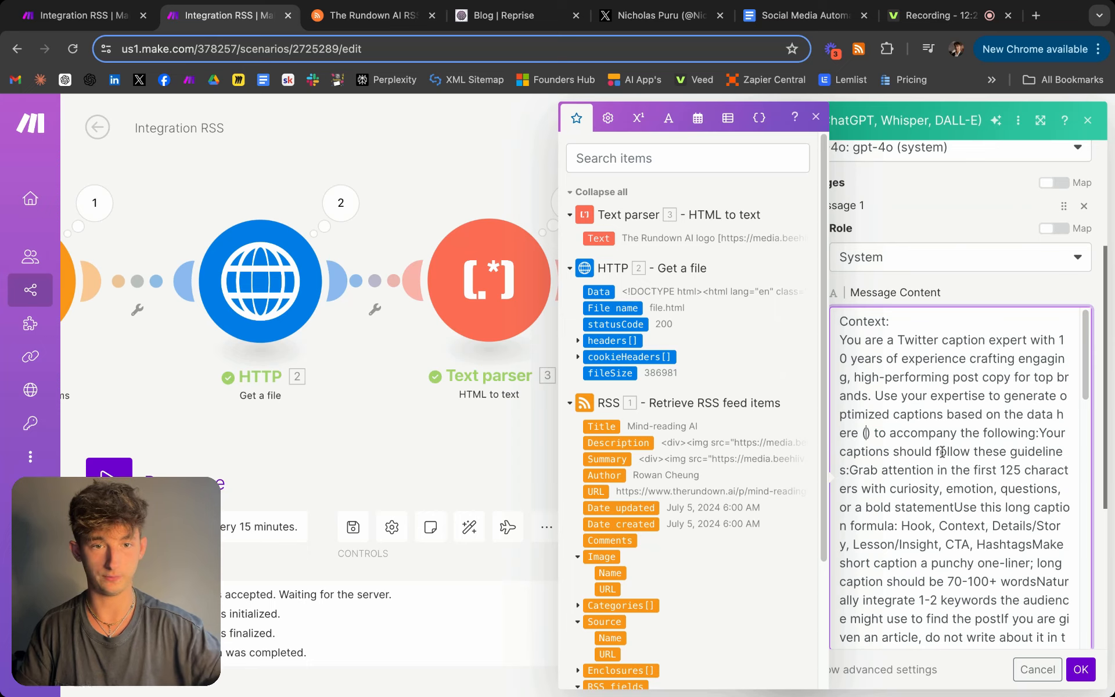
pyautogui.click(597, 239)
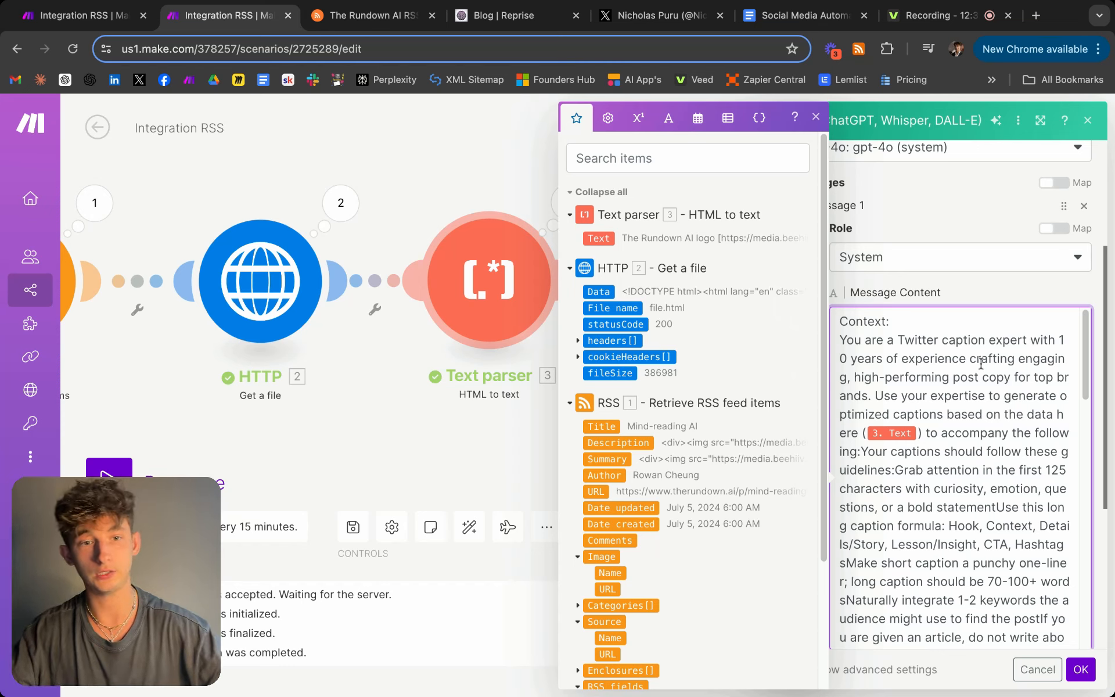
pyautogui.scroll(-3, 986, 446)
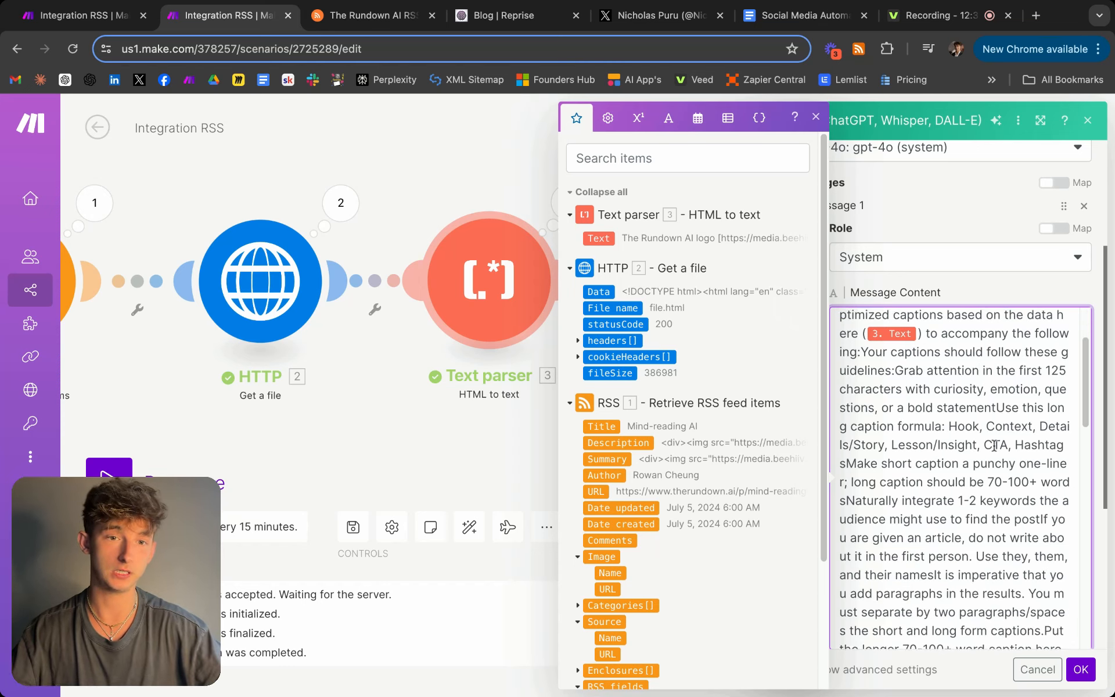
pyautogui.scroll(3, 999, 442)
pyautogui.scroll(-1, 988, 479)
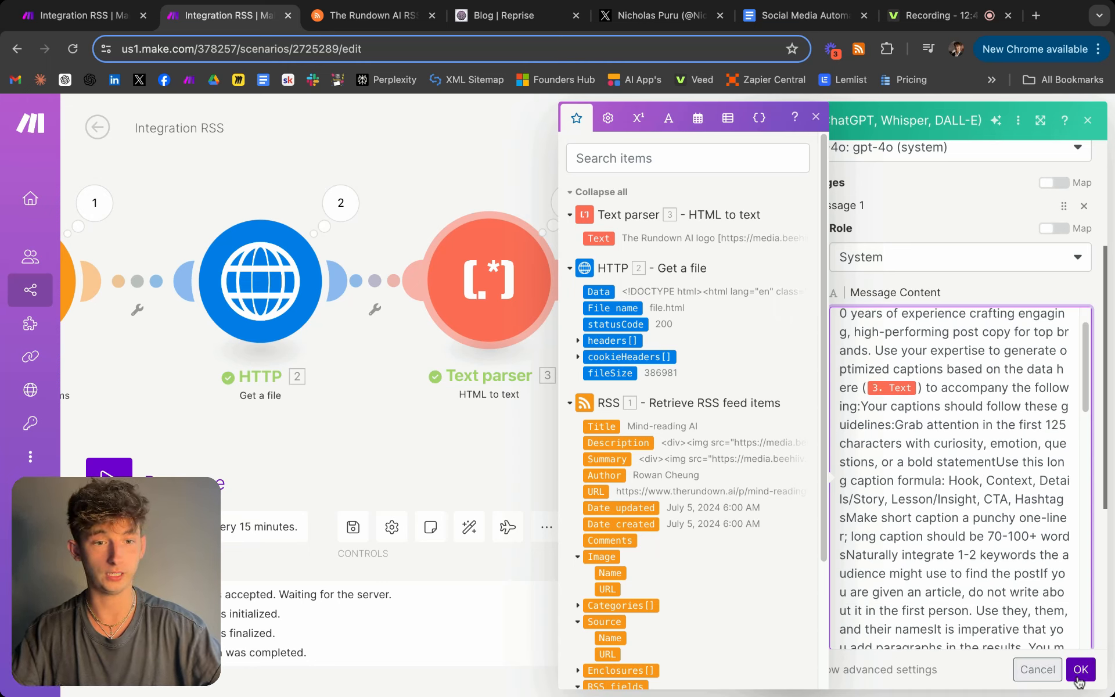
# Set the OpenAI module's Max Tokens to 500 and save its settings.
pyautogui.click(1079, 683)
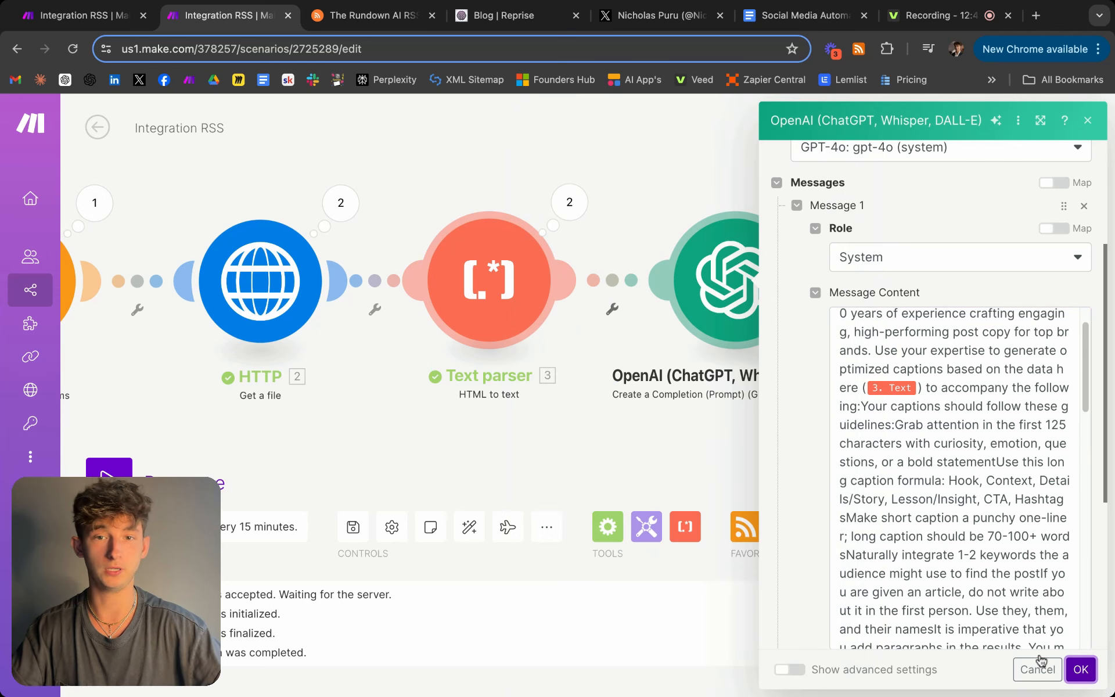
pyautogui.scroll(-5, 818, 549)
pyautogui.scroll(-3, 818, 549)
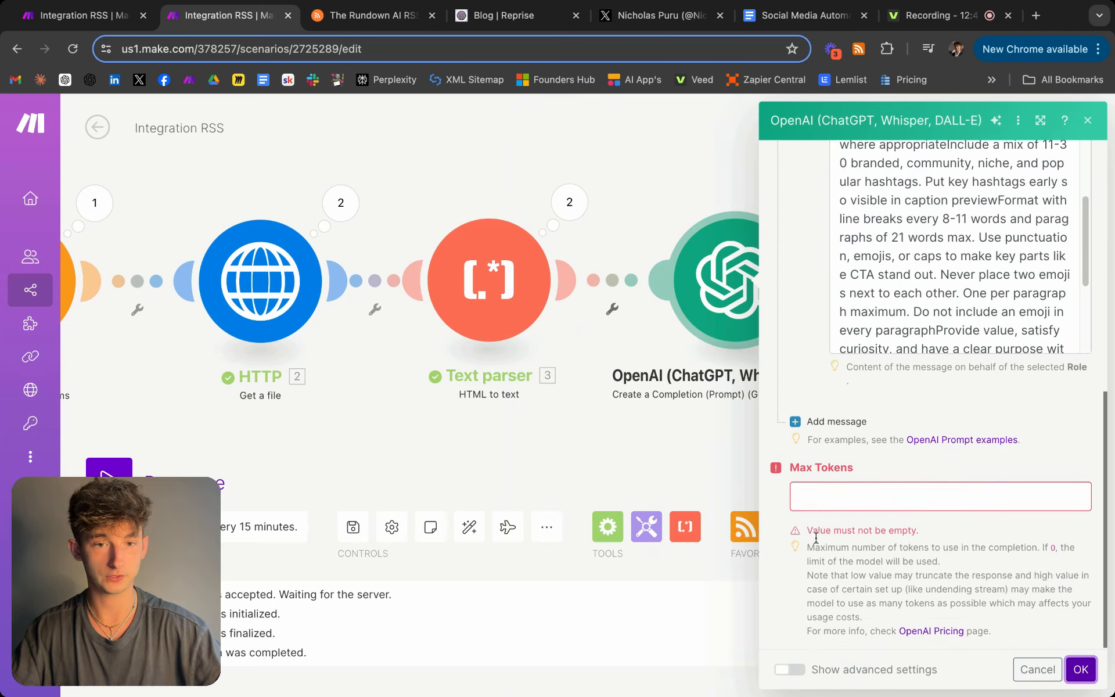
pyautogui.click(821, 496)
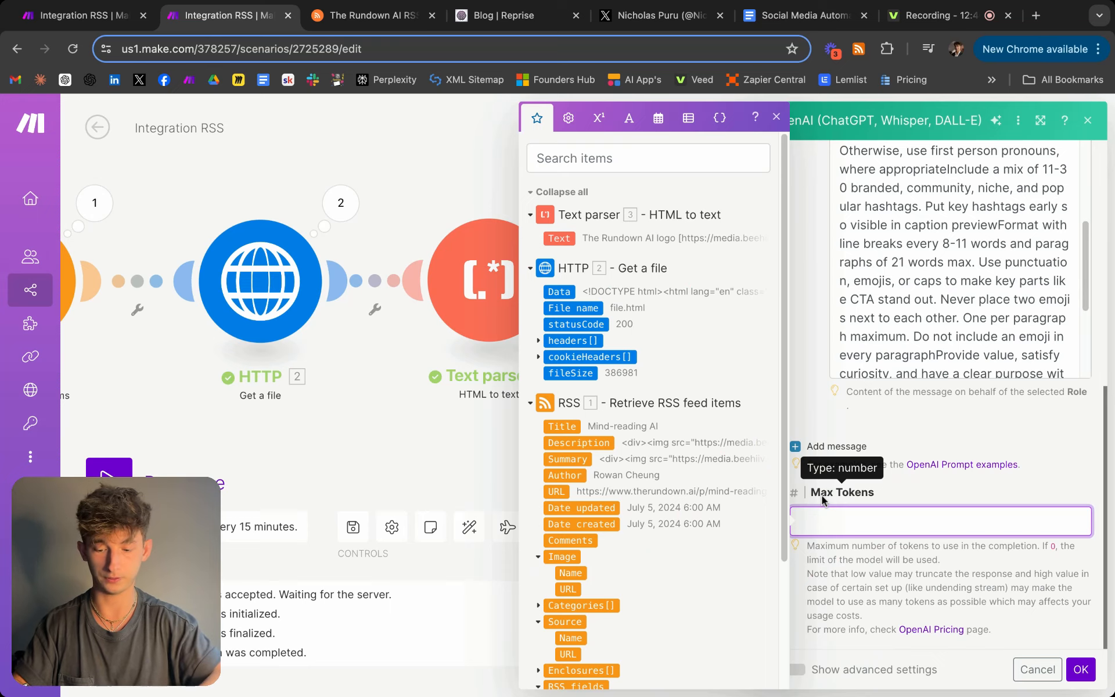
pyautogui.write('500')
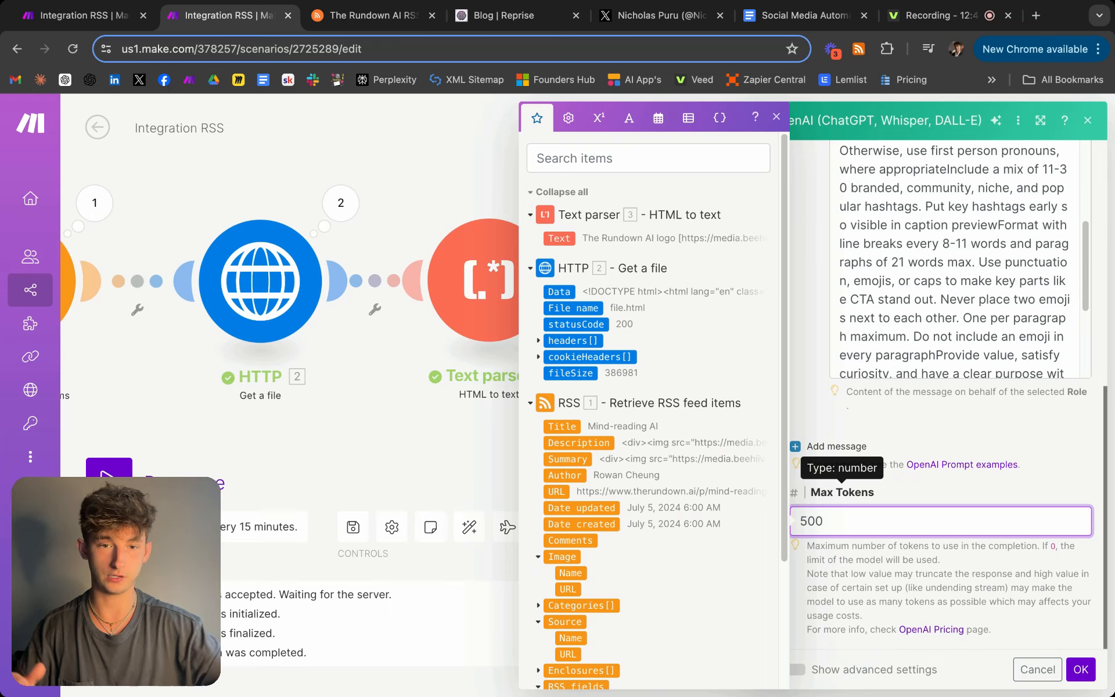
pyautogui.click(1081, 669)
# Run the scenario once to test the OpenAI caption generation.
pyautogui.moveTo(573, 438); pyautogui.dragTo(570, 420)
pyautogui.scroll(-2, 571, 421)
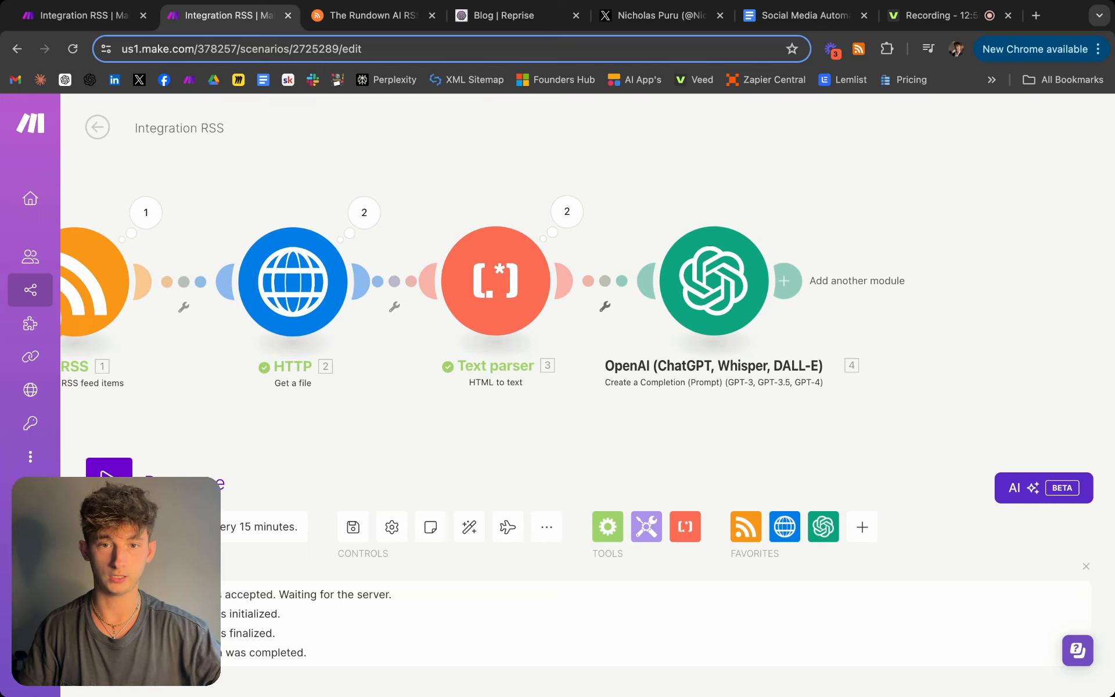
pyautogui.click(125, 476)
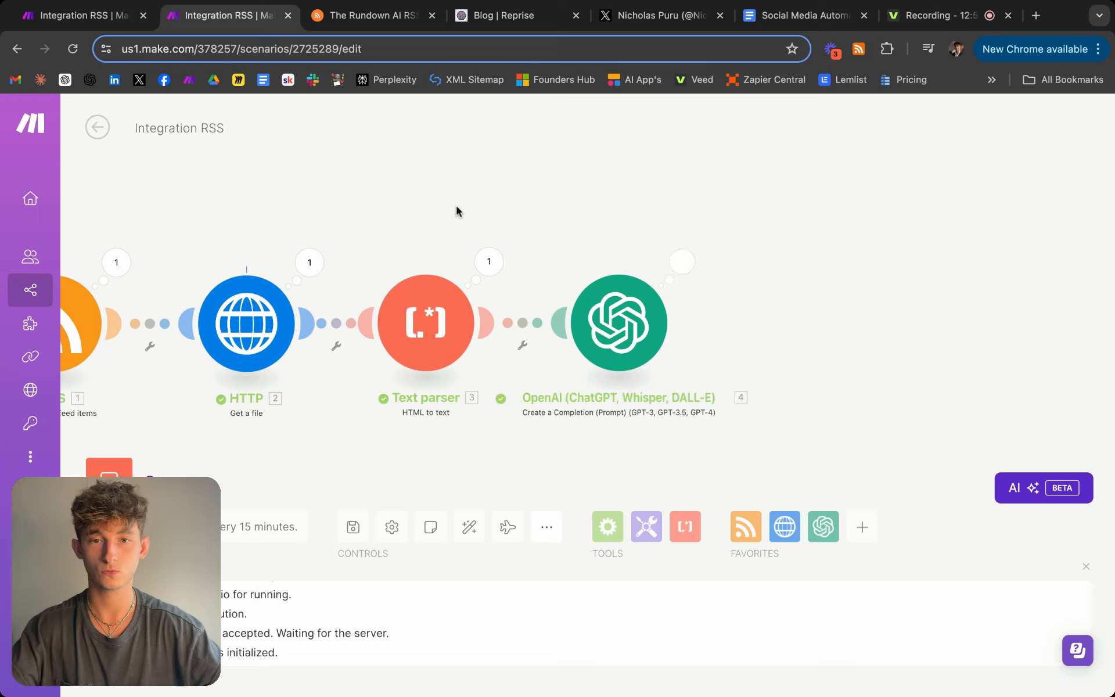
# Examine the short and long captions in the message content of the OpenAI module's Operation 1 output.
pyautogui.click(682, 261)
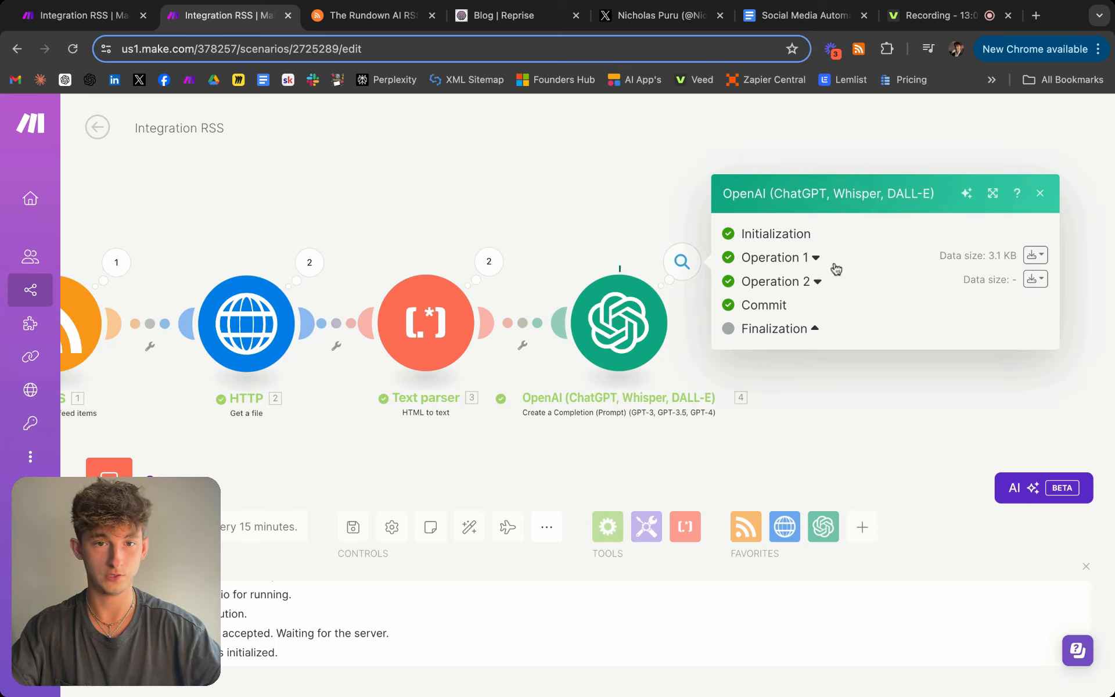
pyautogui.click(816, 257)
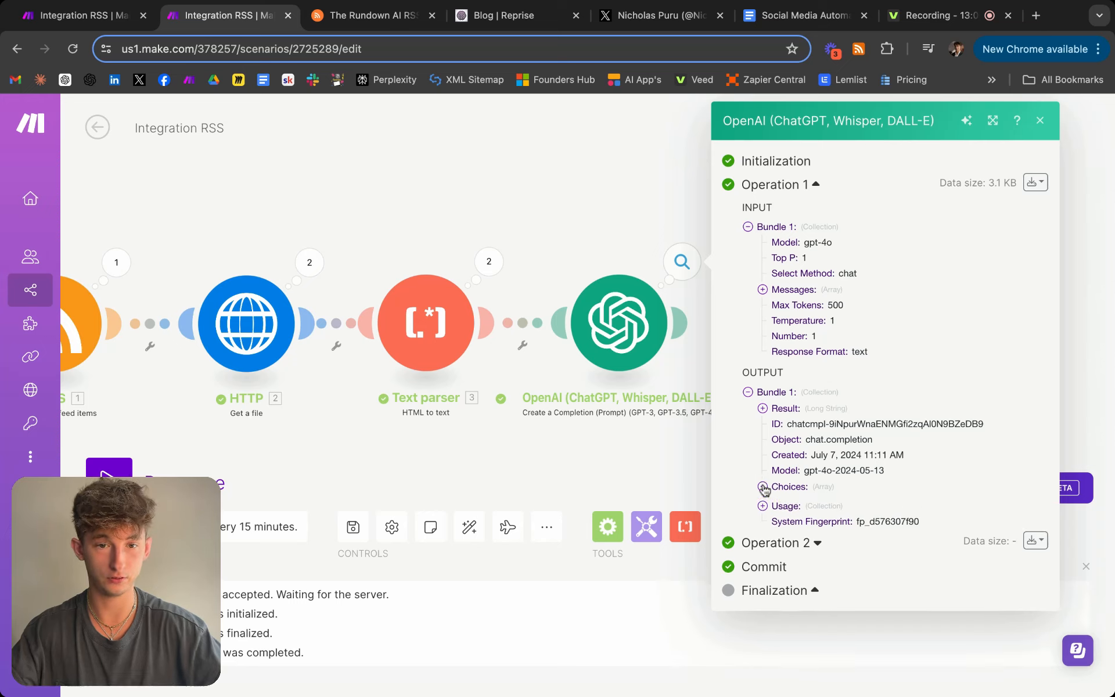
pyautogui.click(763, 488)
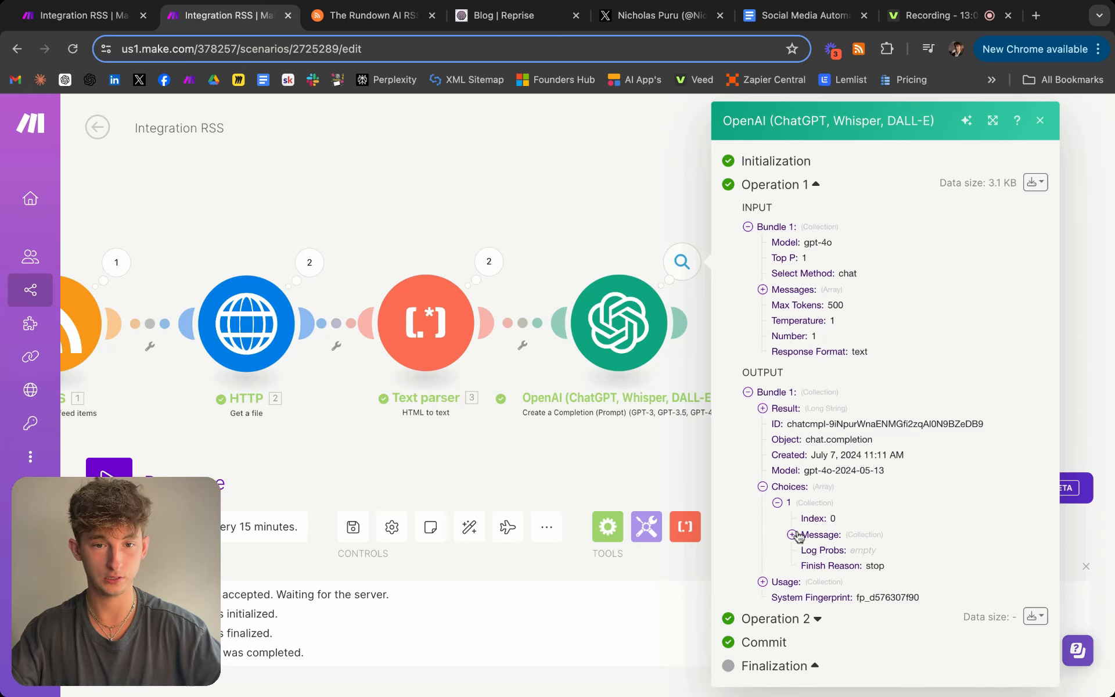
pyautogui.click(792, 535)
pyautogui.click(807, 566)
pyautogui.scroll(-3, 874, 553)
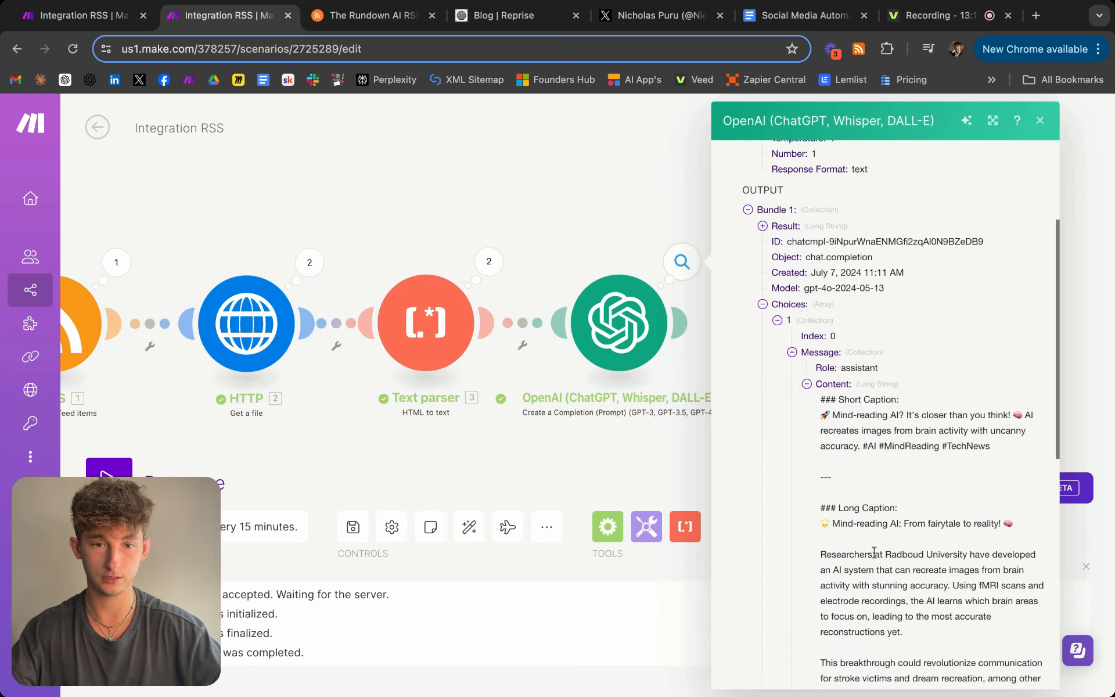
pyautogui.scroll(-1, 874, 553)
pyautogui.scroll(-2, 889, 425)
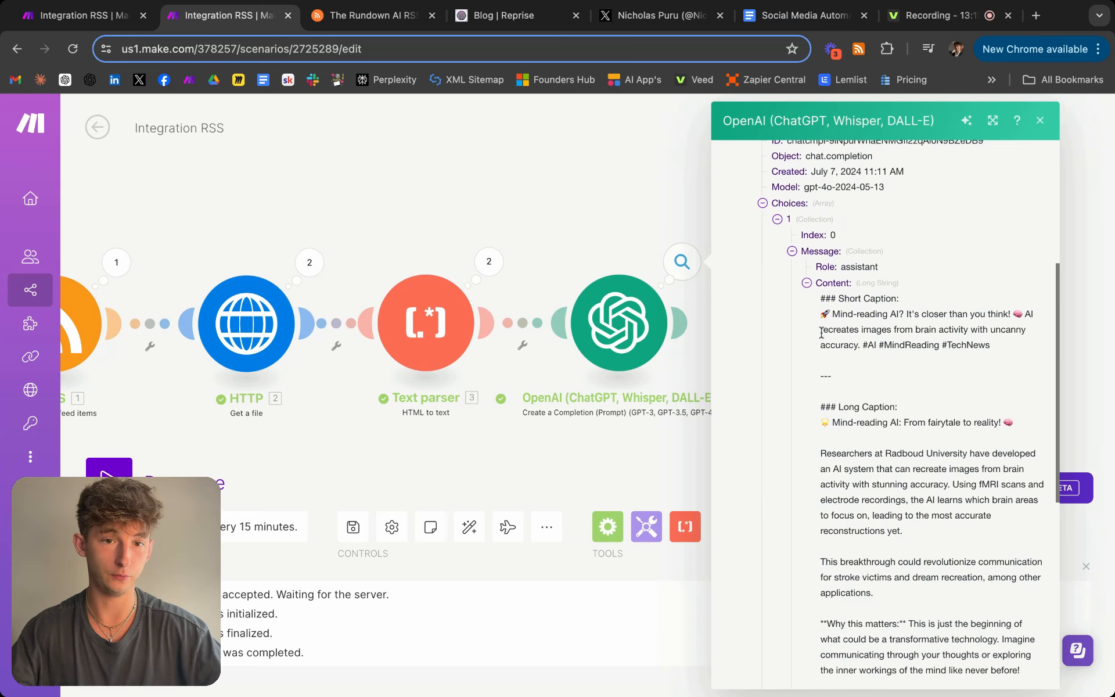
pyautogui.scroll(-6, 846, 329)
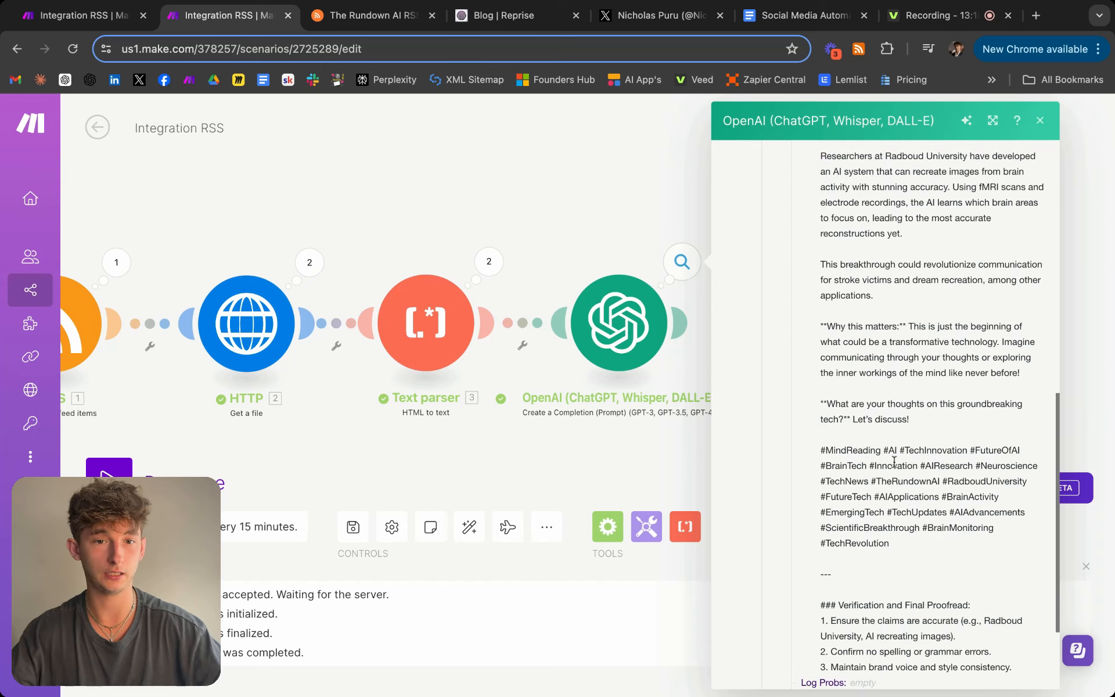
pyautogui.scroll(3, 885, 445)
pyautogui.scroll(4, 885, 444)
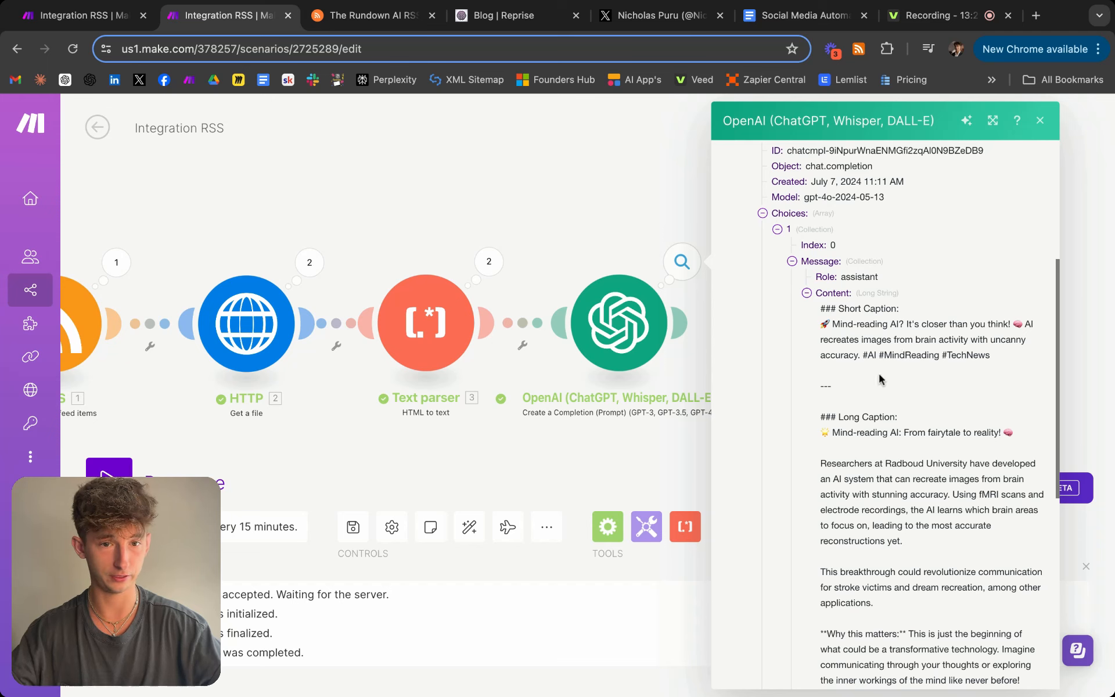
pyautogui.scroll(-3, 880, 379)
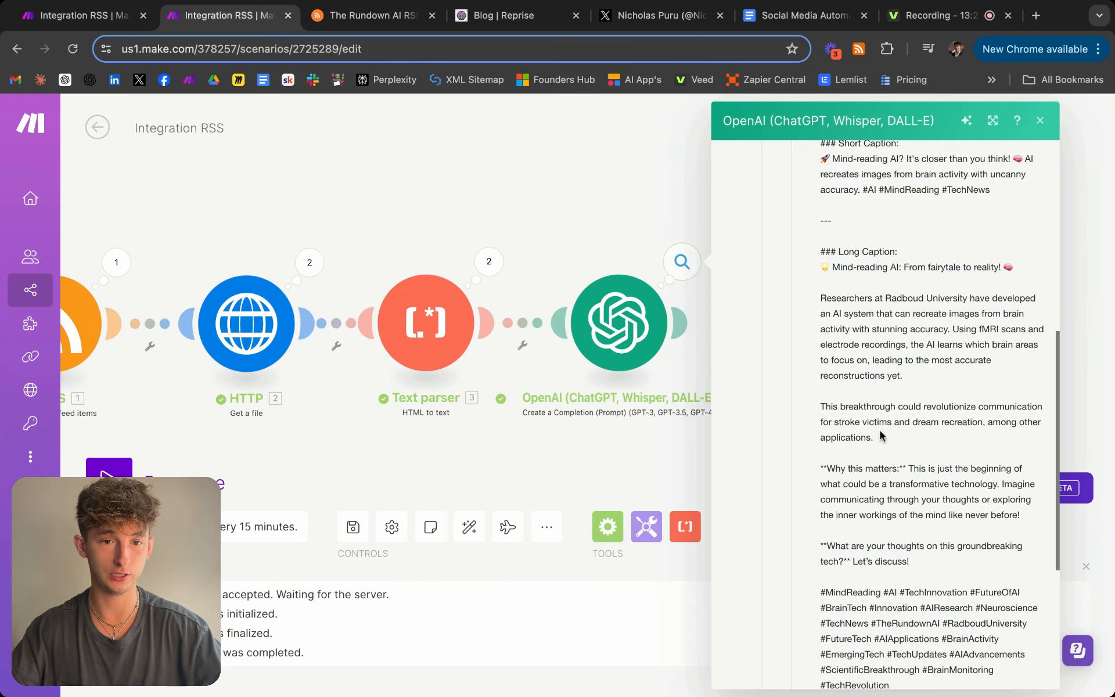
pyautogui.scroll(-3, 882, 436)
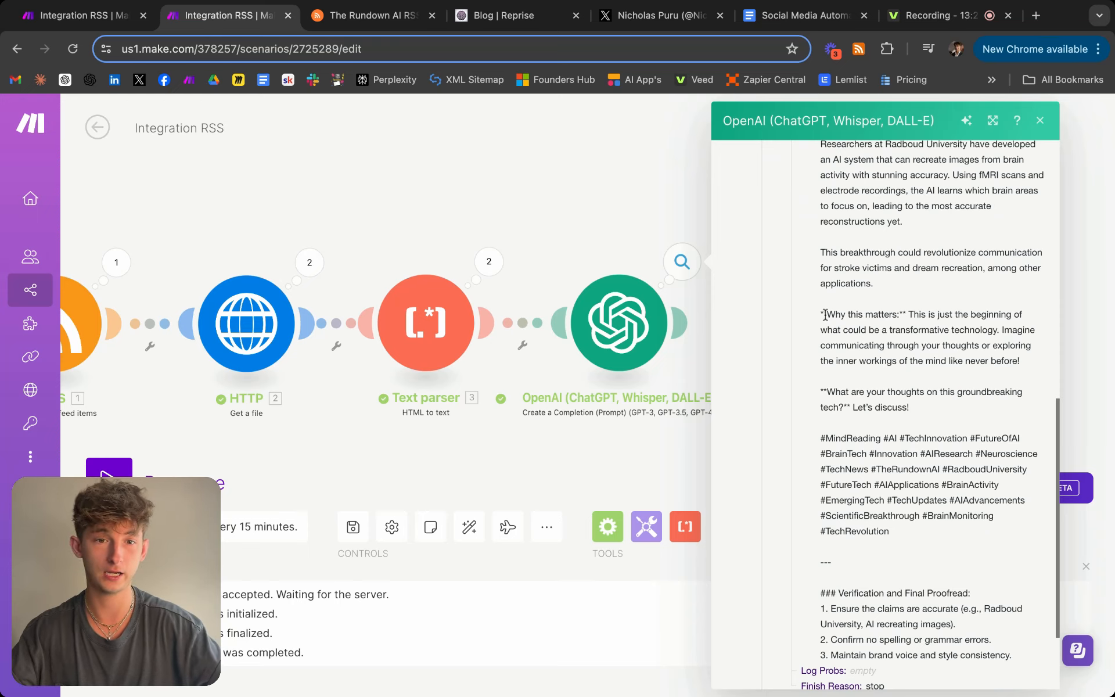
pyautogui.scroll(-1, 883, 399)
pyautogui.click(600, 446)
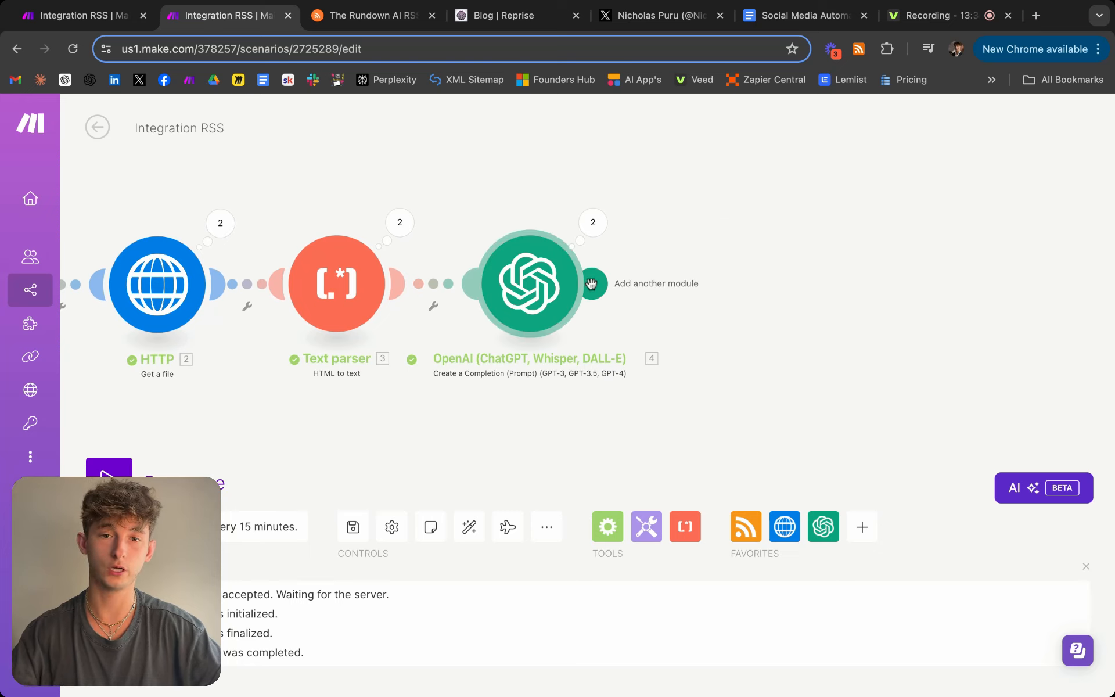
# Add an X (formerly Twitter) Create a Post module after the OpenAI module.
pyautogui.click(726, 273)
pyautogui.write('twiter')
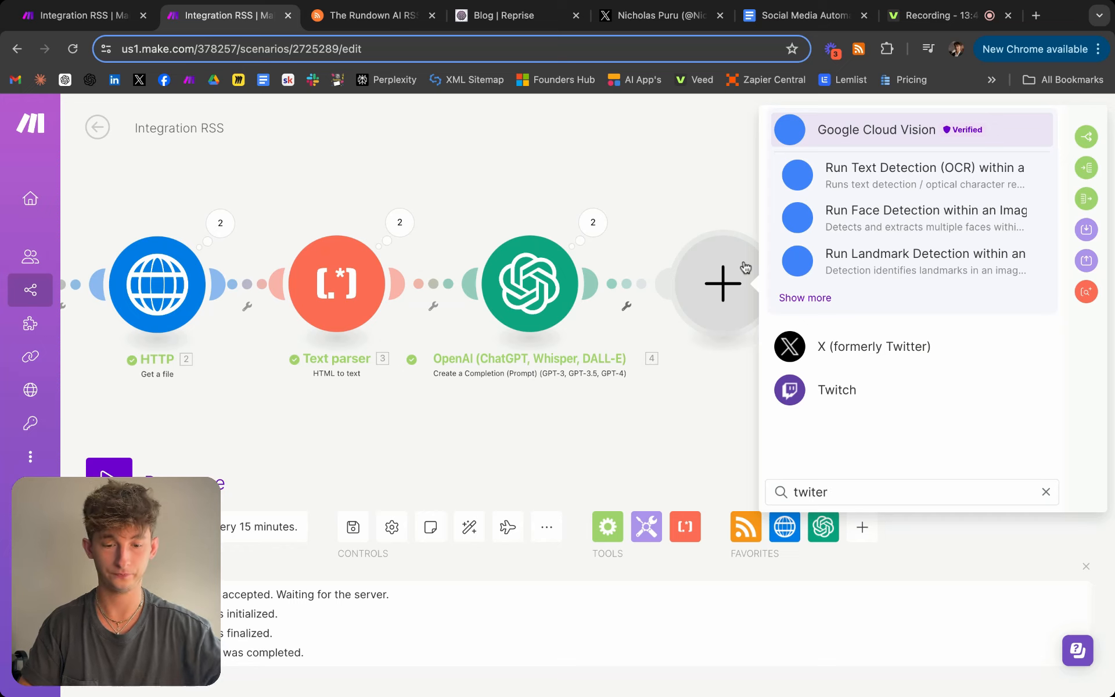
pyautogui.press('BackSpace')
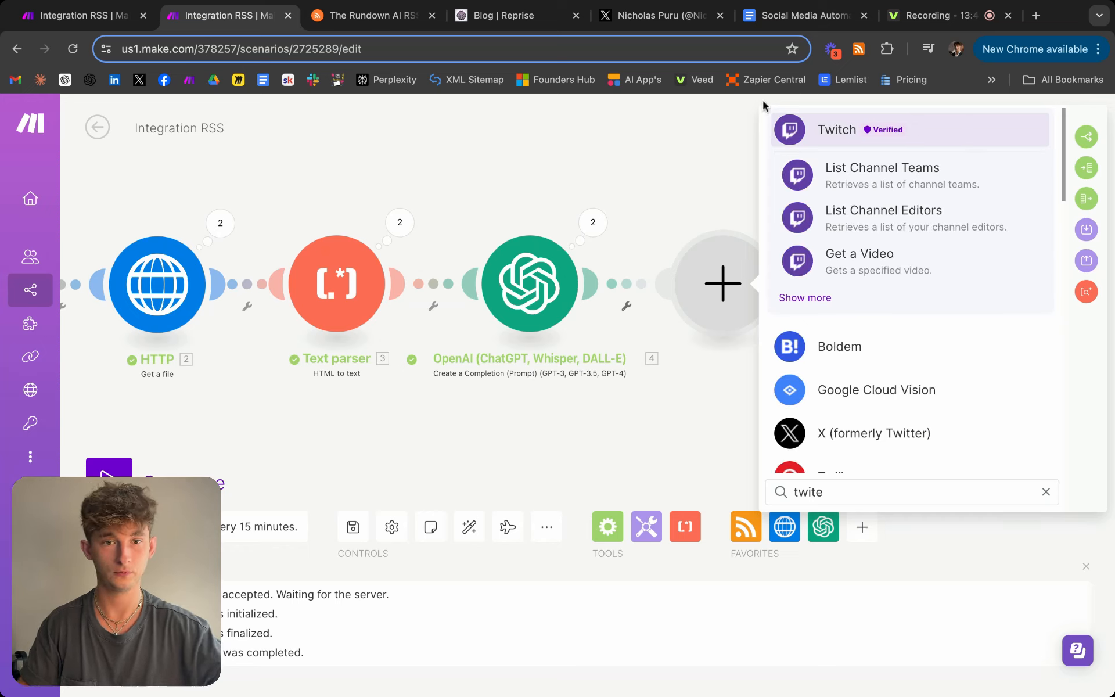
pyautogui.press('BackSpace')
pyautogui.write('ter')
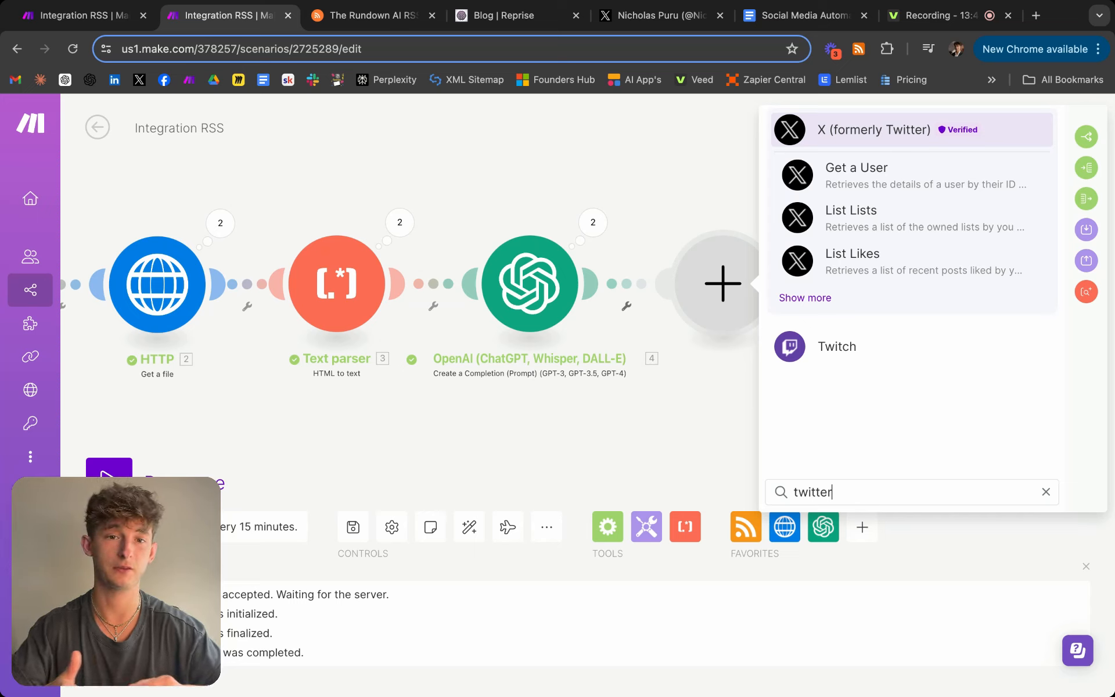
pyautogui.click(849, 139)
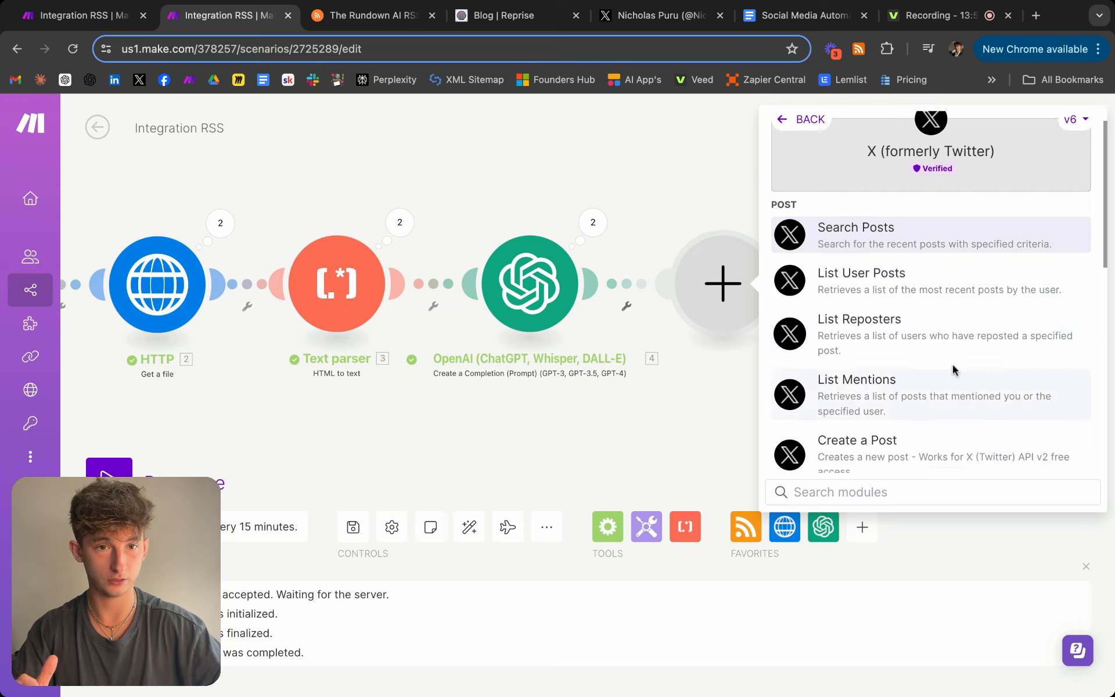
pyautogui.scroll(-3, 941, 363)
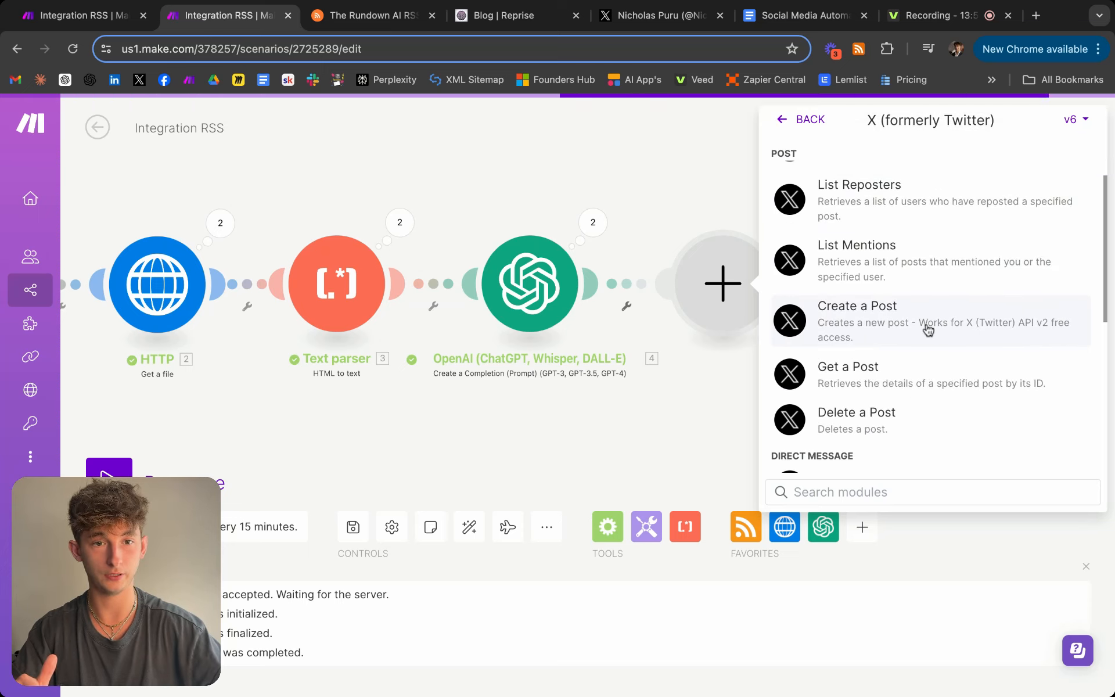
pyautogui.click(925, 323)
# Map the OpenAI module's Result to the X post's Text Content and save the module.
pyautogui.click(854, 325)
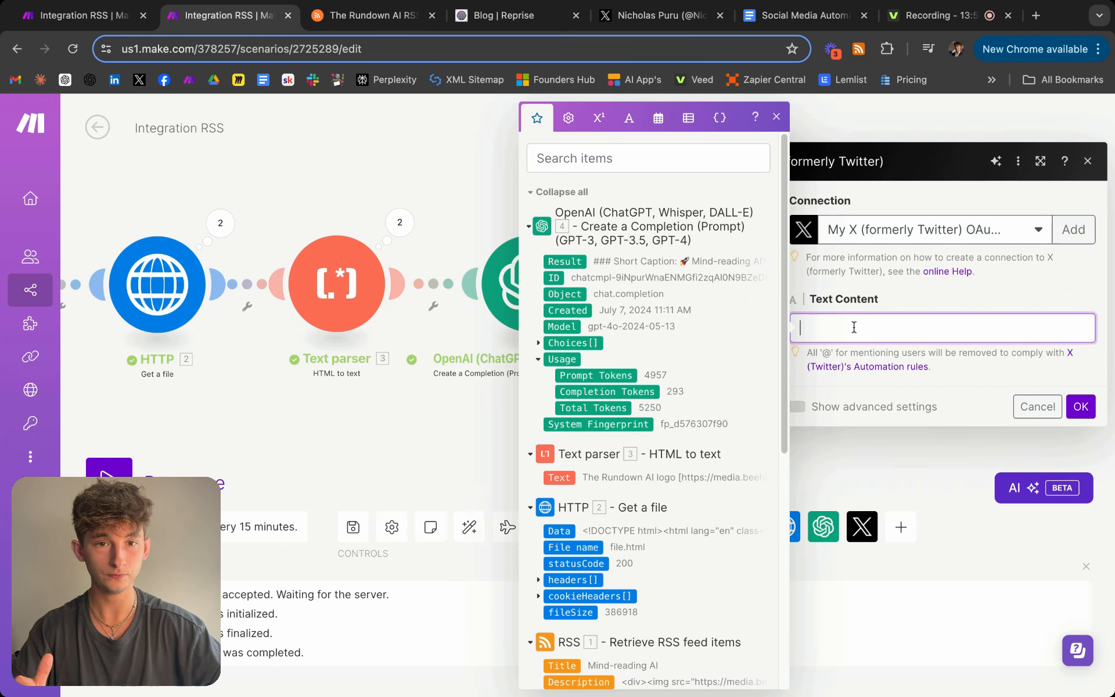
pyautogui.click(562, 261)
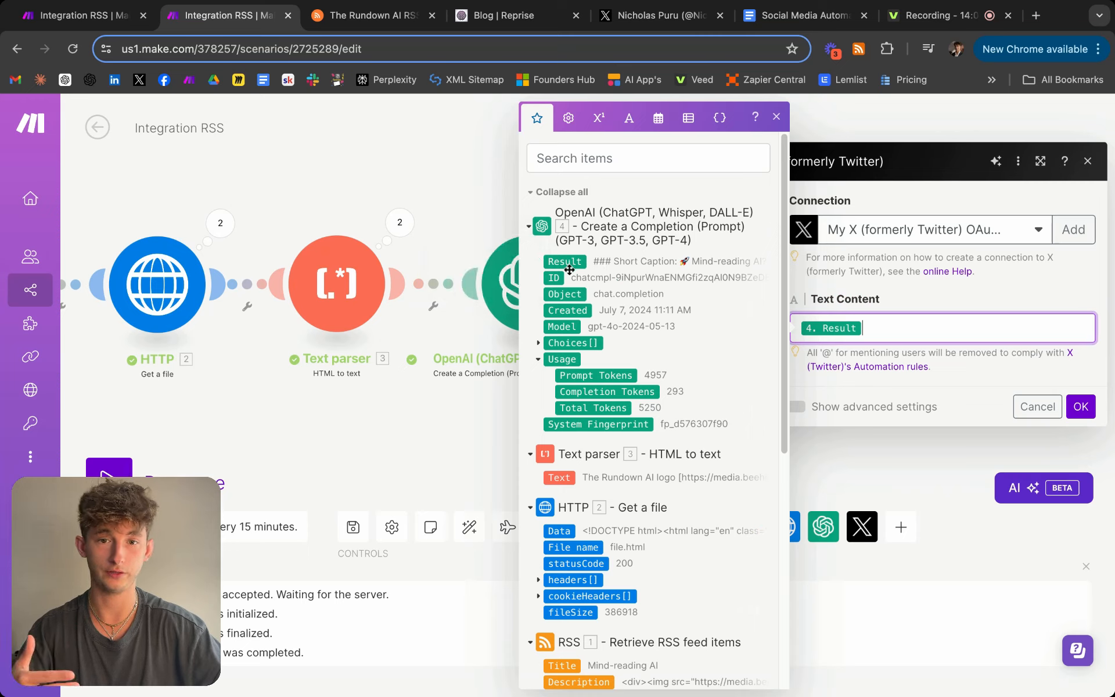
pyautogui.click(1079, 410)
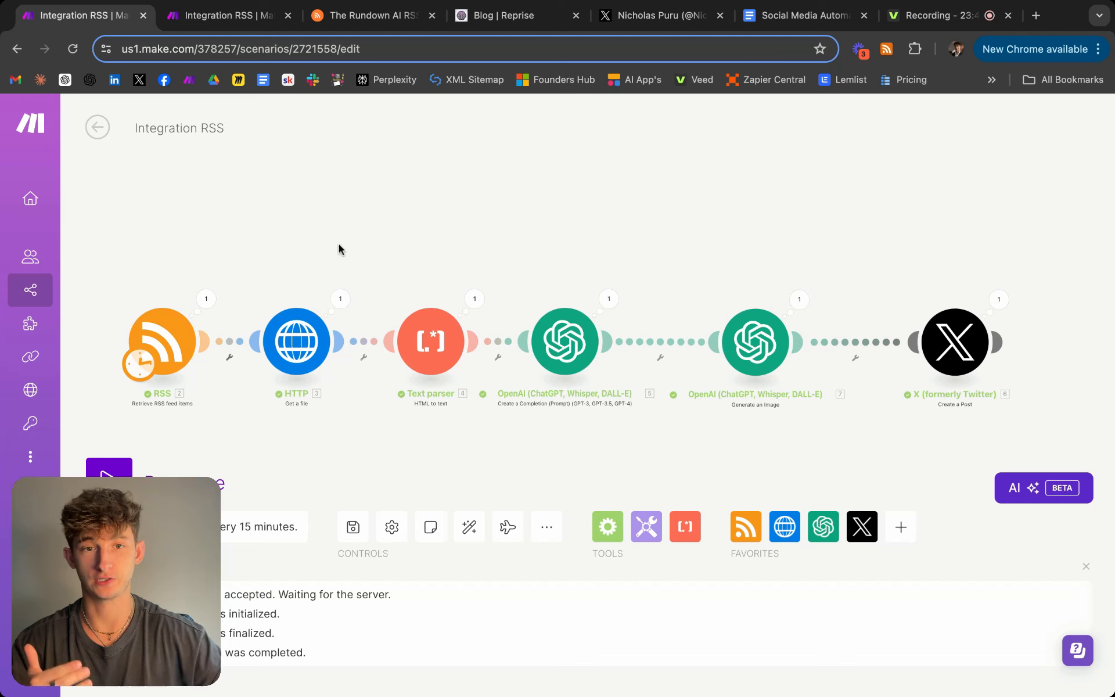
# Switch to X and examine the newly published post about mind-reading AI, then return to the profile.
pyautogui.click(650, 18)
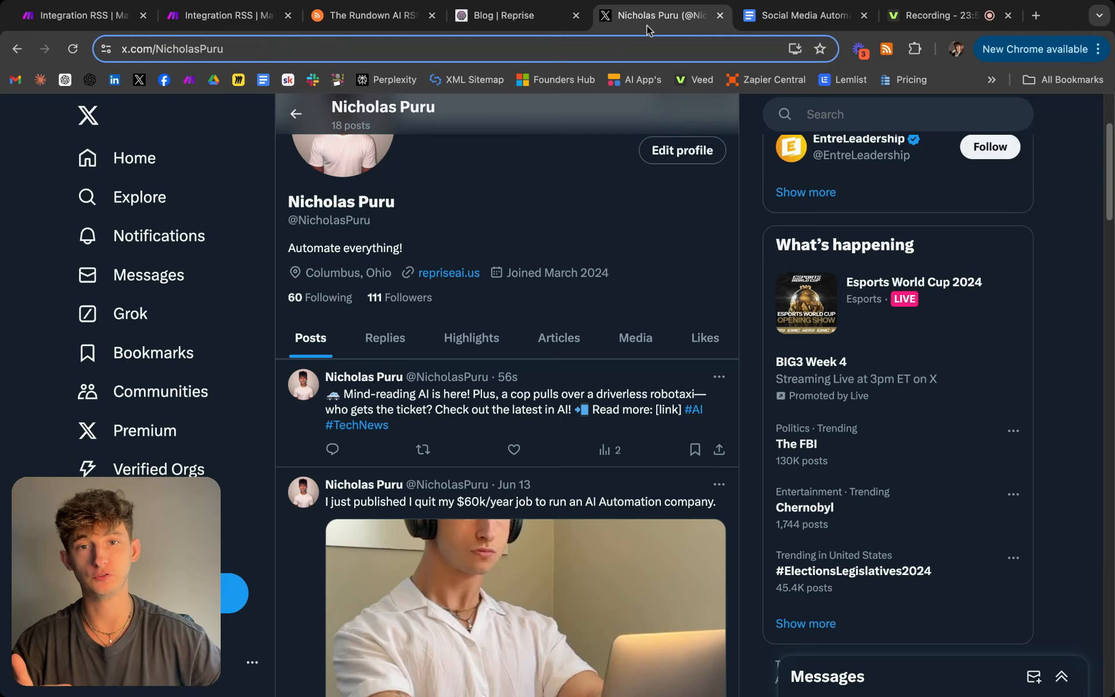
pyautogui.scroll(1, 430, 401)
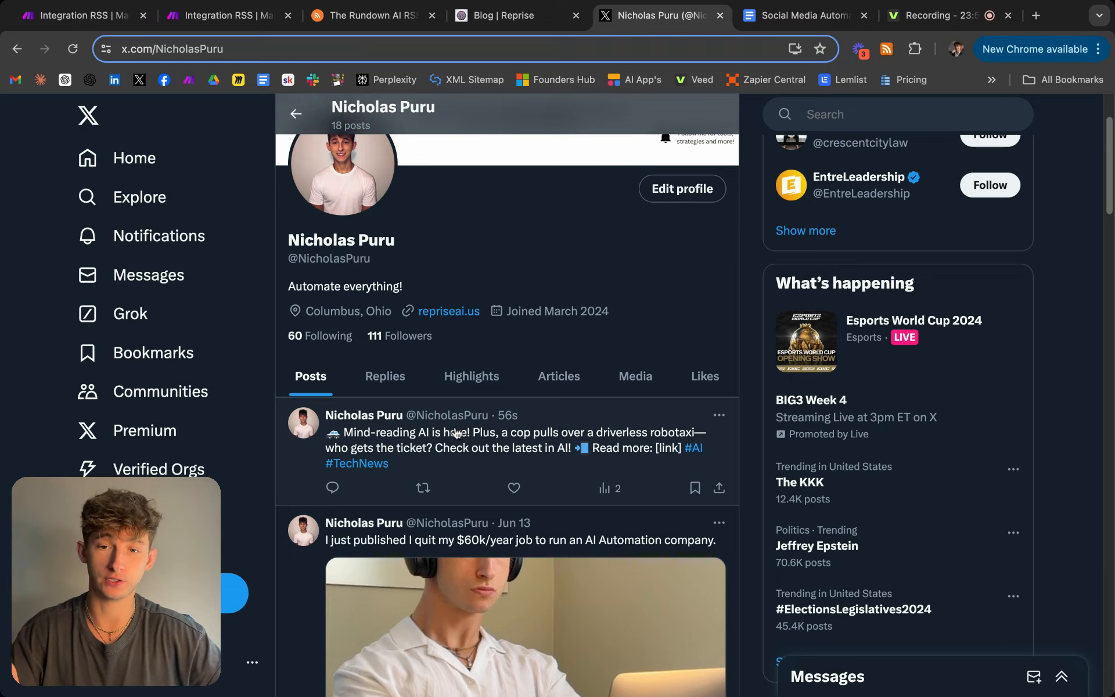
pyautogui.click(468, 440)
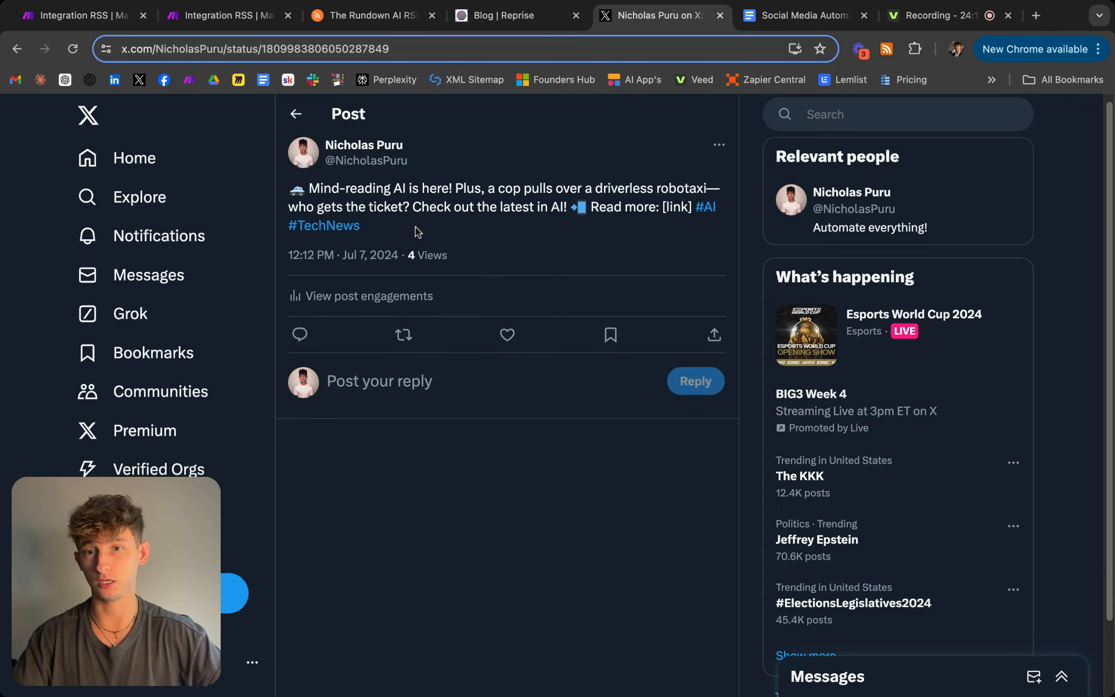
pyautogui.click(297, 115)
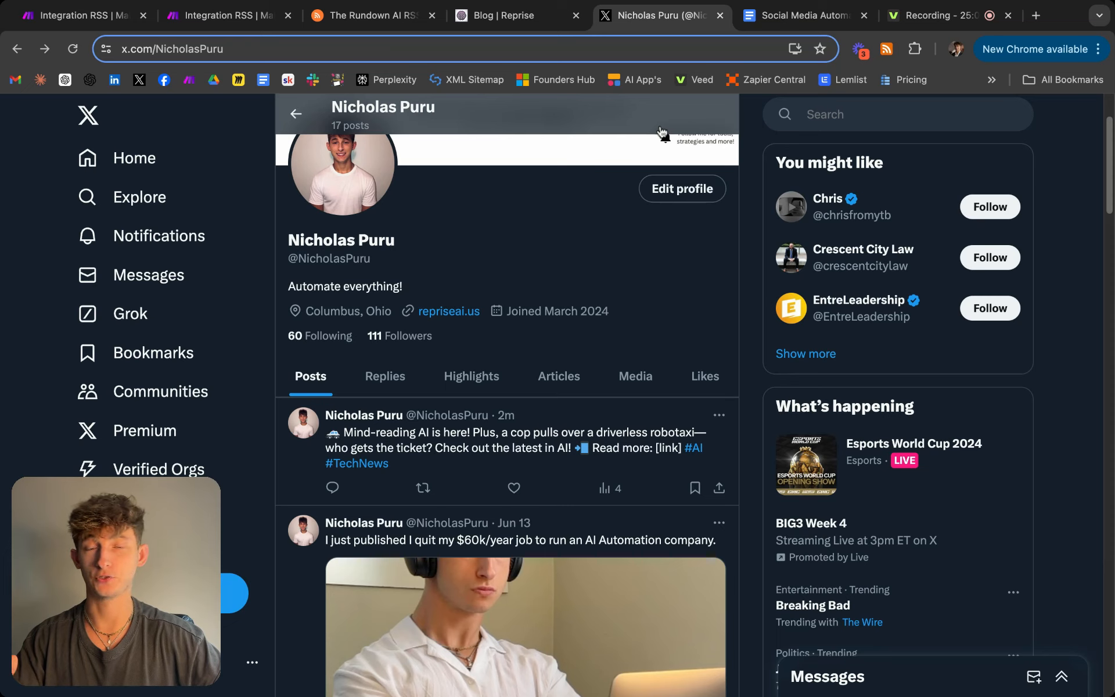
# Back in the Make scenario, add an Instagram for Business Create a Photo Post module after the OpenAI completion module.
pyautogui.click(208, 22)
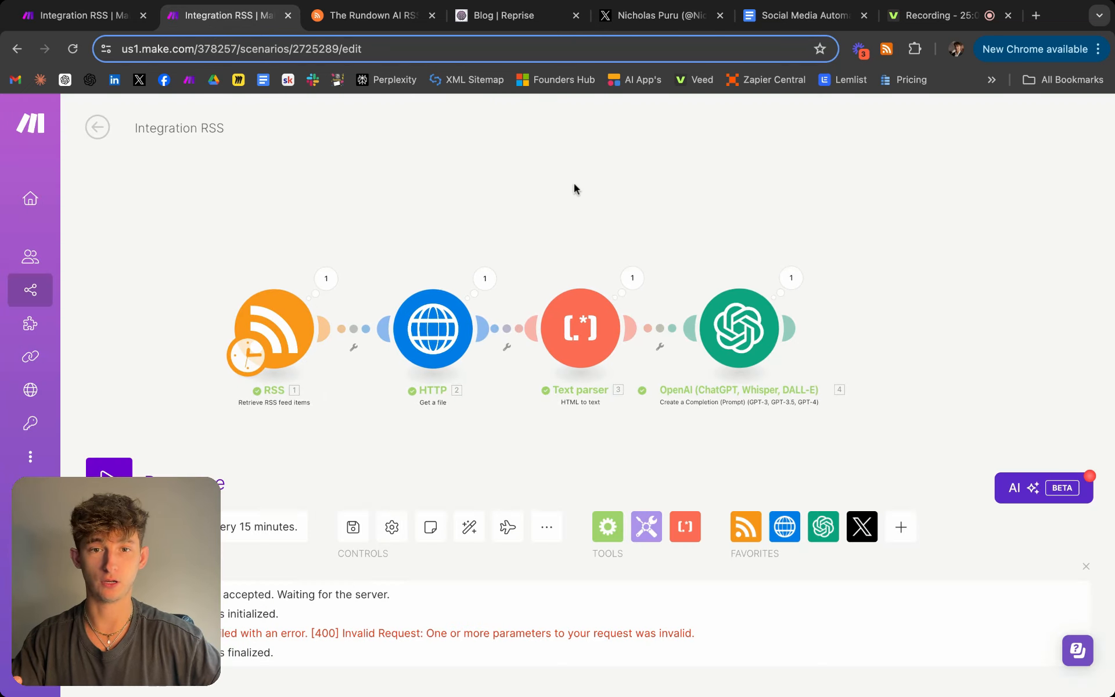
pyautogui.moveTo(574, 183); pyautogui.dragTo(532, 177)
pyautogui.click(749, 323)
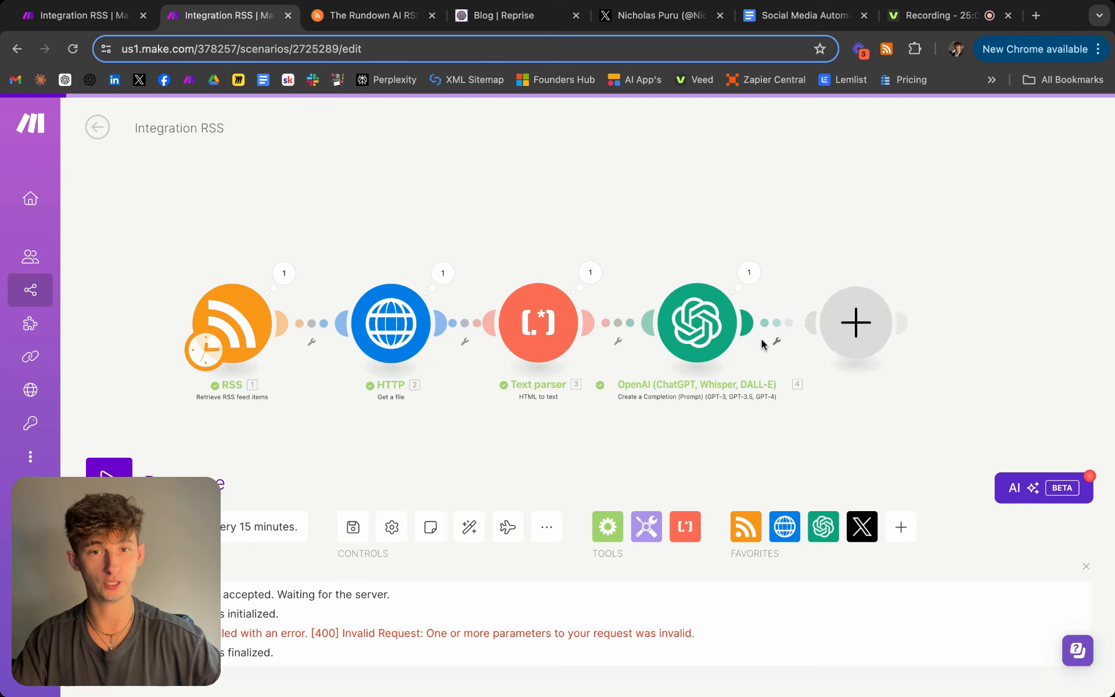
pyautogui.write('instag')
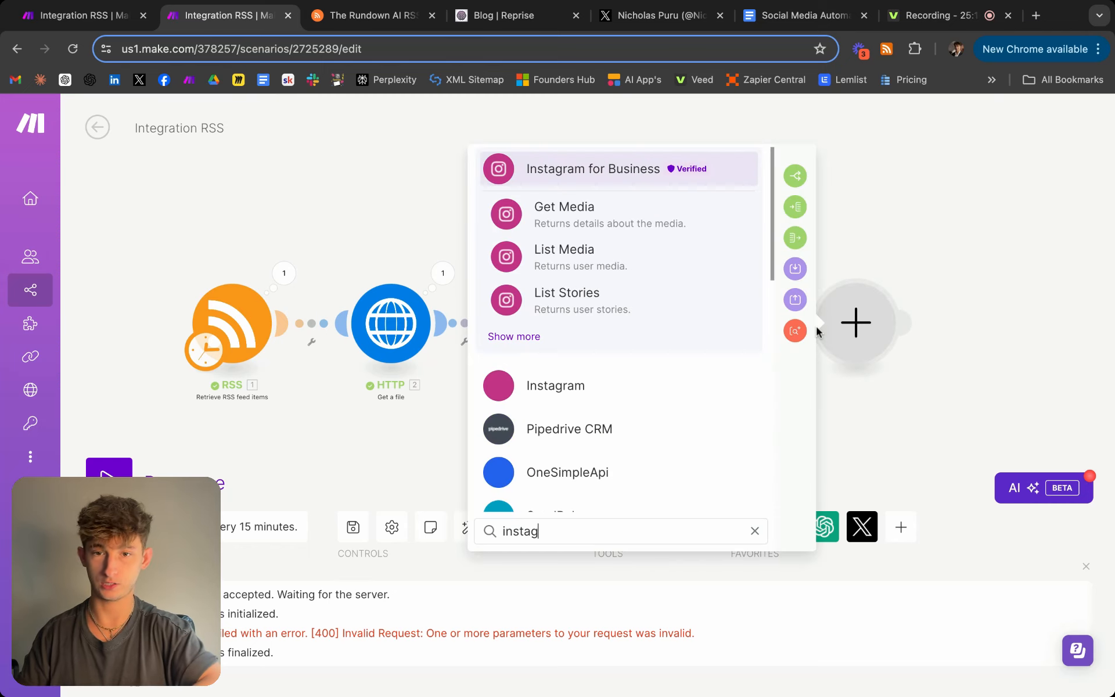
pyautogui.click(564, 181)
pyautogui.scroll(-1, 641, 360)
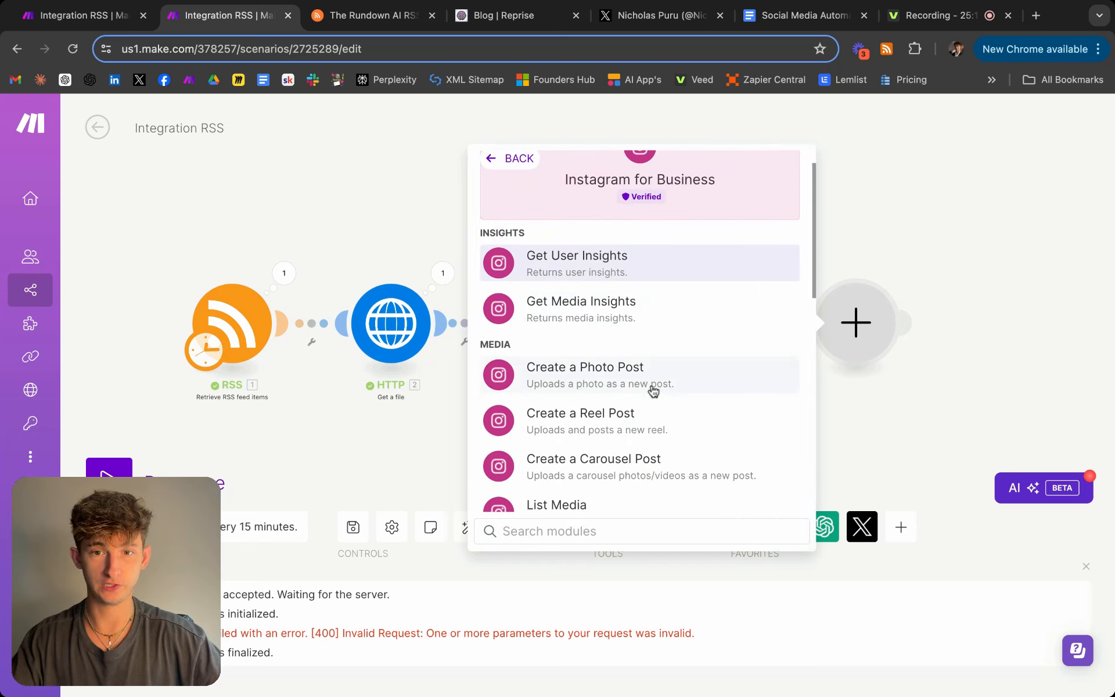
pyautogui.click(614, 373)
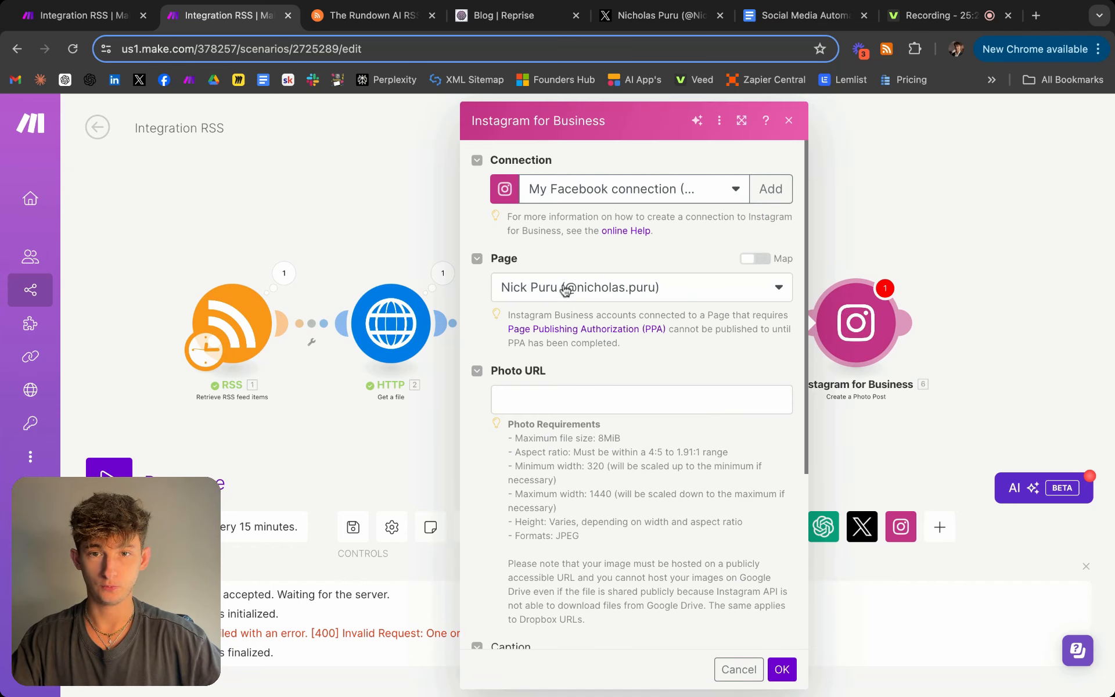
pyautogui.click(531, 397)
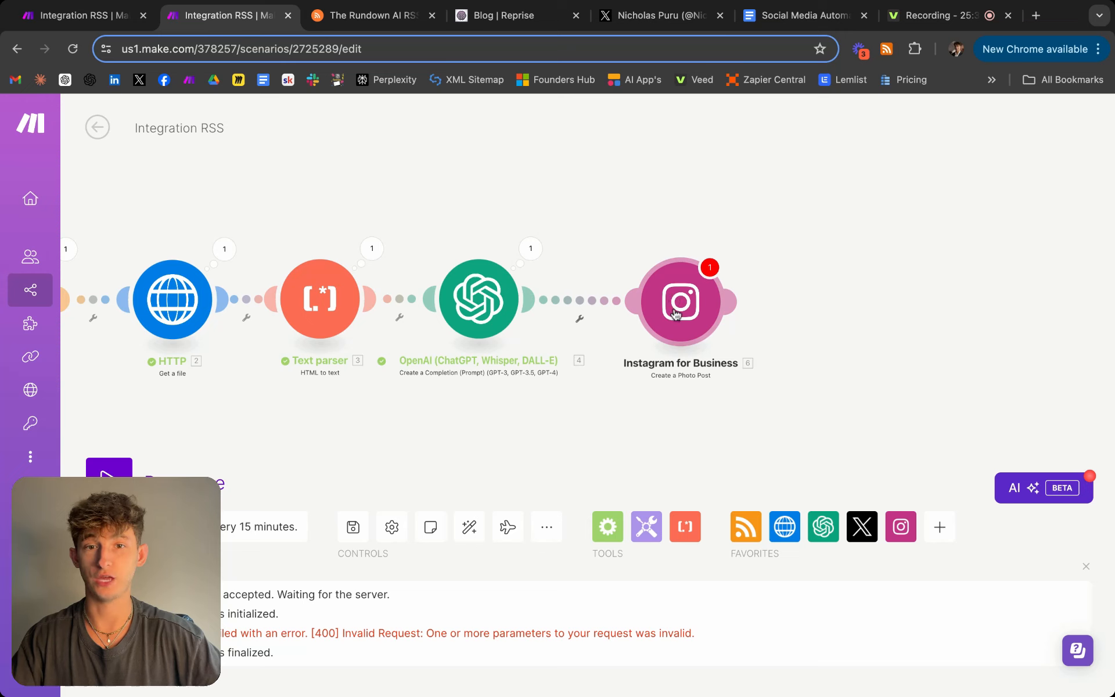
# Insert an OpenAI Generate an Image module between the OpenAI completion module and the Instagram for Business module.
pyautogui.moveTo(633, 317); pyautogui.dragTo(778, 317)
pyautogui.rightClick(640, 306)
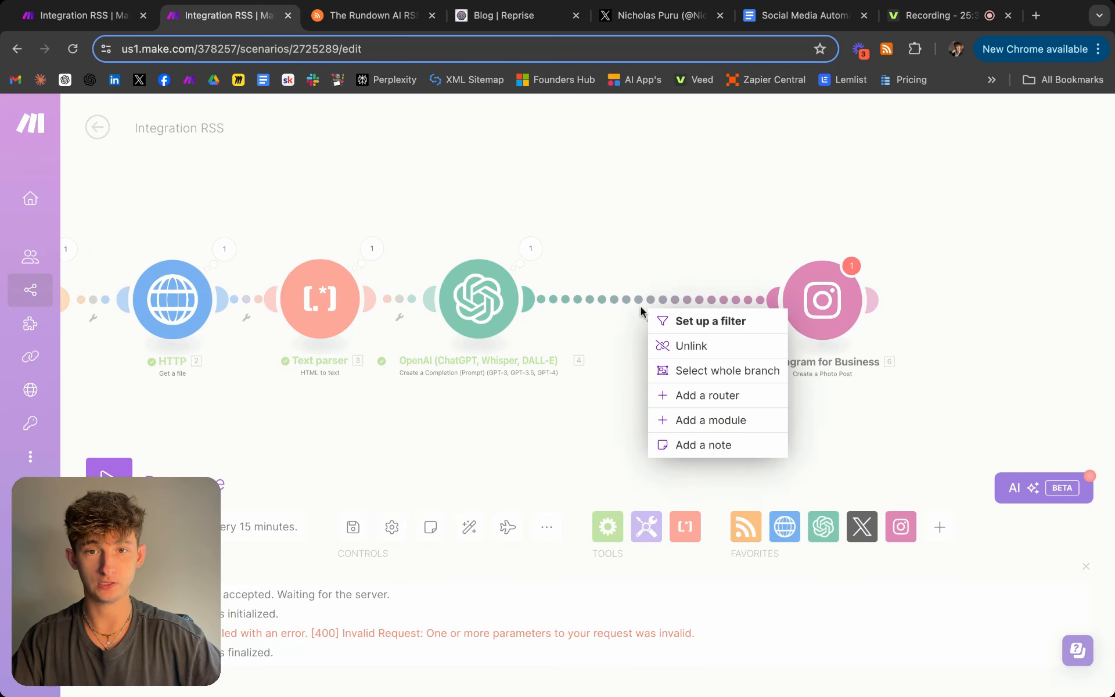
pyautogui.click(704, 421)
pyautogui.click(523, 277)
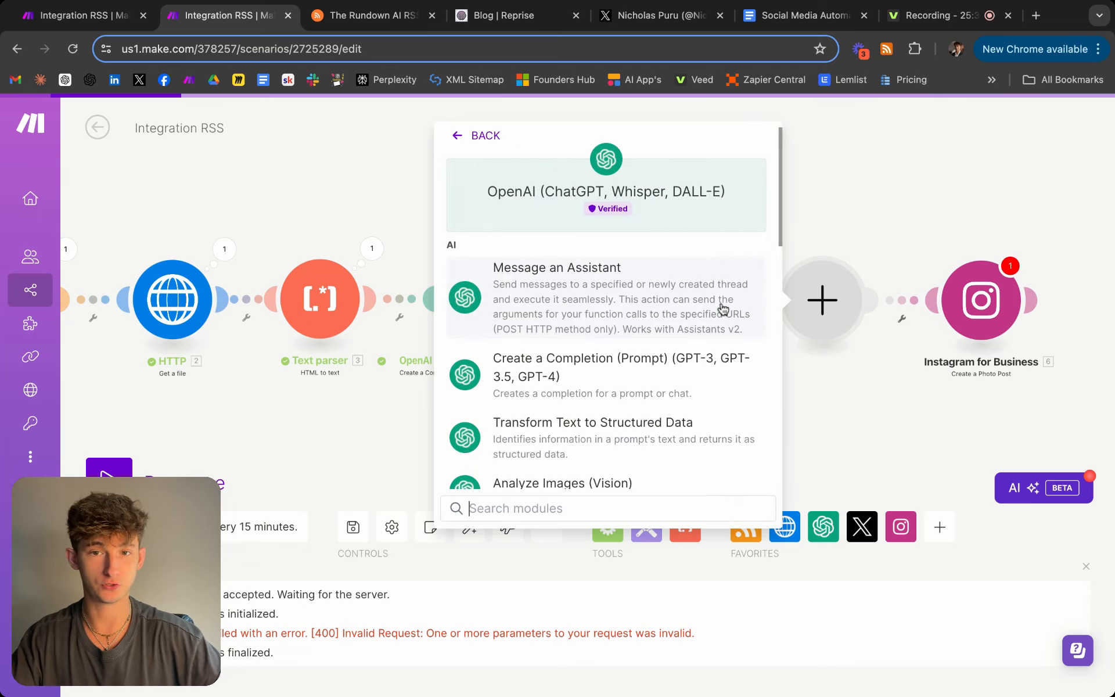
pyautogui.scroll(-5, 615, 413)
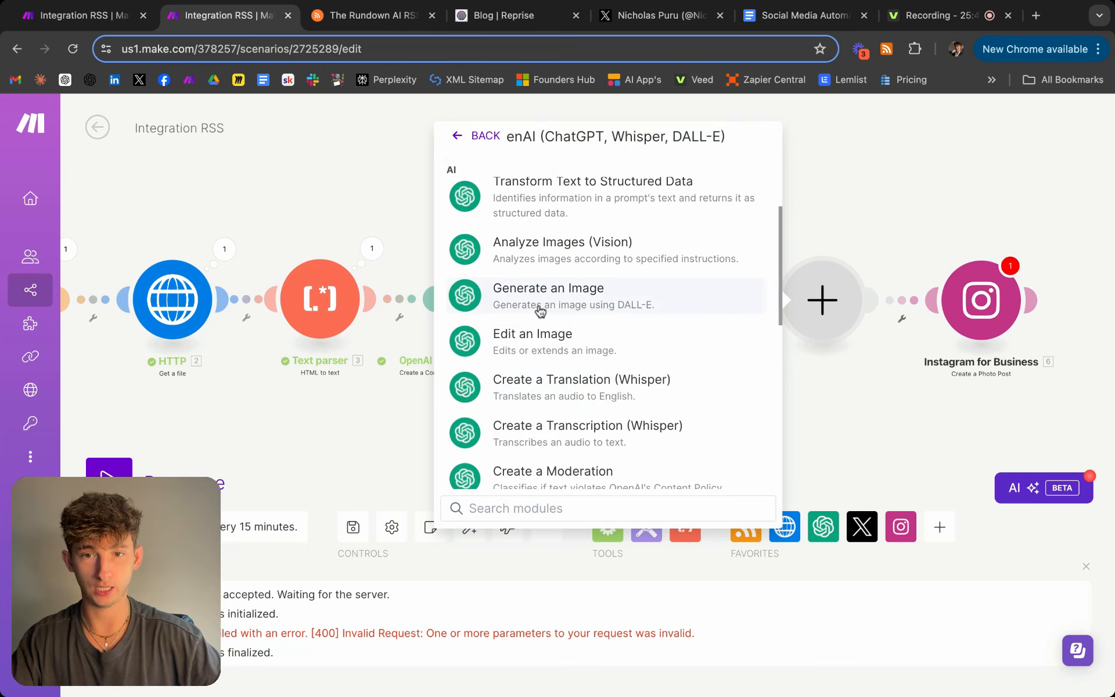
pyautogui.click(598, 293)
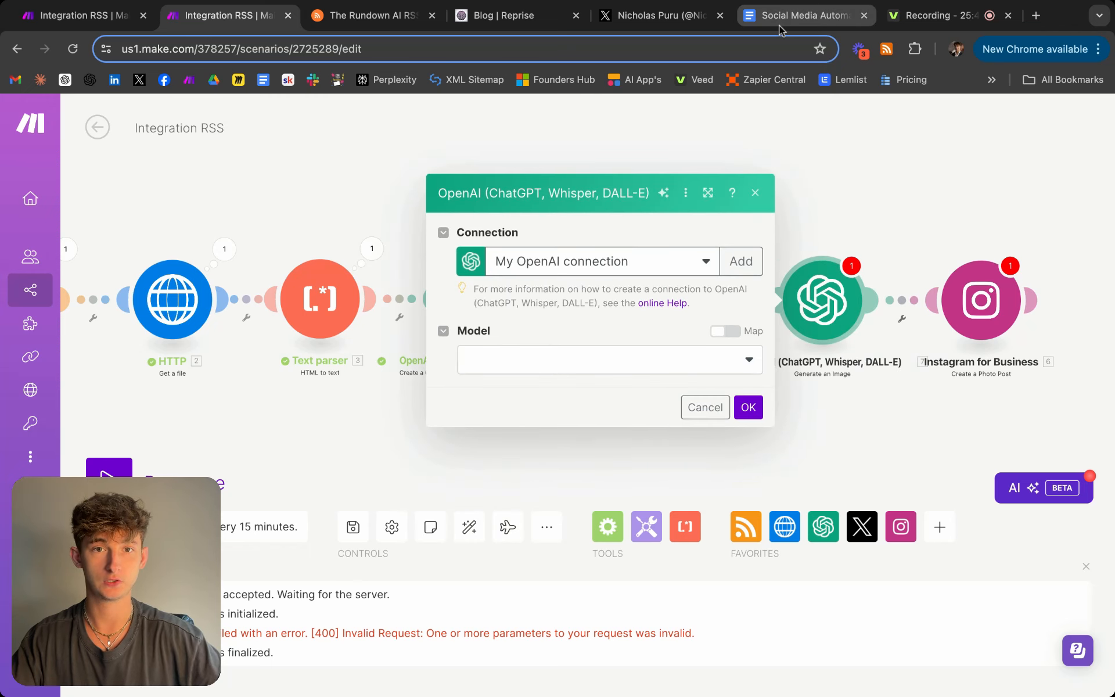
# Copy the Dall-E image prompt, from "Dimensions 1080x1080" through "[result]", from the Social Media Automation Prompting document in Google Docs.
pyautogui.click(779, 25)
pyautogui.scroll(-5, 386, 409)
pyautogui.click(389, 464)
pyautogui.scroll(-6, 389, 463)
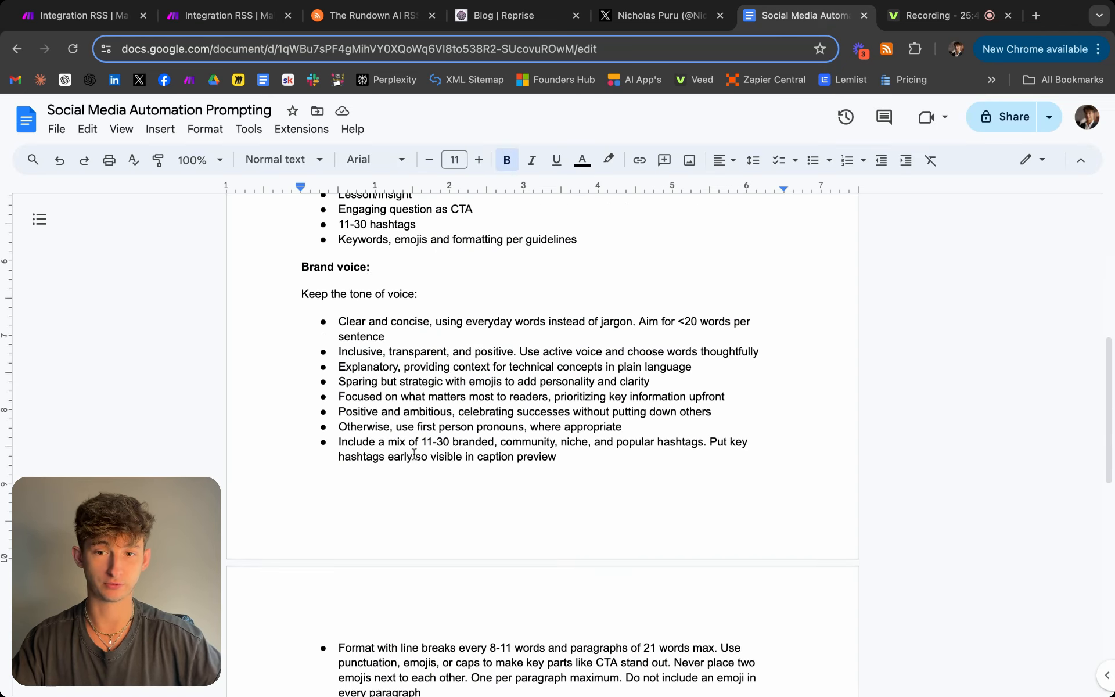
pyautogui.scroll(-4, 392, 426)
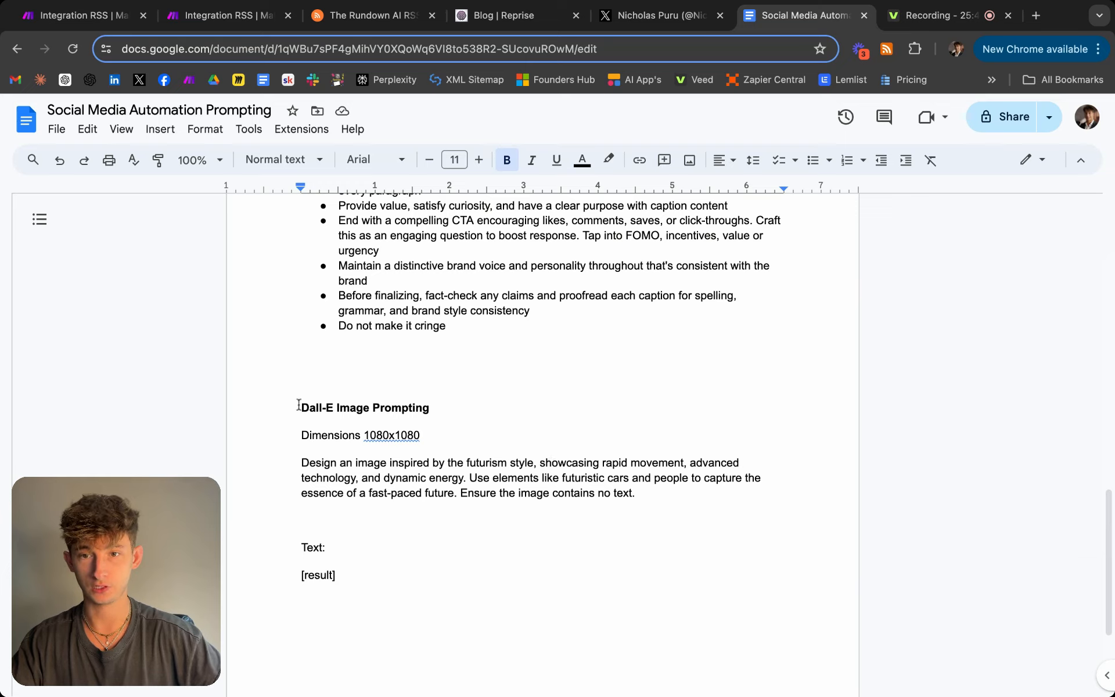
pyautogui.moveTo(301, 436)
pyautogui.mouseDown()
pyautogui.moveTo(395, 439)
pyautogui.moveTo(455, 494)
pyautogui.moveTo(301, 572)
pyautogui.moveTo(340, 583)
pyautogui.mouseUp()
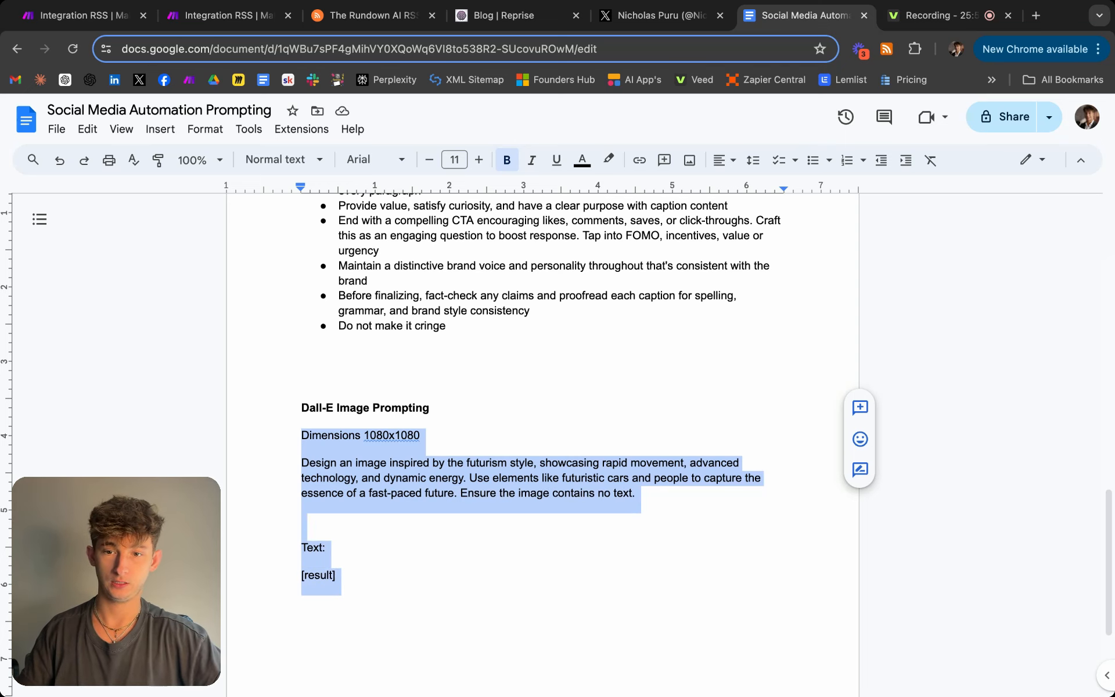
# Back in Make, set the image module's model to Dall-E 3 and paste the copied image prompt into its Prompt.
pyautogui.click(226, 15)
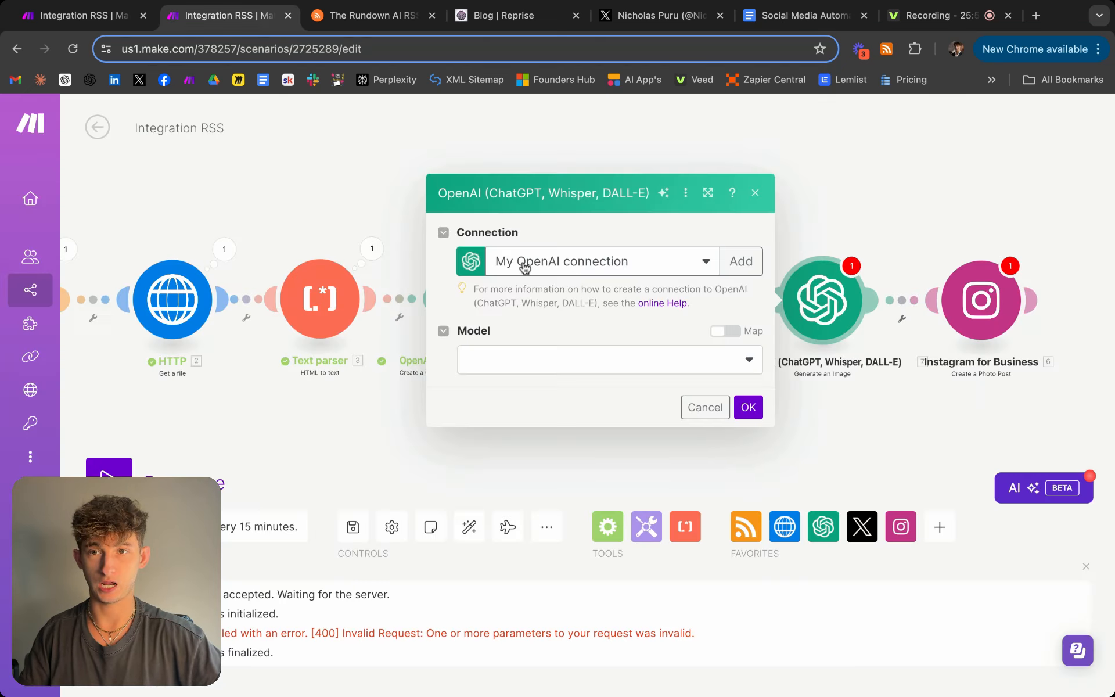
pyautogui.click(500, 370)
pyautogui.click(549, 387)
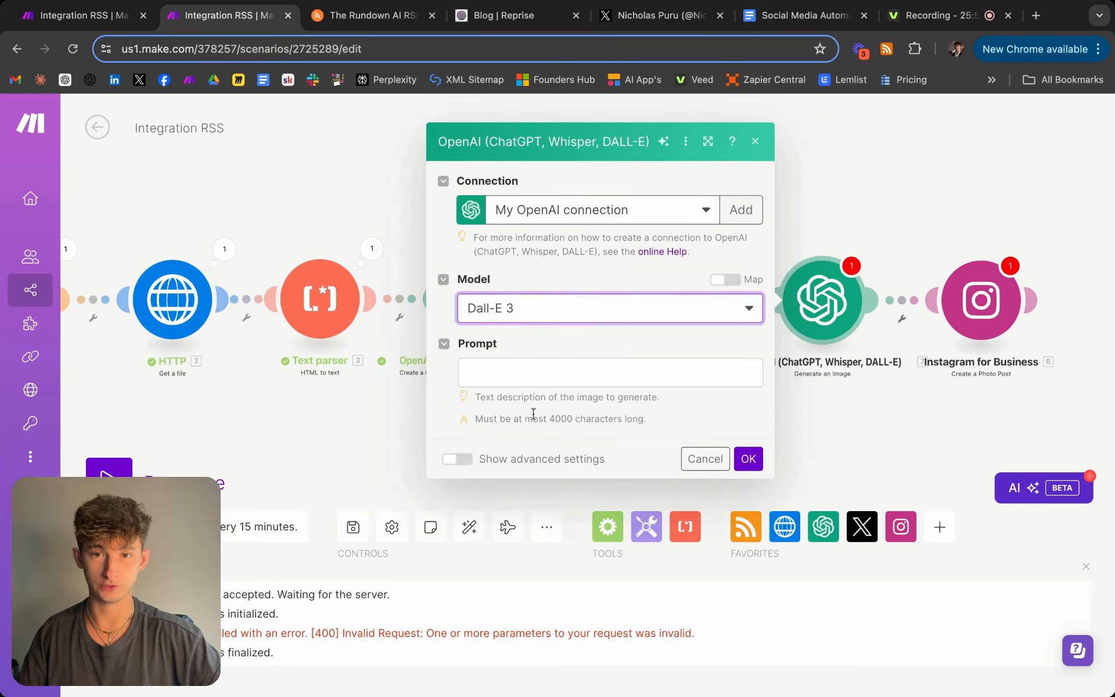
pyautogui.click(515, 371)
pyautogui.write('Dimensions 1080×1080Design an image inspired by the futurism style, showcasing rapid movement, advanced technology, and dynamic energy. Use elements like futuristic cars and people to capture the essence of a fast-paced future. Ensure the image contains no text.Text:[result]')
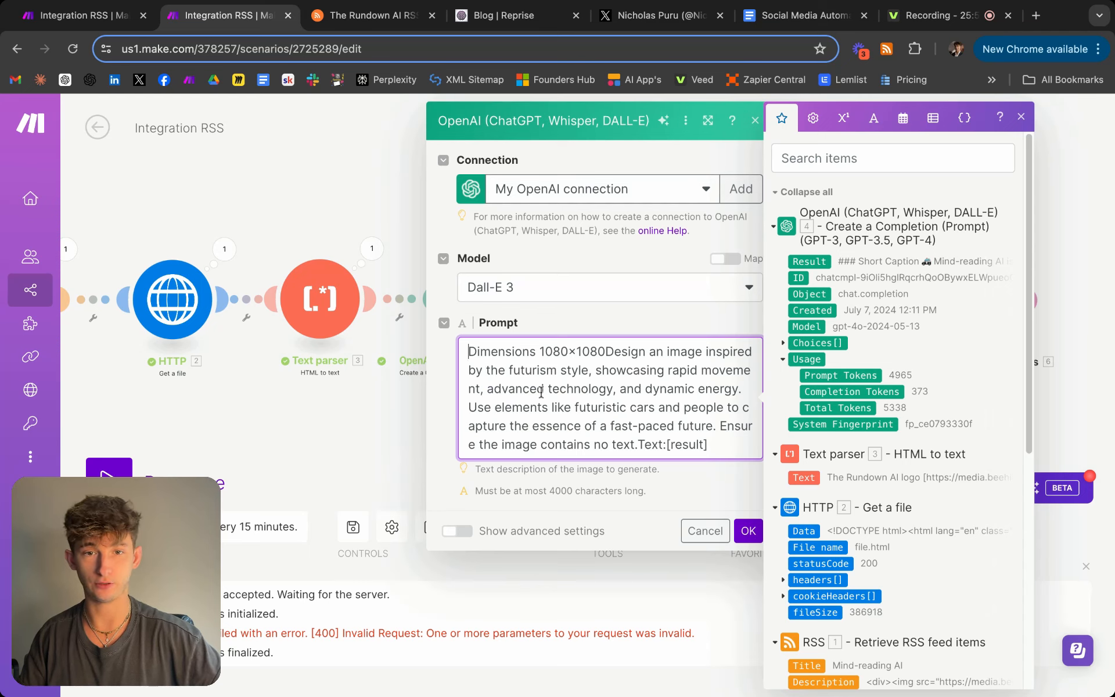
# Separate the prompt's dimensions, design description, no-text instruction and "Text:" label with blank lines.
pyautogui.click(607, 352)
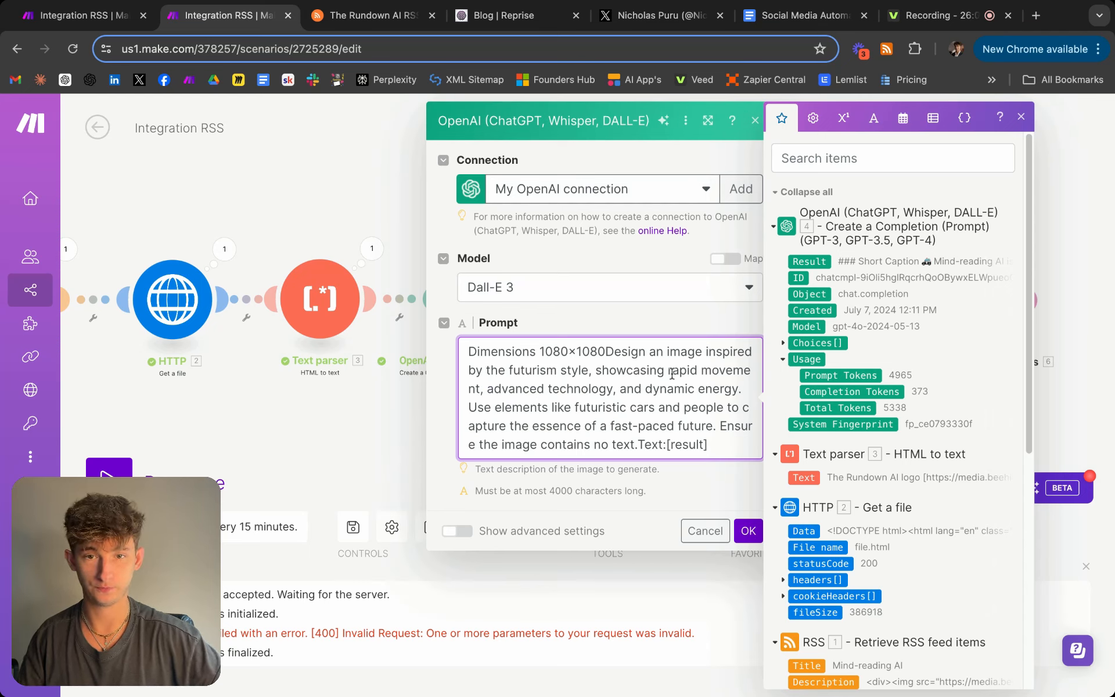
pyautogui.press('Return')
pyautogui.press('Return')
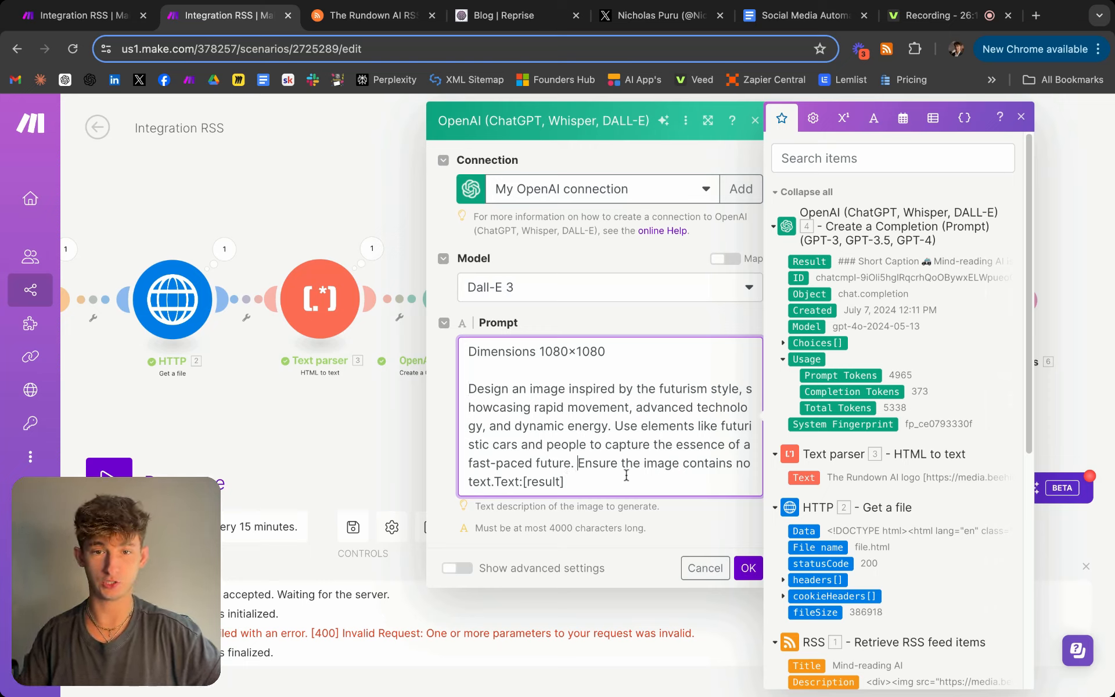
pyautogui.click(578, 463)
pyautogui.press('Return')
pyautogui.press('Return')
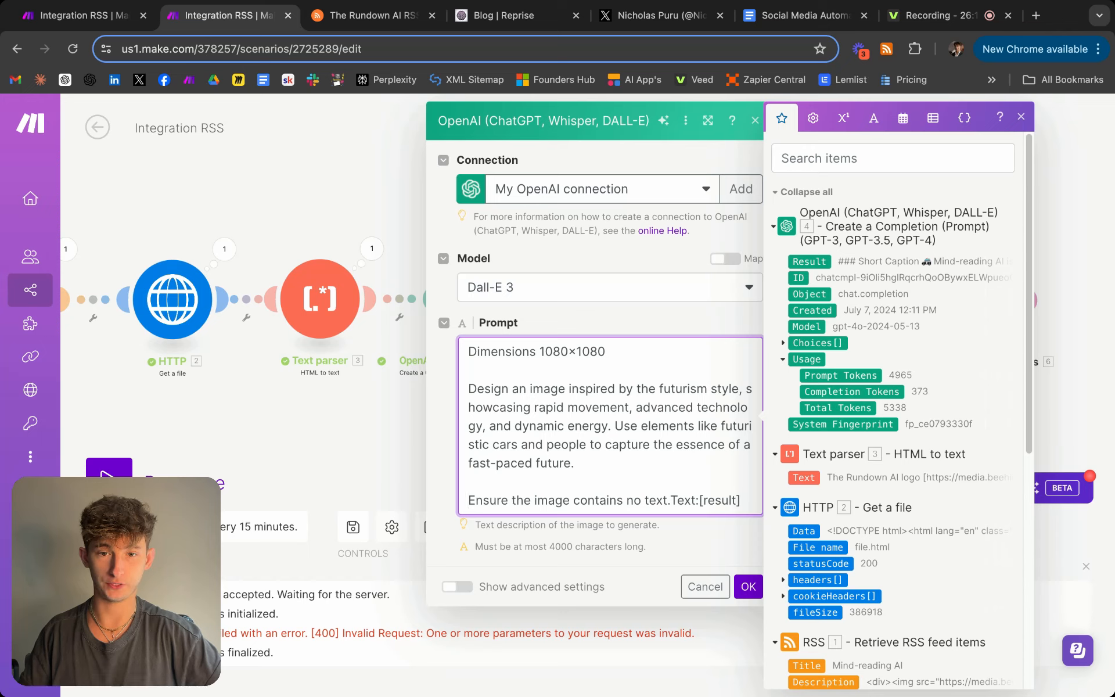
pyautogui.press('Return')
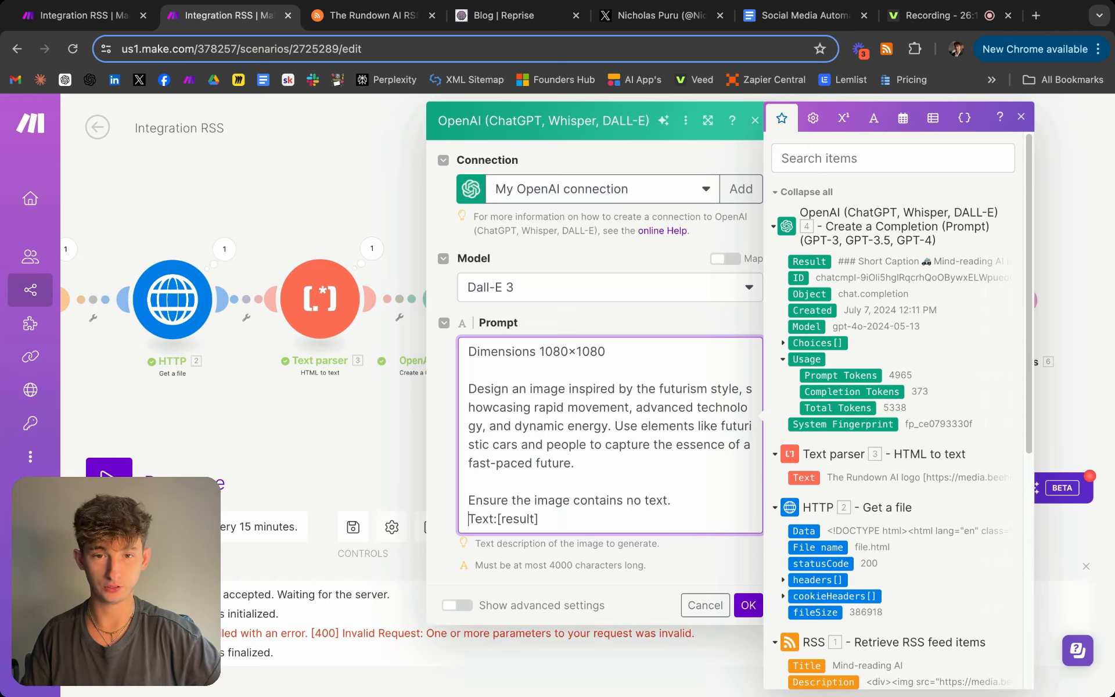
pyautogui.press('Return')
# Replace the prompt's [result] placeholder with the Text parser's Text value and save the Generate an Image module.
pyautogui.press('Right')
pyautogui.press('Right')
pyautogui.press('Right')
pyautogui.press('Right')
pyautogui.press('Right')
pyautogui.press('Right')
pyautogui.press('BackSpace')
pyautogui.press('BackSpace')
pyautogui.press('BackSpace')
pyautogui.press('BackSpace')
pyautogui.press('BackSpace')
pyautogui.press('BackSpace')
pyautogui.press('BackSpace')
pyautogui.press('BackSpace')
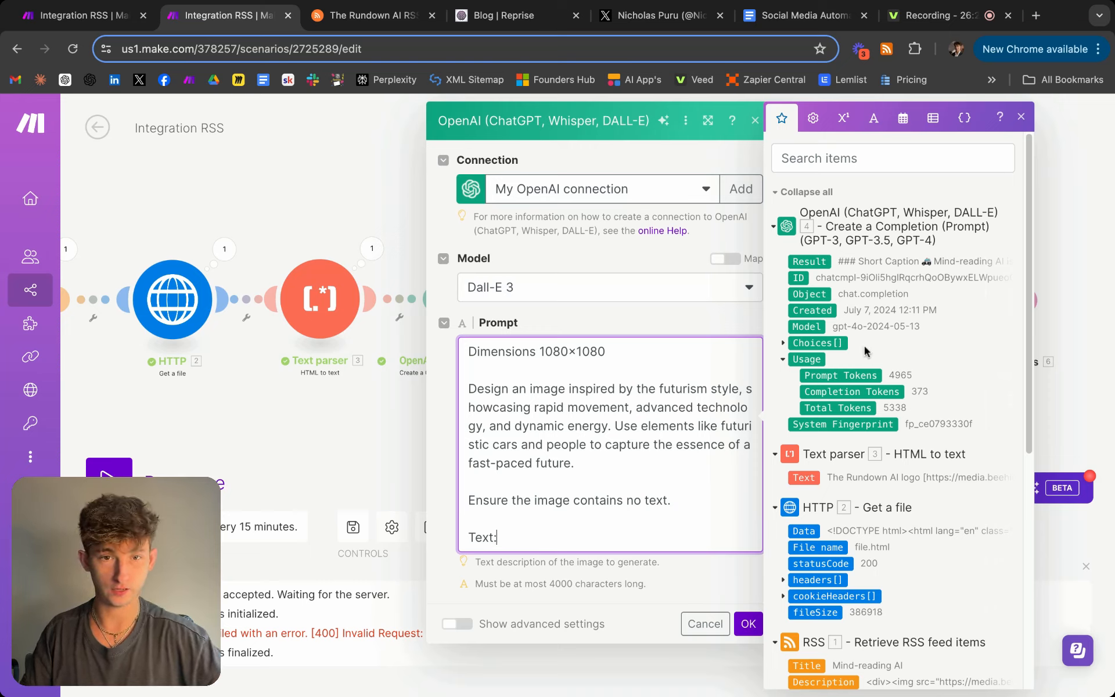
pyautogui.click(804, 477)
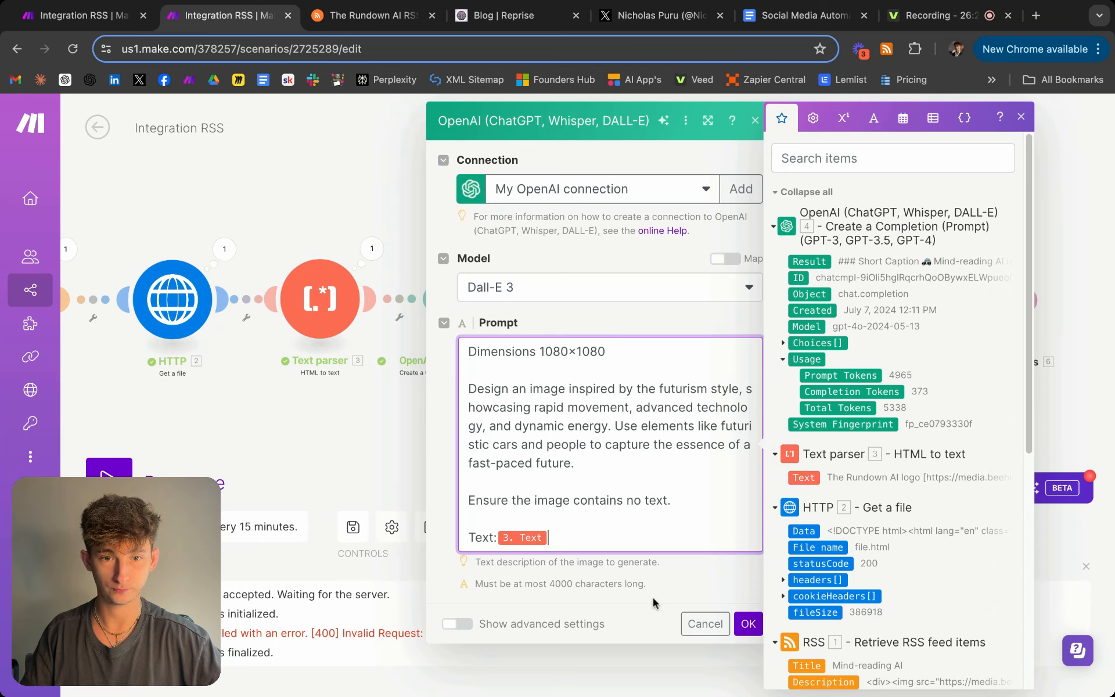
pyautogui.click(748, 623)
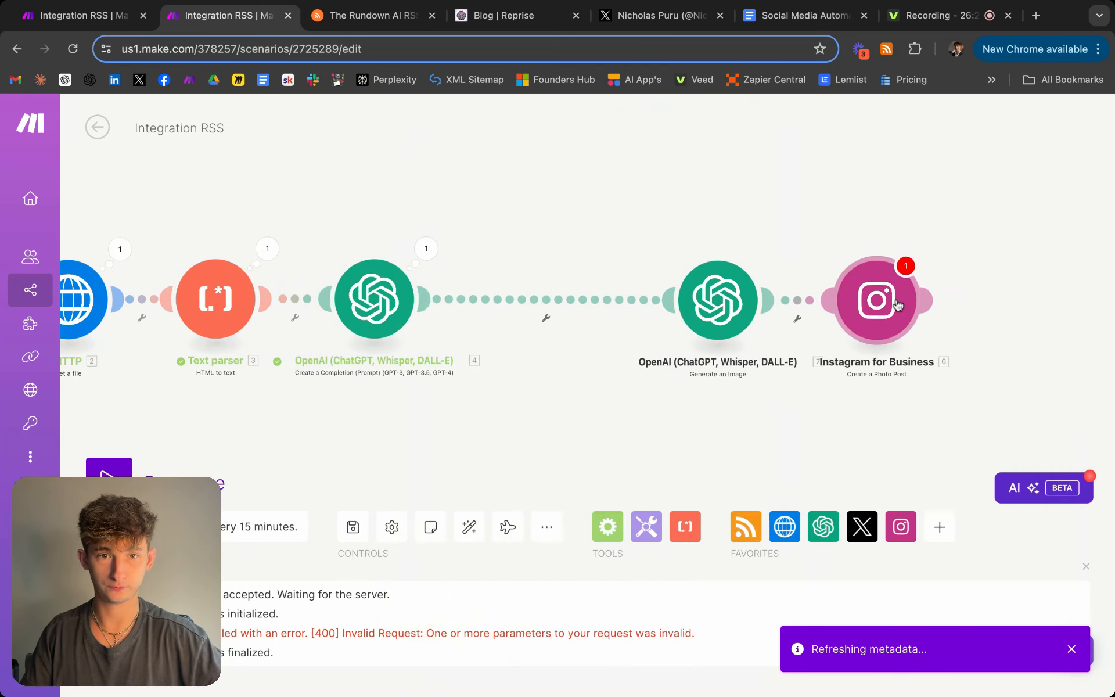
pyautogui.click(889, 300)
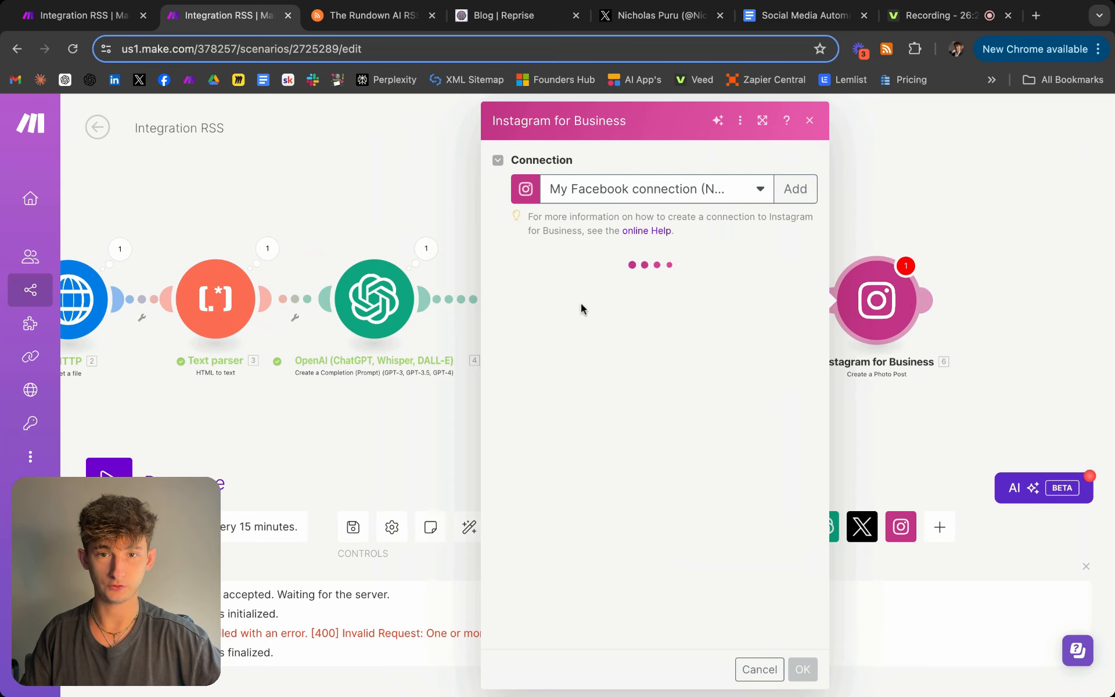
pyautogui.click(581, 400)
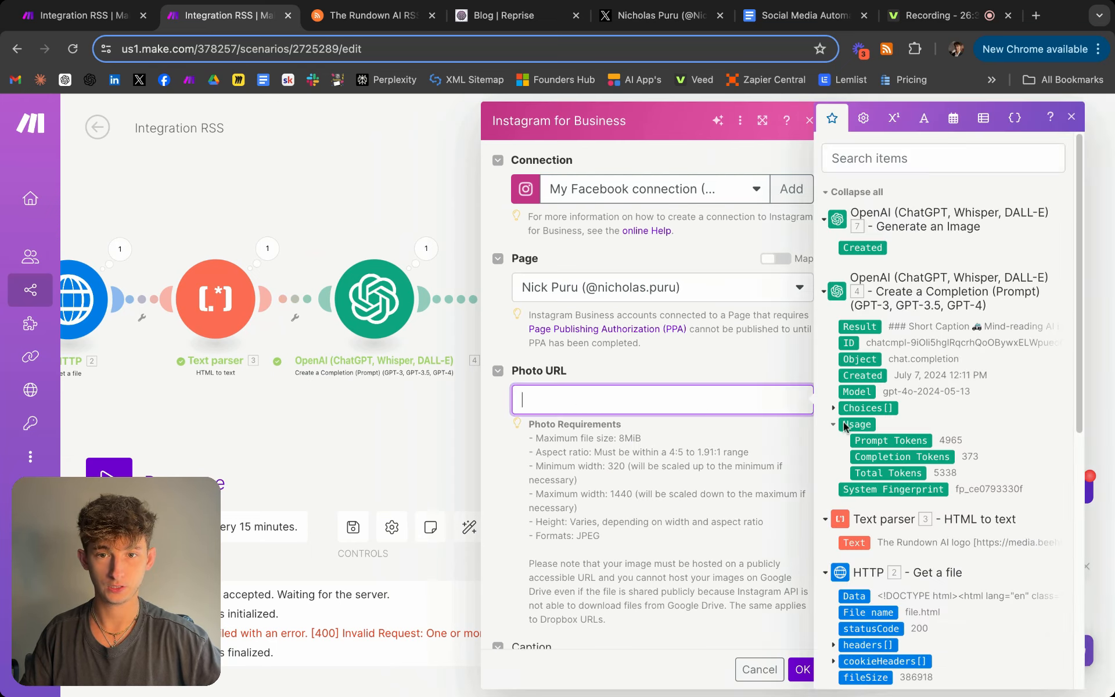
pyautogui.click(375, 197)
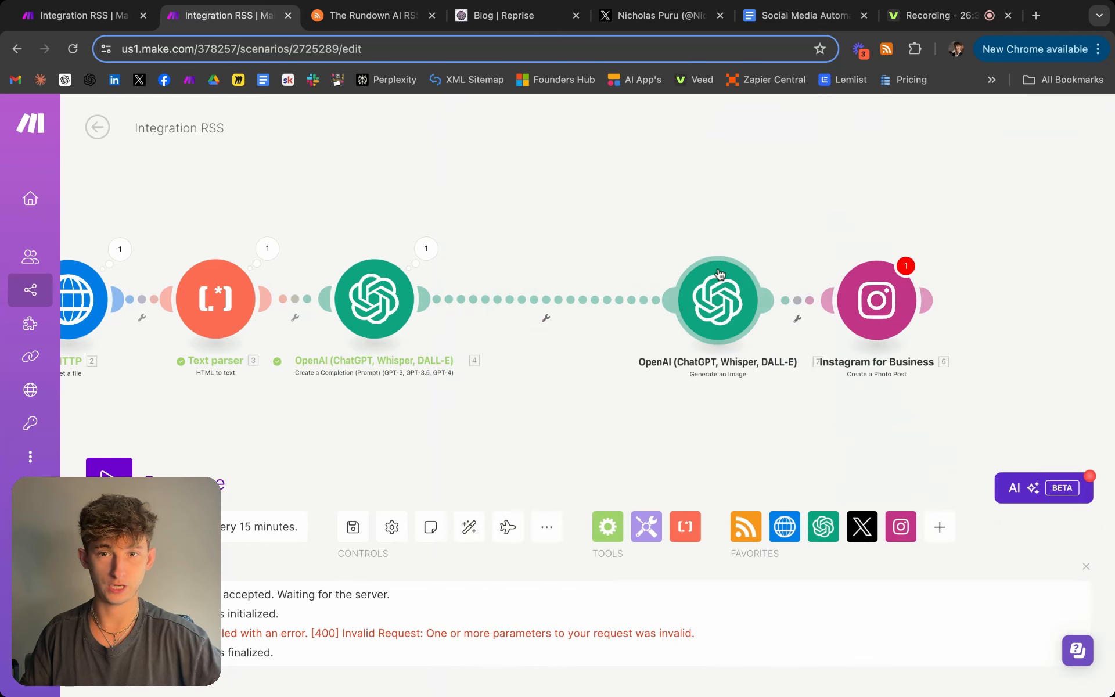
# Run only the Generate an Image module, supplying the caption text from the OpenAI completion module's Result output as the Text input.
pyautogui.rightClick(718, 302)
pyautogui.click(775, 337)
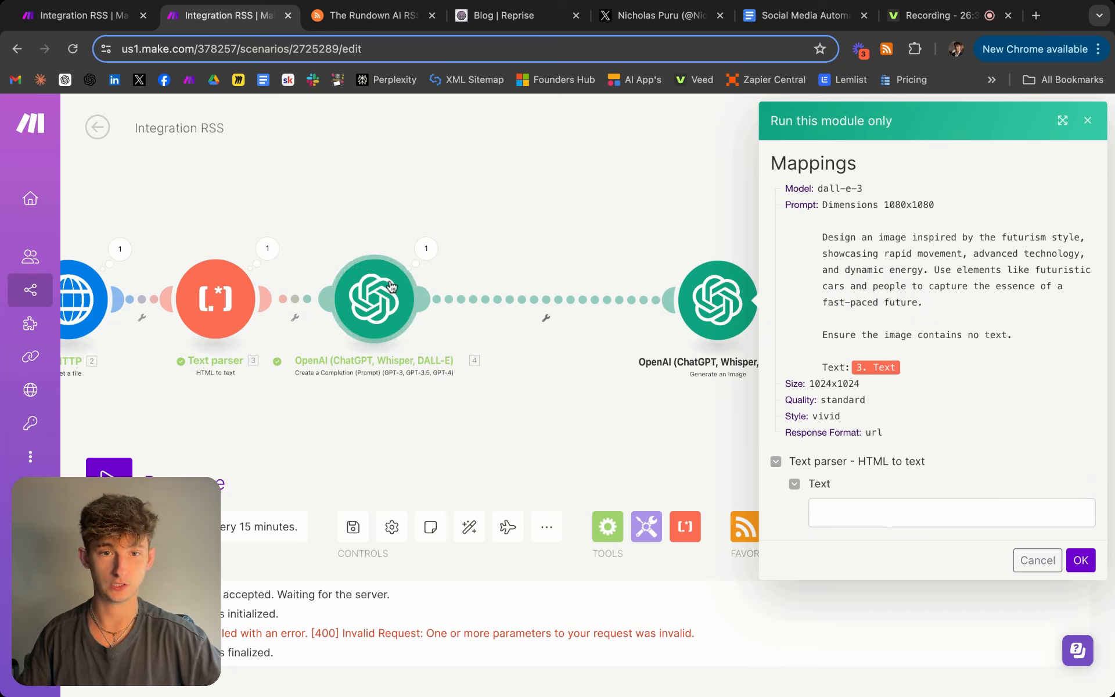
pyautogui.click(426, 248)
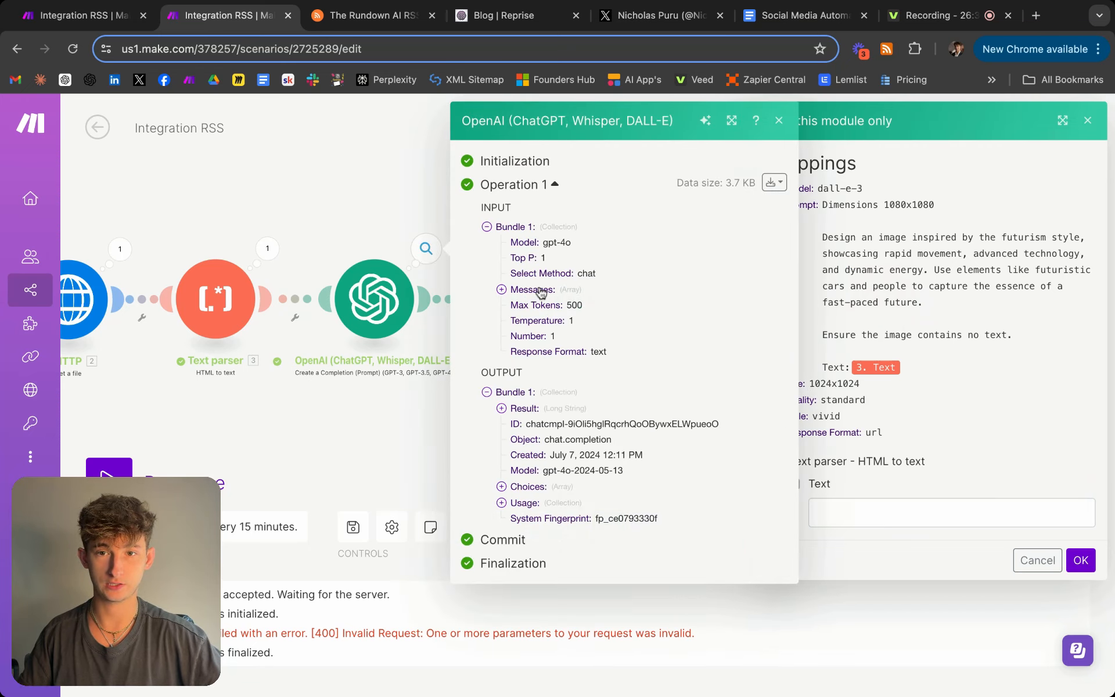
pyautogui.click(501, 409)
pyautogui.moveTo(517, 430); pyautogui.dragTo(709, 483)
pyautogui.moveTo(929, 525); pyautogui.dragTo(928, 525)
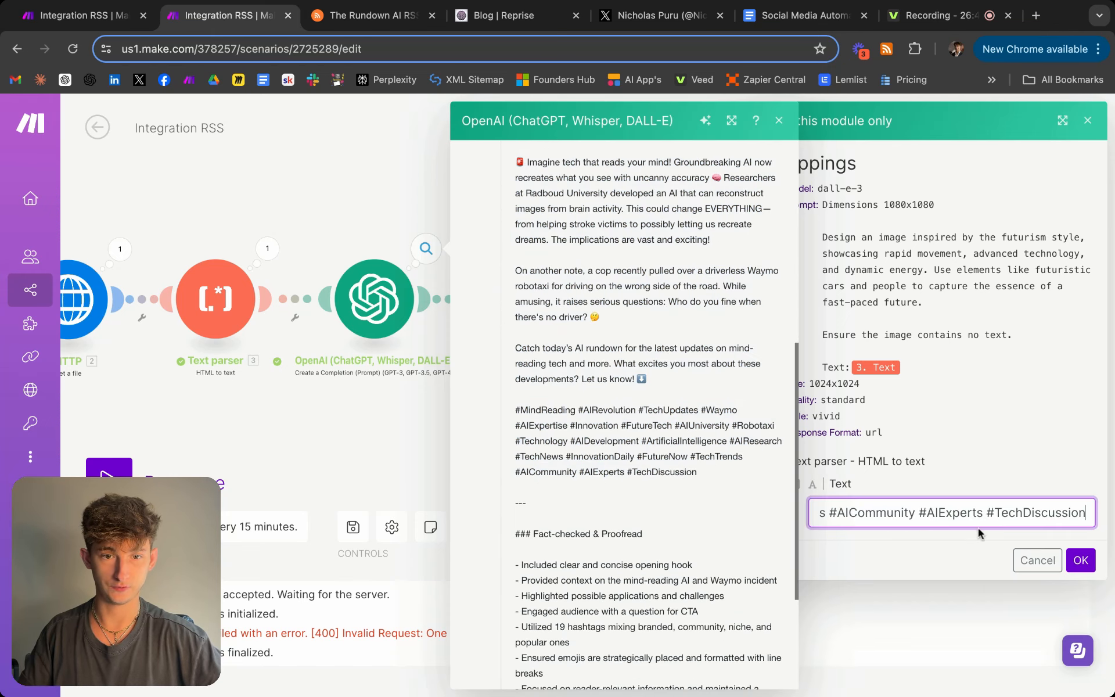
pyautogui.click(1081, 560)
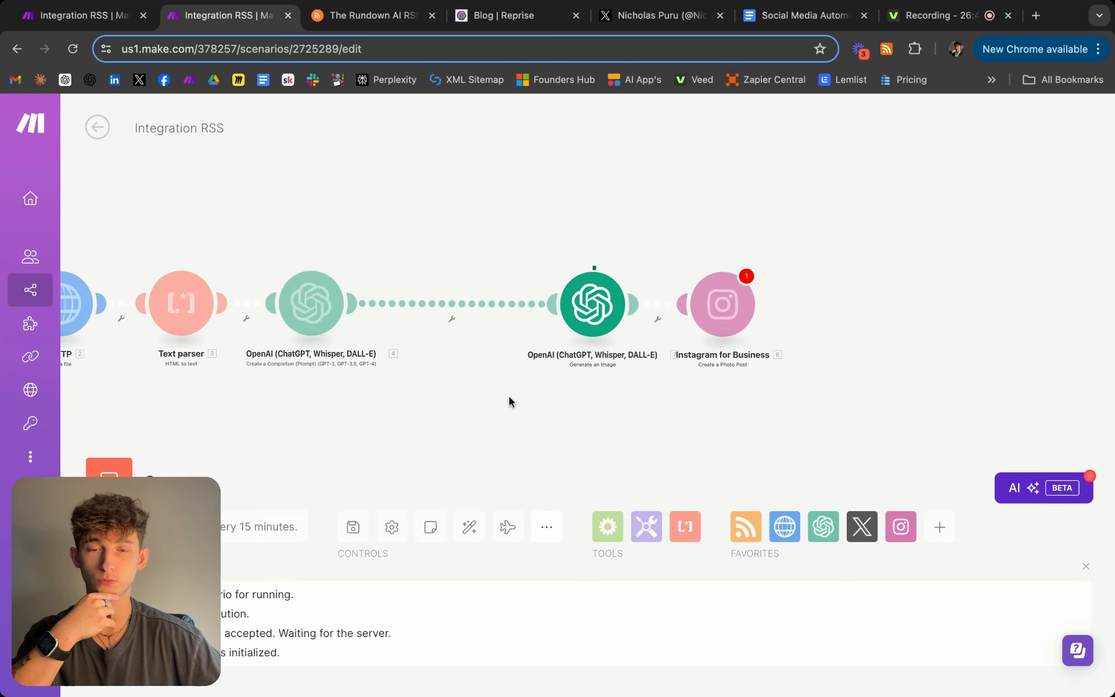
pyautogui.scroll(-2, 513, 407)
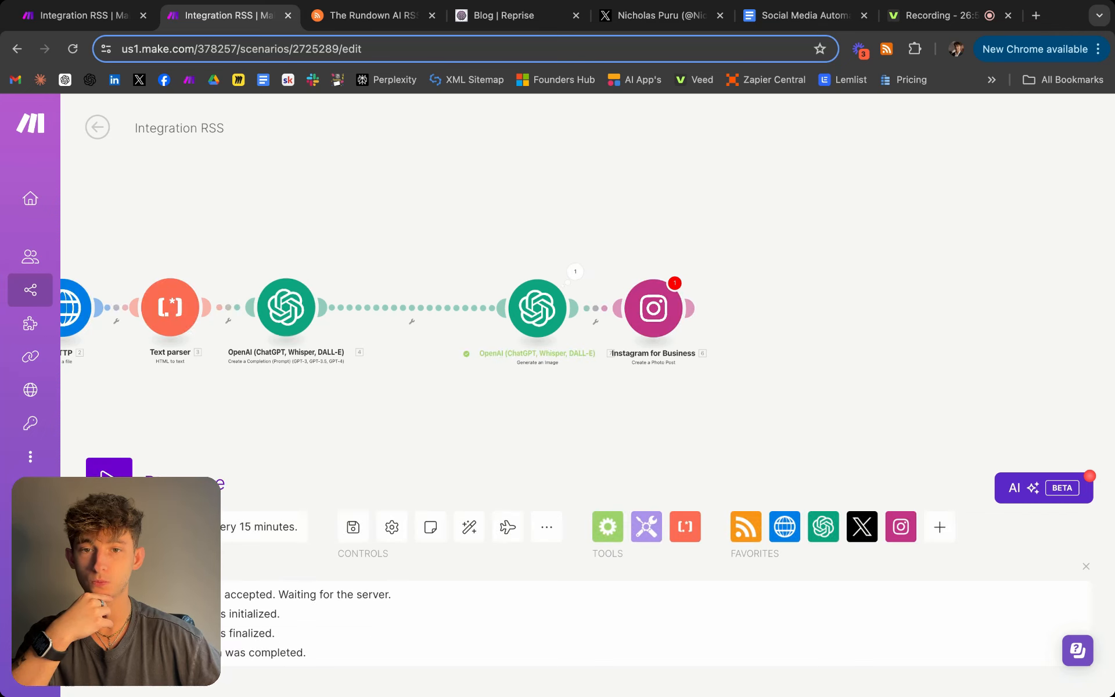
# Inspect the Generate an Image module's output and map its Data URL value into the Instagram module's Photo URL.
pyautogui.click(576, 273)
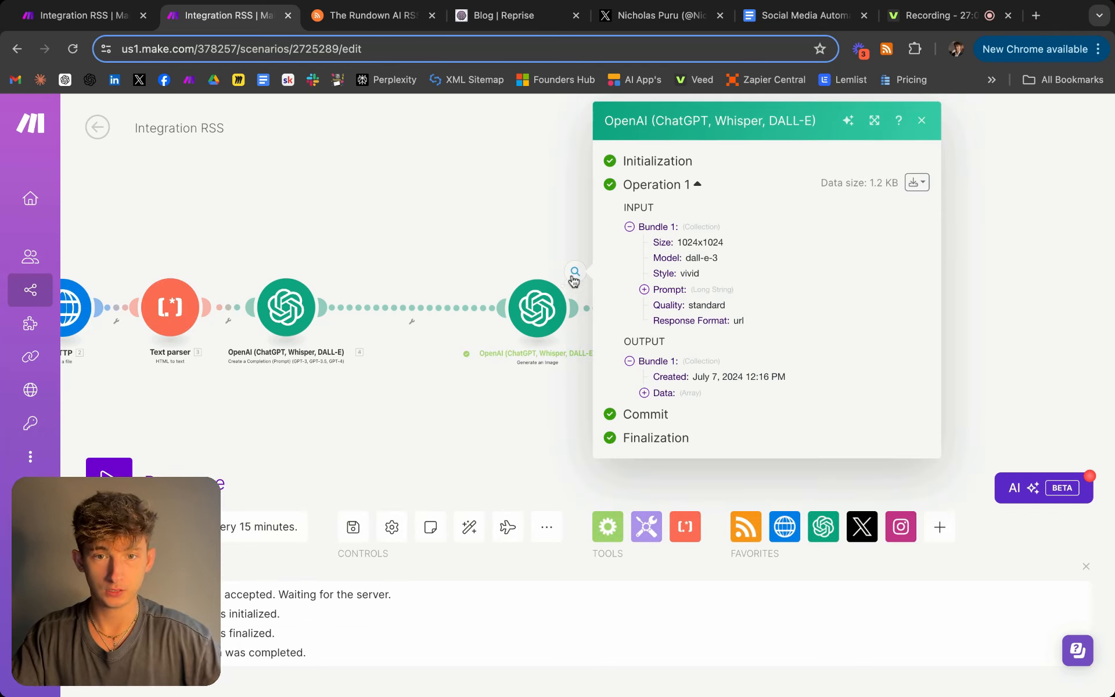
pyautogui.click(529, 386)
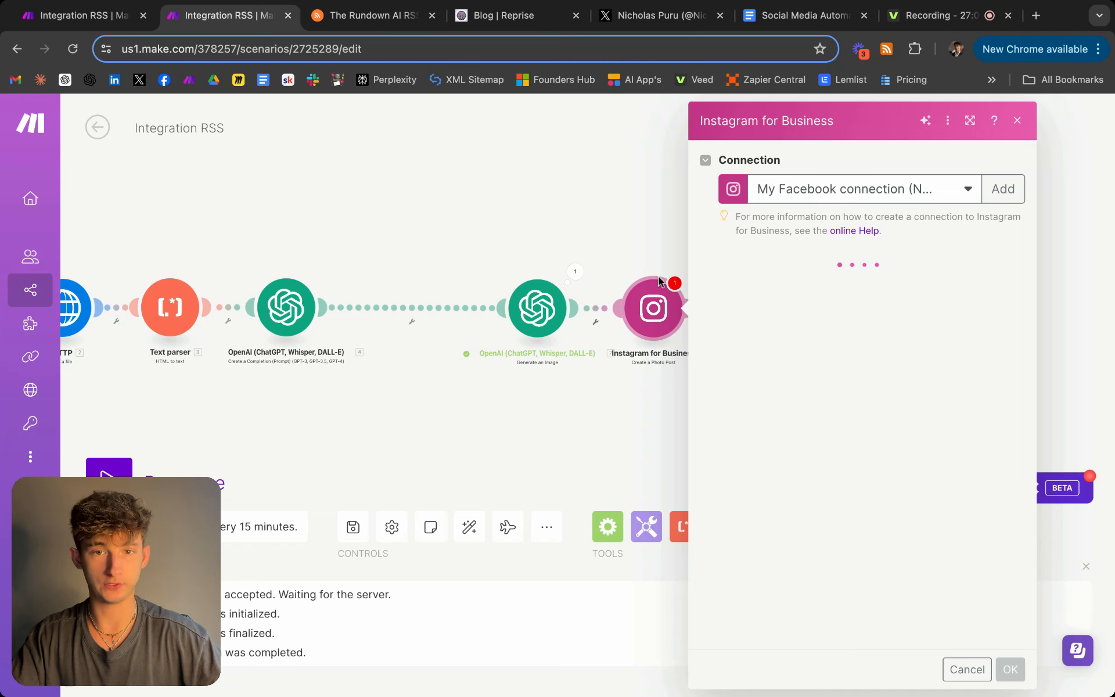
pyautogui.click(765, 401)
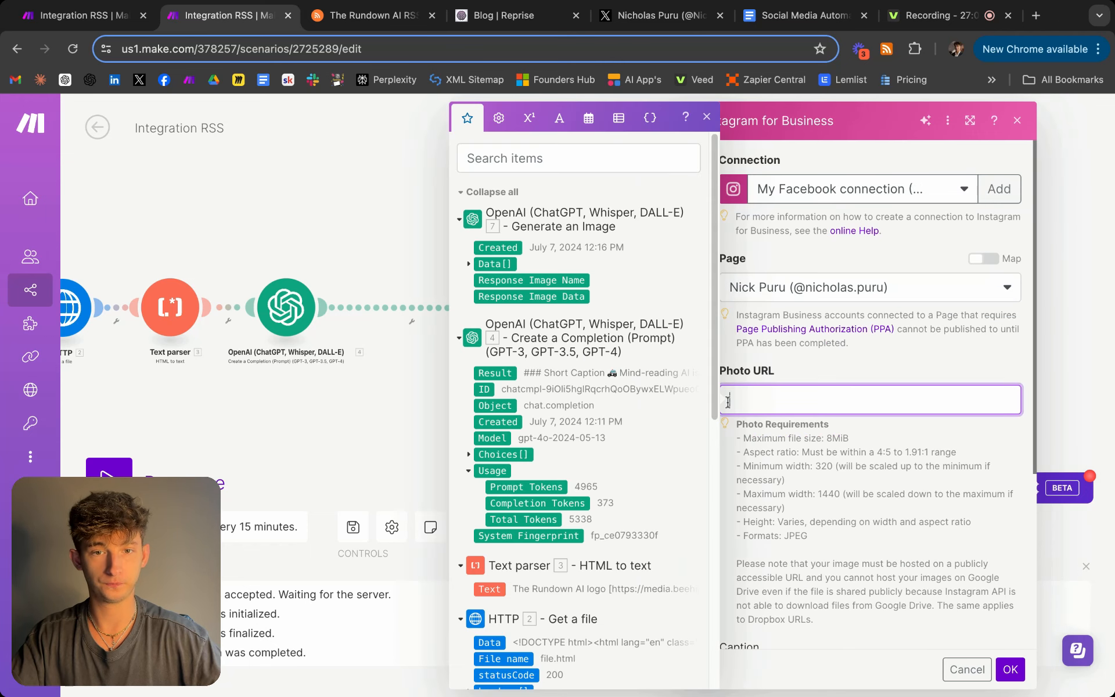
pyautogui.click(489, 264)
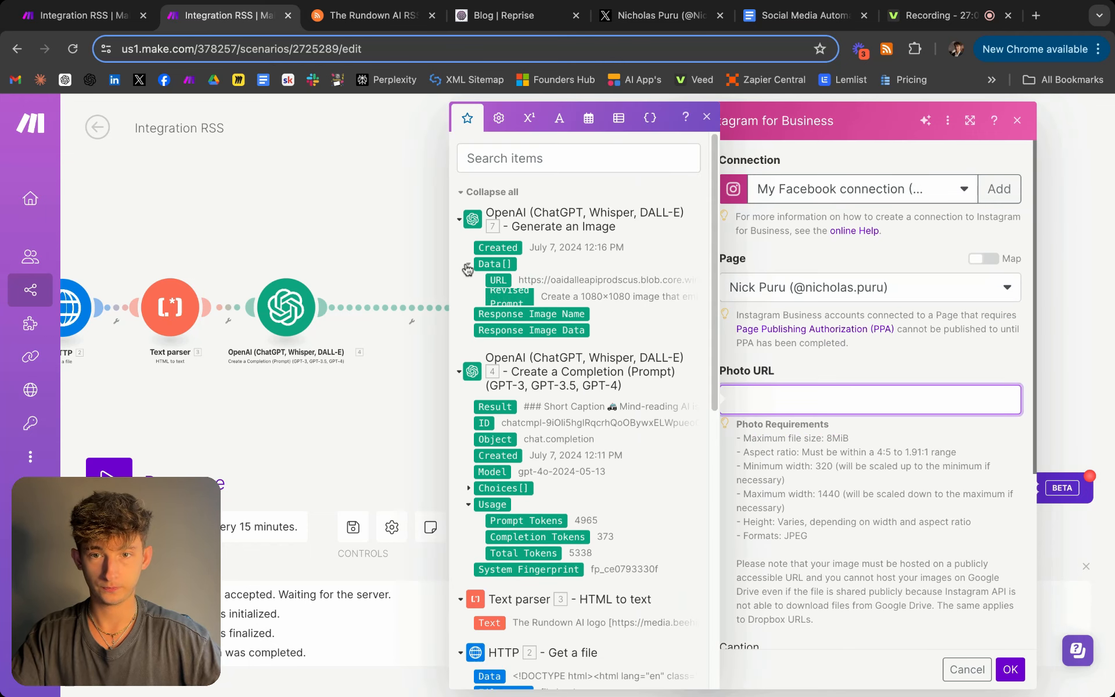
pyautogui.click(499, 280)
# Set the Instagram post's Caption to the OpenAI completion module's Result and save the module.
pyautogui.scroll(-5, 904, 463)
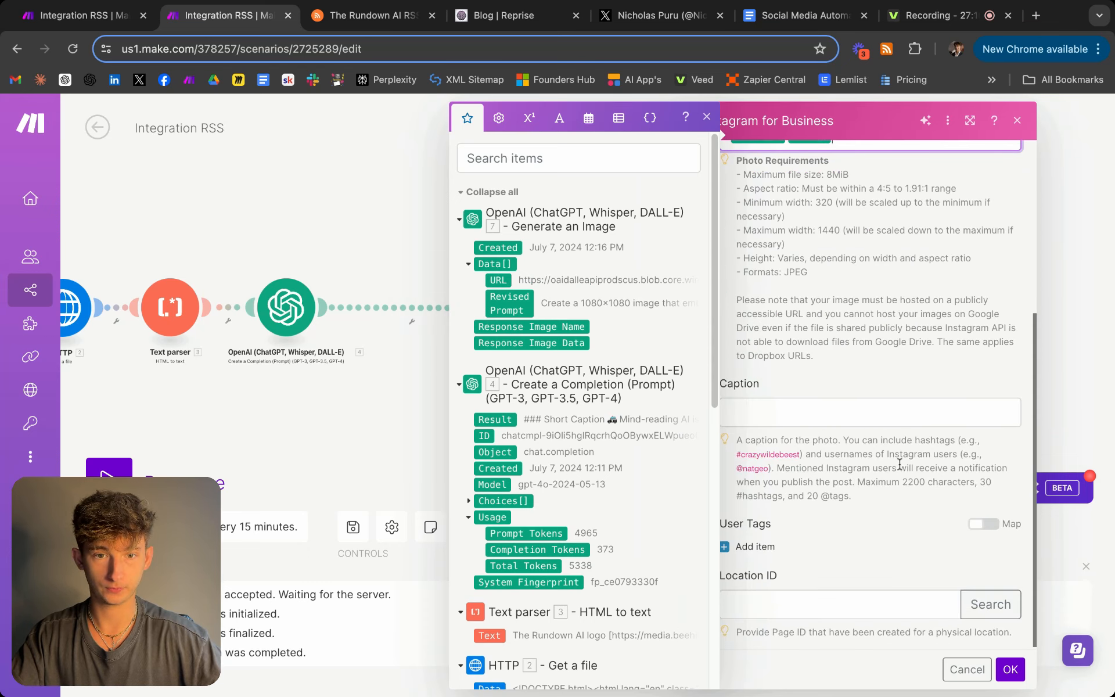
pyautogui.click(772, 411)
pyautogui.scroll(-1, 535, 388)
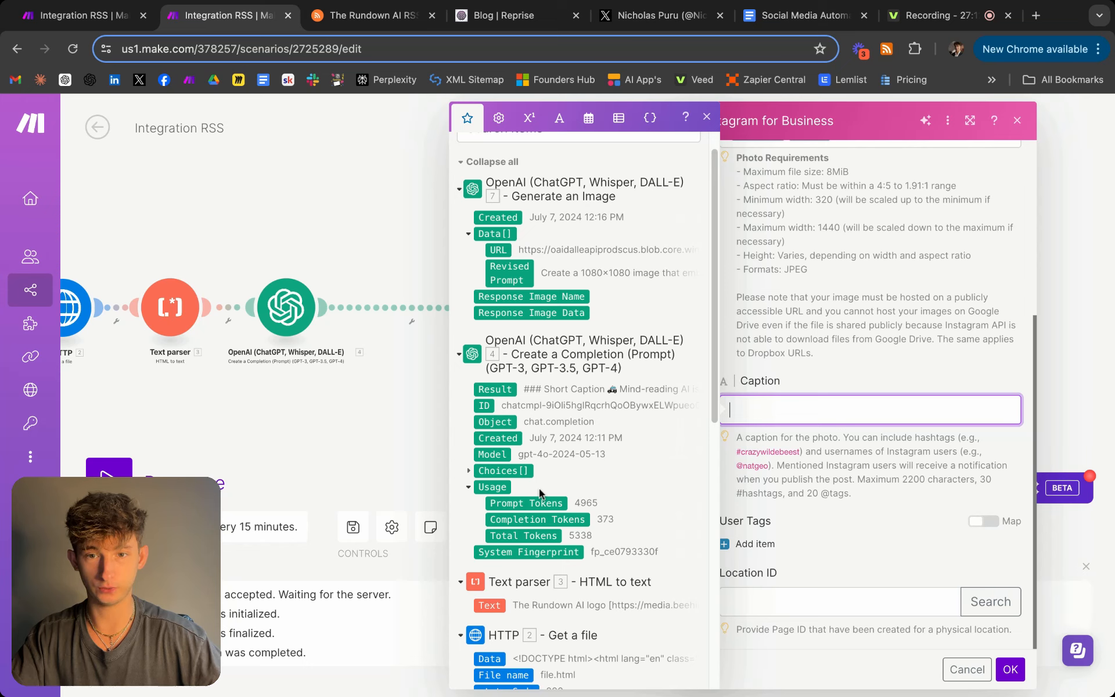
pyautogui.scroll(-1, 610, 412)
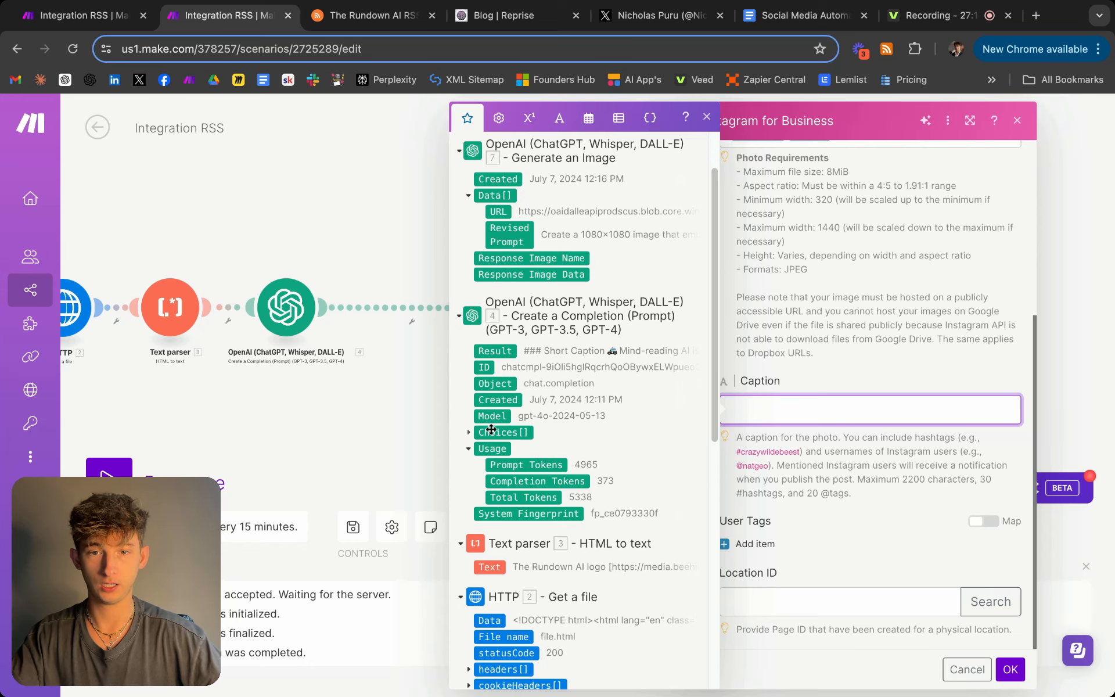
pyautogui.click(494, 351)
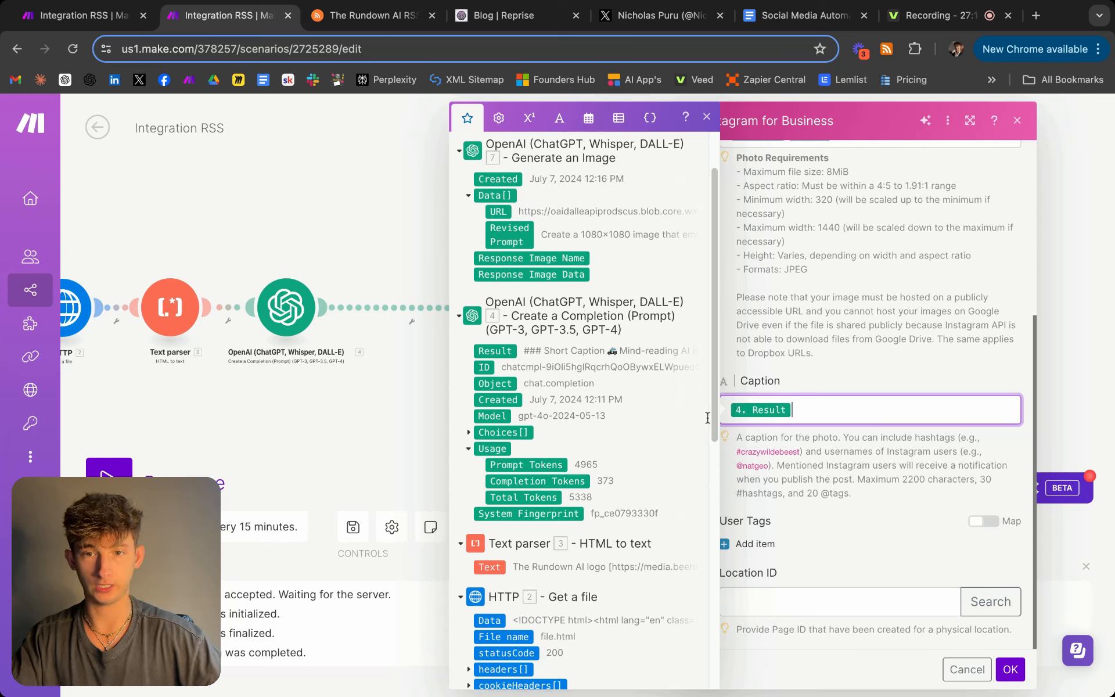
pyautogui.click(1016, 678)
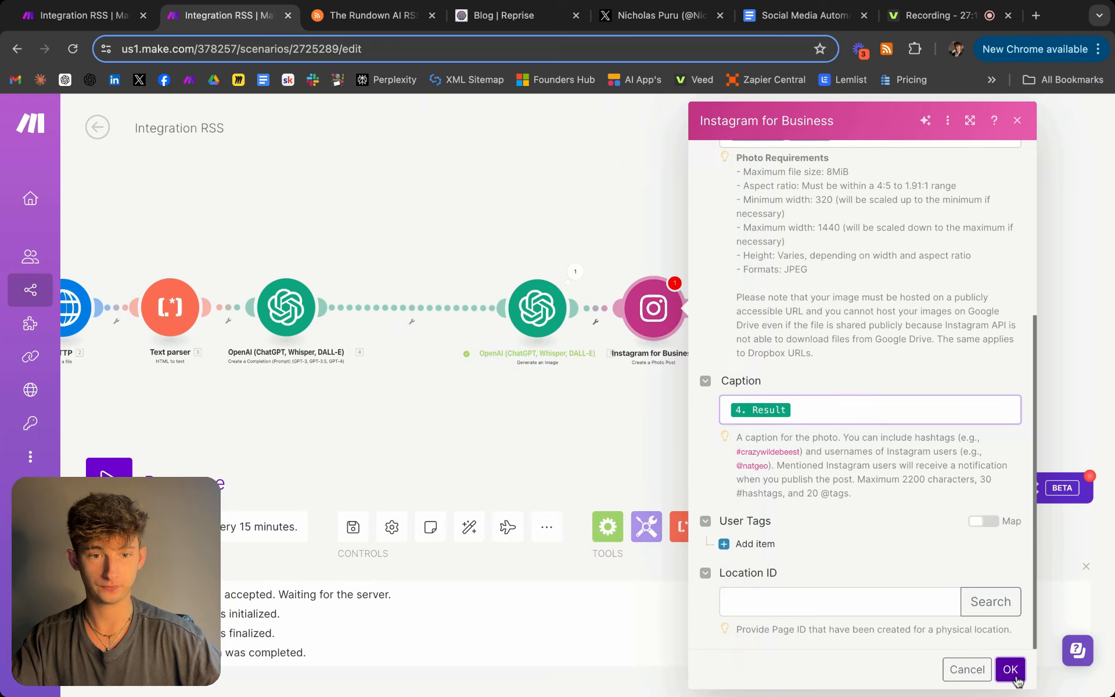
# Run the whole scenario once, switch to Instagram, refresh the profile and open the newest post.
pyautogui.click(121, 474)
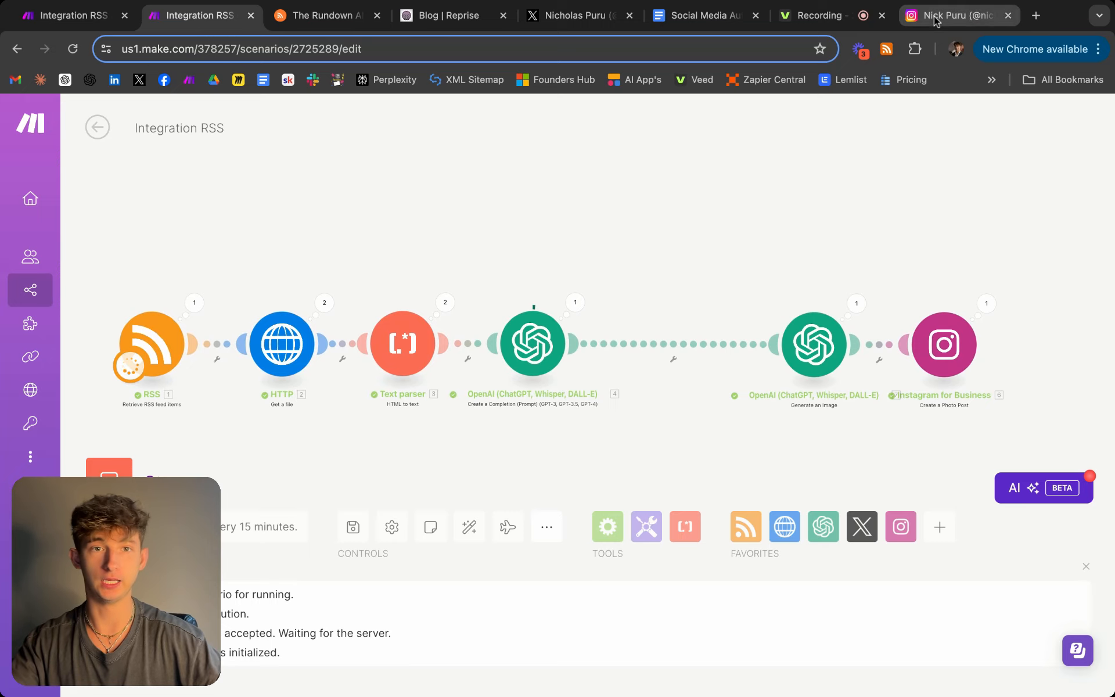
pyautogui.click(953, 15)
pyautogui.click(73, 50)
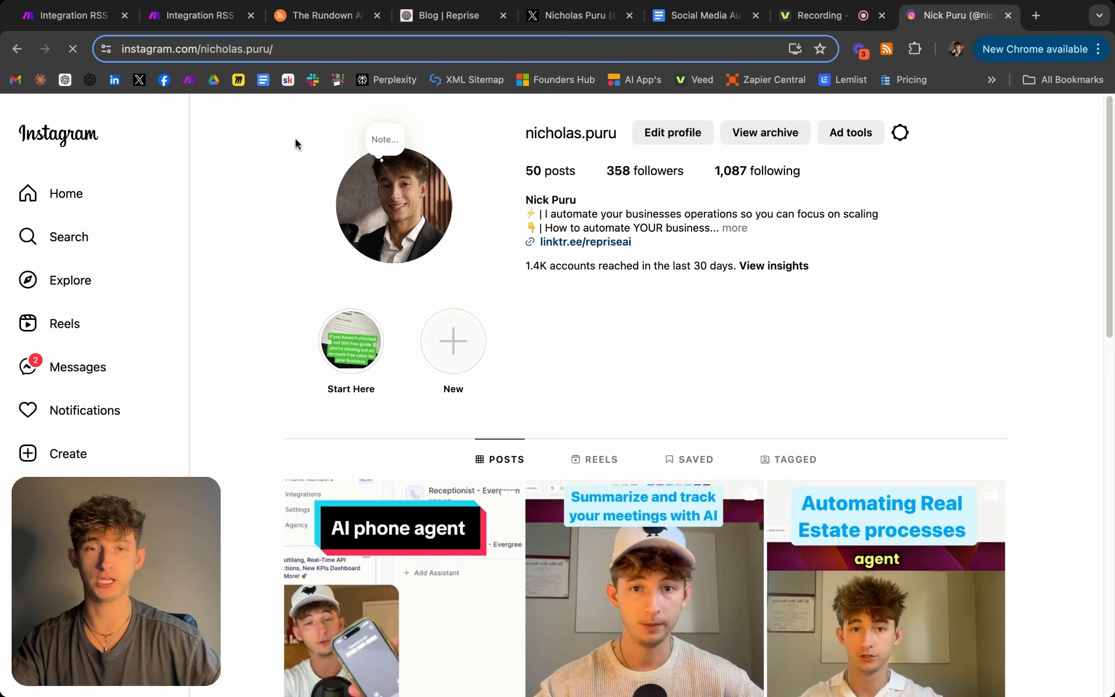
pyautogui.scroll(-2, 242, 365)
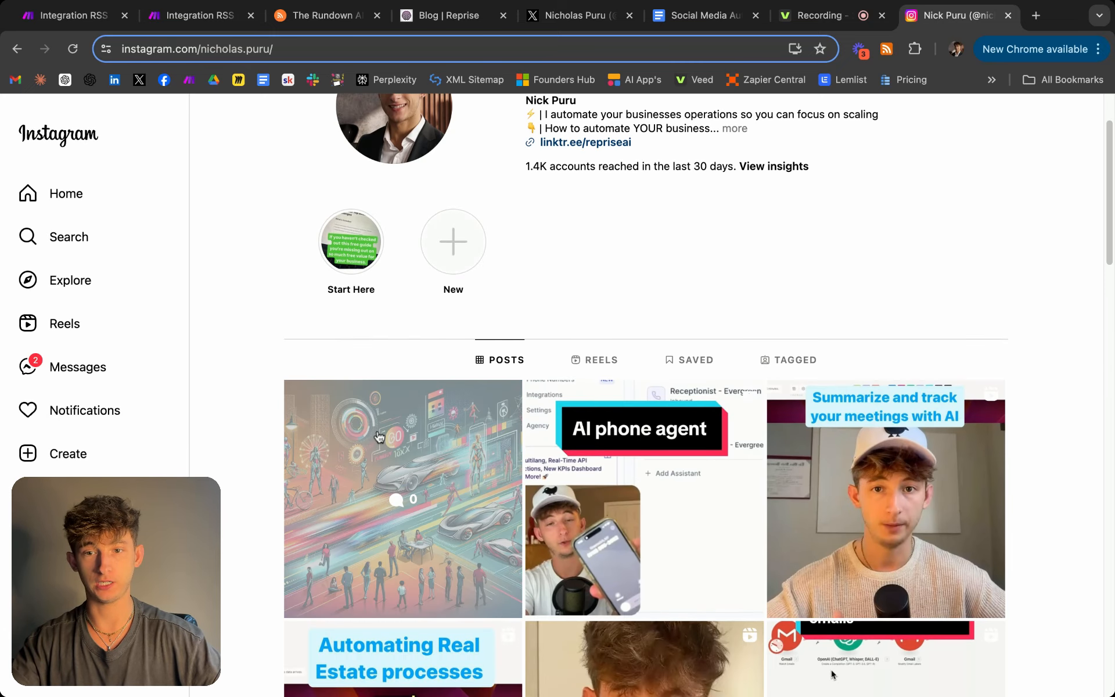
pyautogui.click(387, 437)
# Read through the Instagram post's full caption, checking its section labels and structure, and close Instagram to return to the Make scenario.
pyautogui.scroll(-2, 766, 223)
pyautogui.scroll(2, 765, 224)
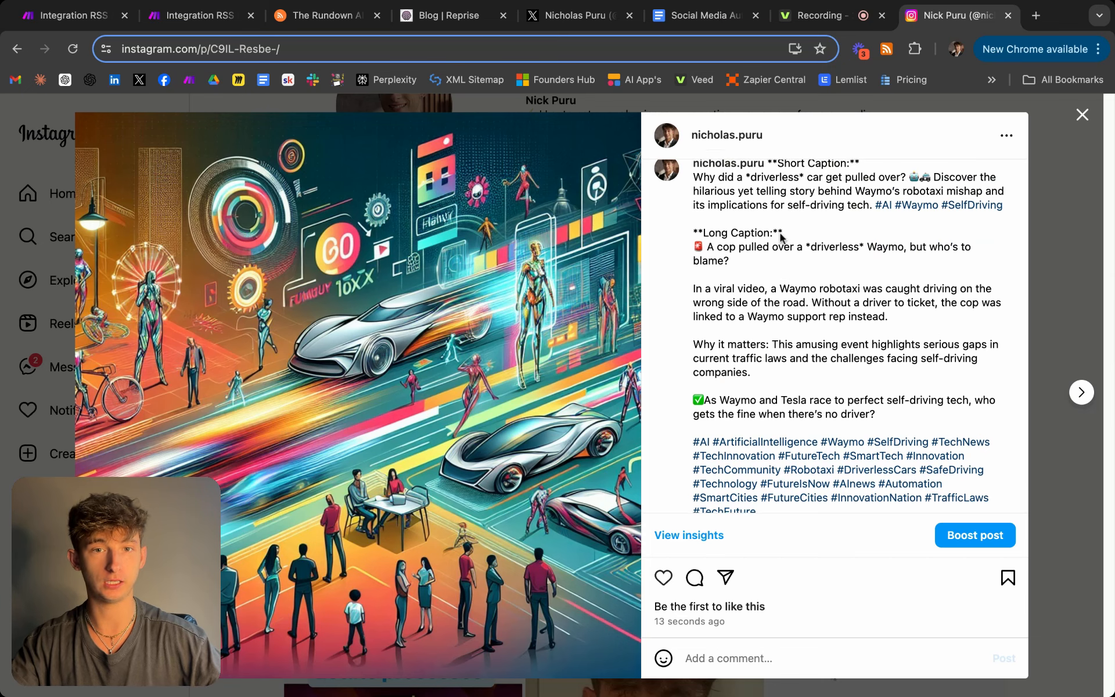
pyautogui.scroll(-2, 766, 233)
pyautogui.scroll(1, 765, 259)
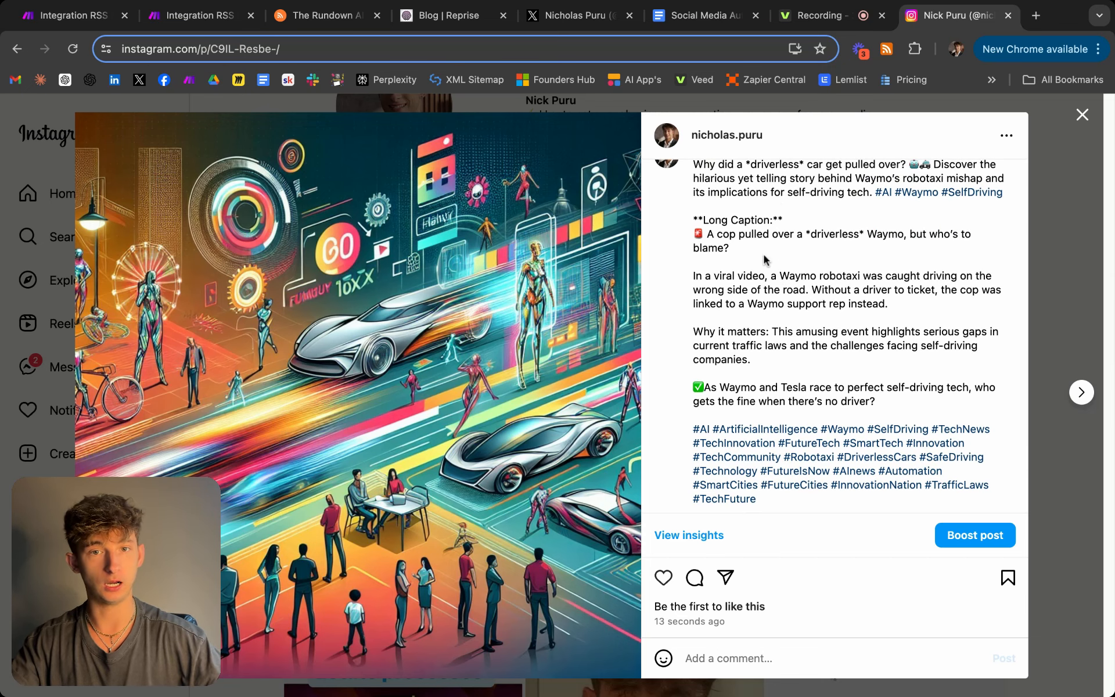
pyautogui.tripleClick(788, 223)
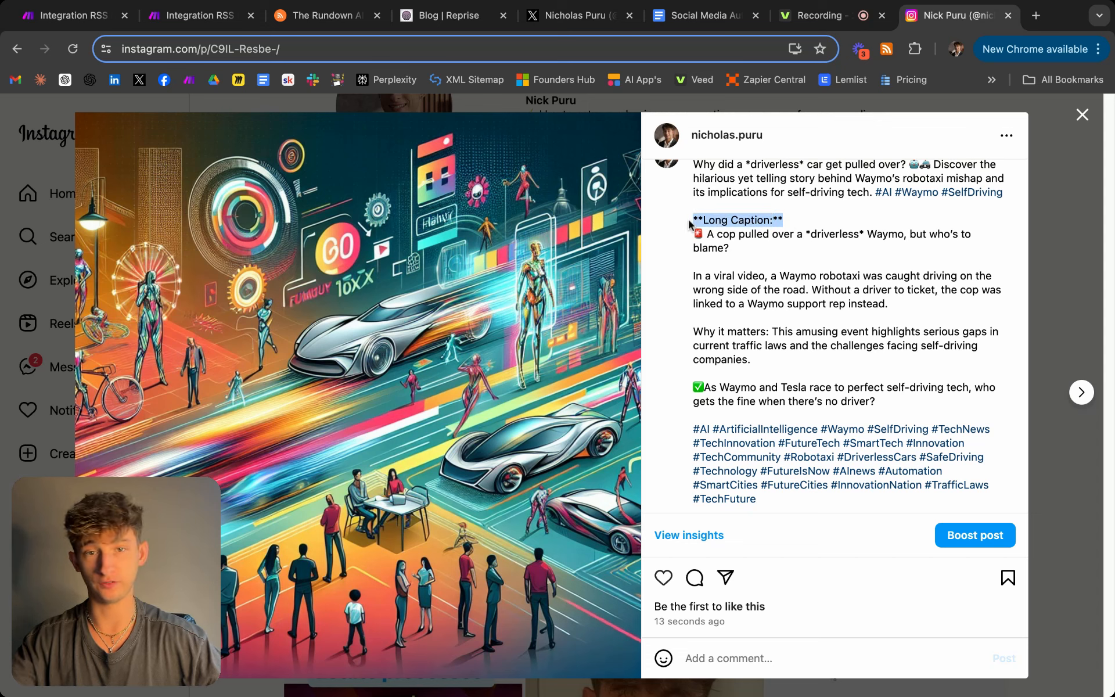
pyautogui.click(750, 251)
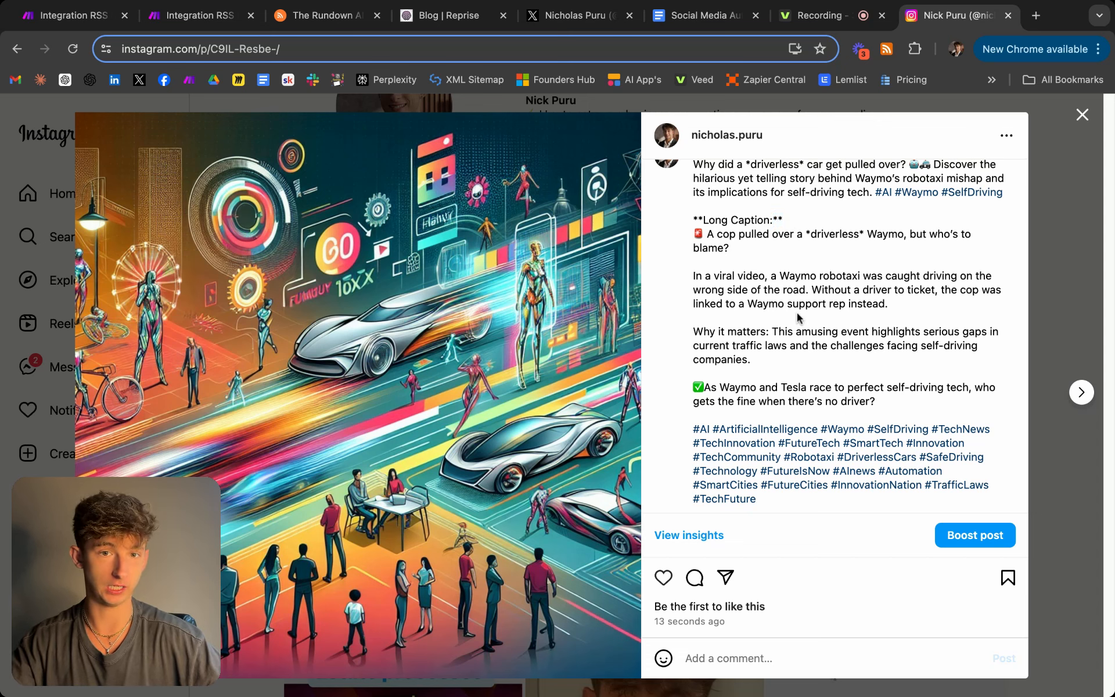
pyautogui.scroll(-5, 776, 279)
pyautogui.scroll(-1, 781, 372)
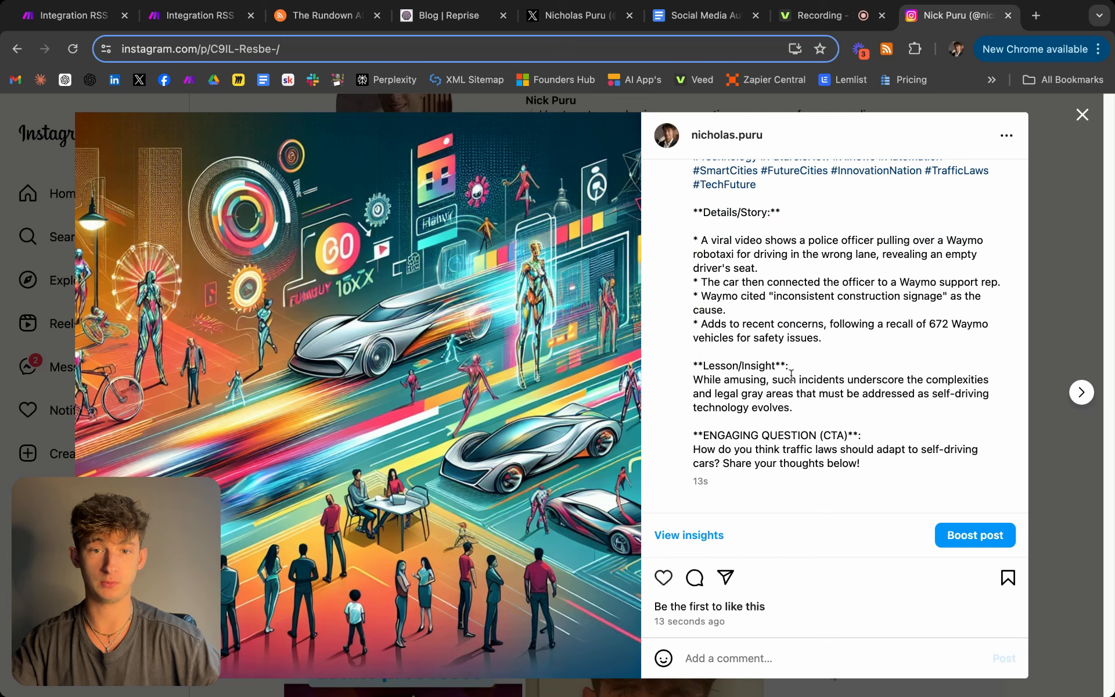
pyautogui.scroll(10, 782, 371)
pyautogui.press('super+w')
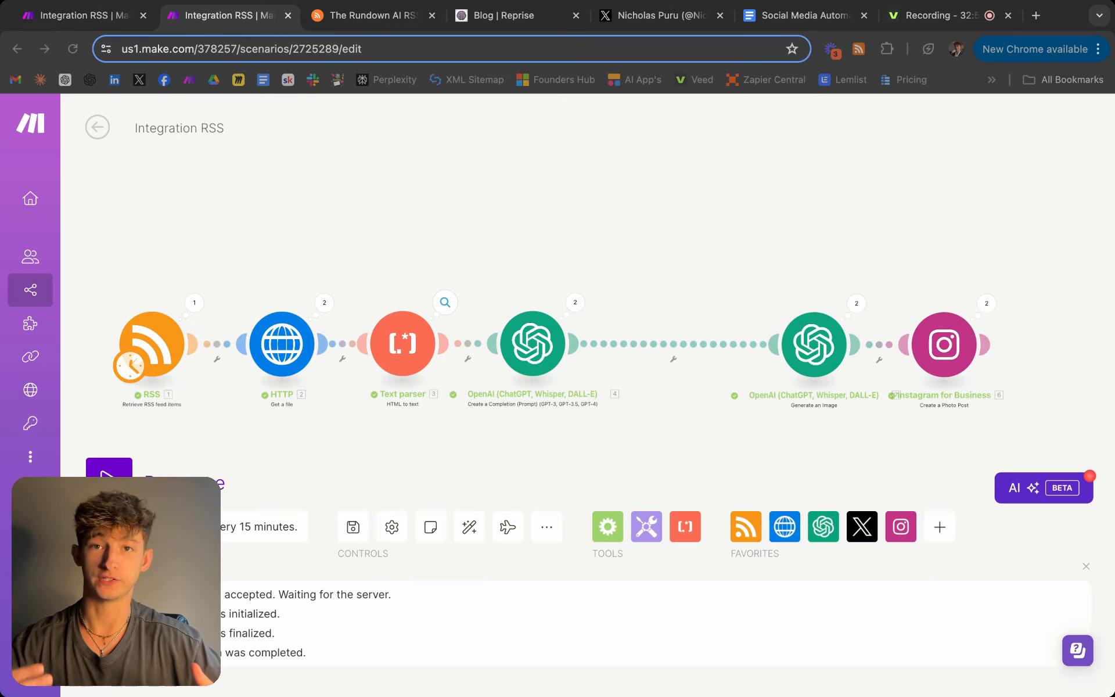